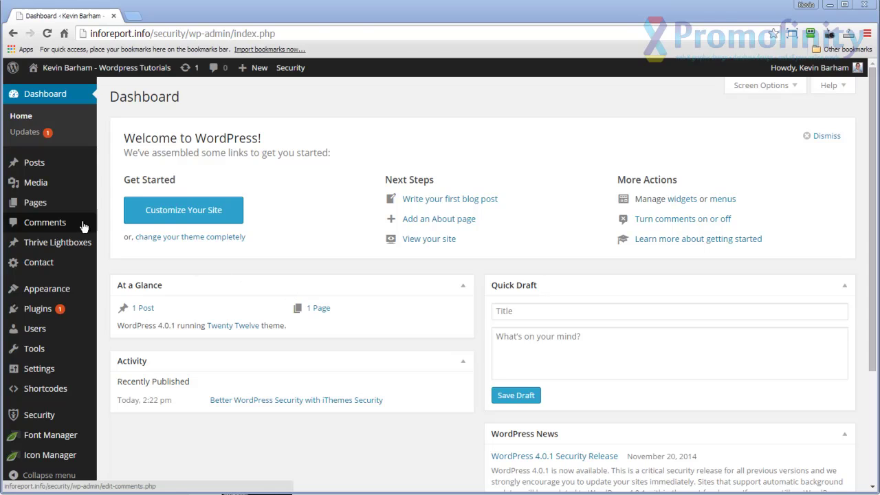
# Create a new page titled "Thrive Content Builder" and publish it.
pyautogui.moveTo(36, 205)
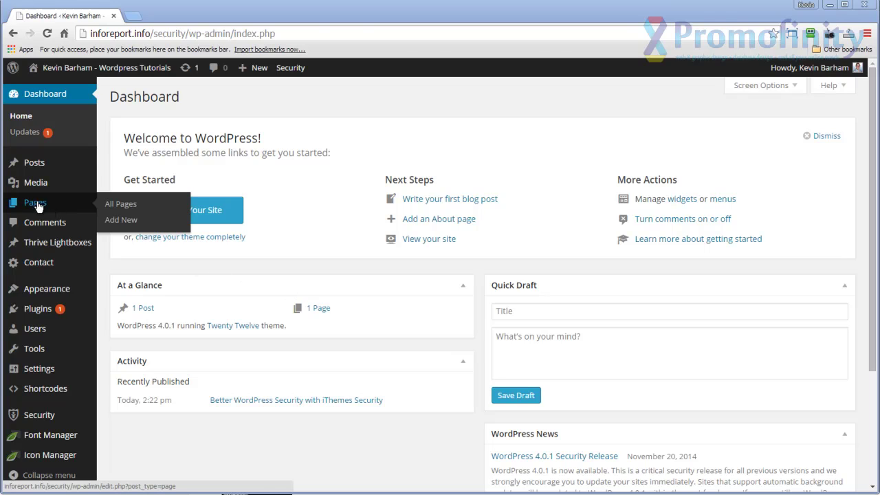
pyautogui.click(122, 221)
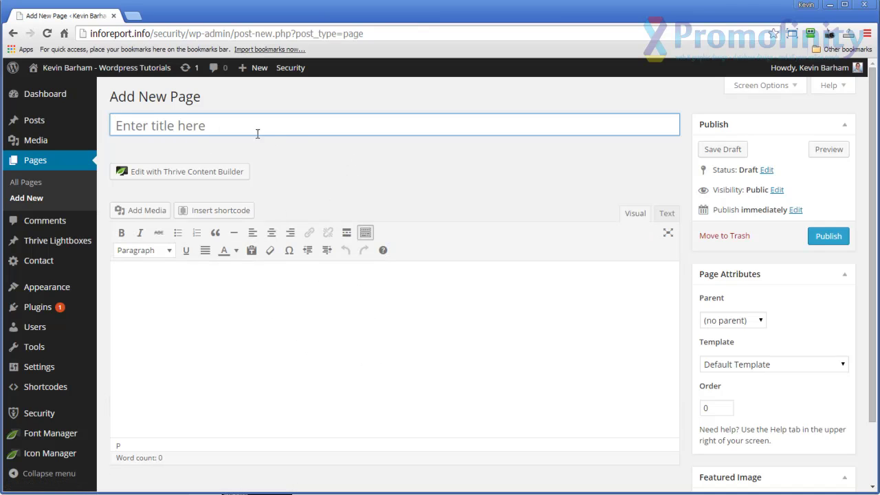
pyautogui.write('Thrive ')
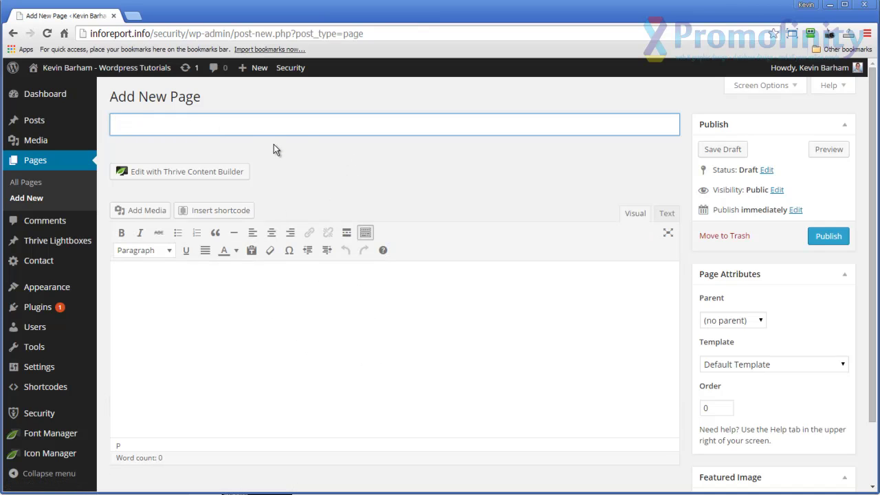
pyautogui.write('Content ')
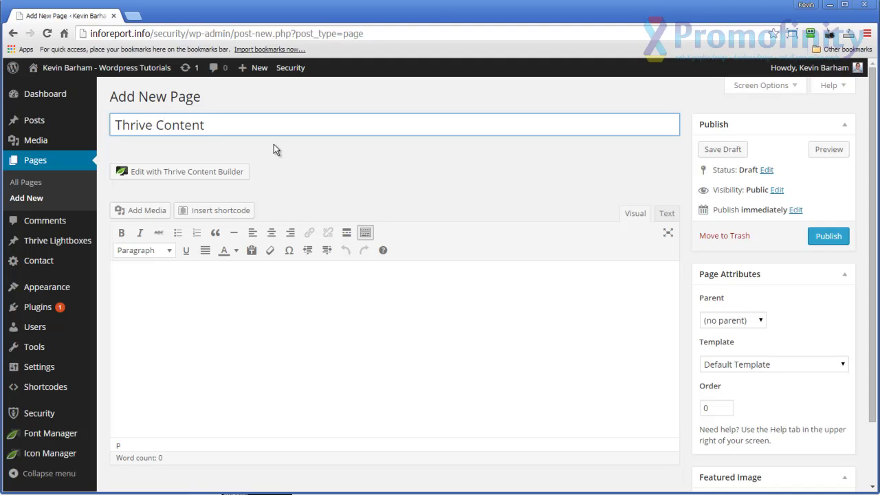
pyautogui.write('Builder')
pyautogui.click(835, 236)
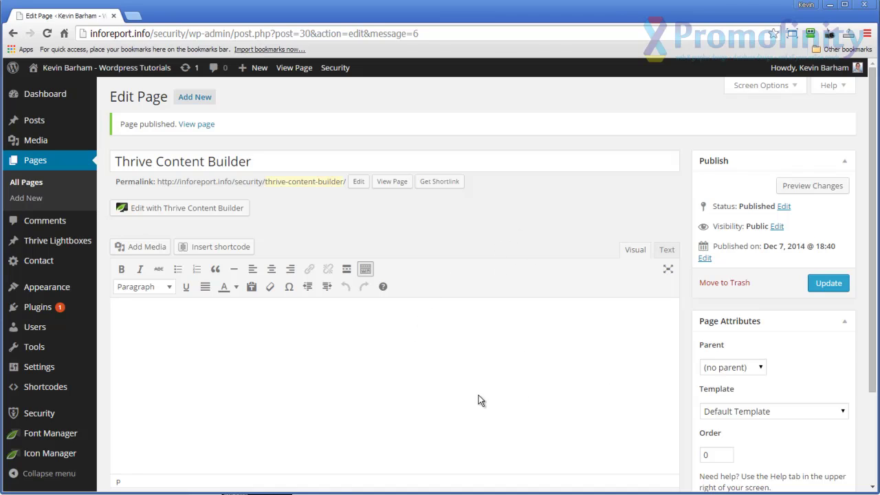
# Fill the page body with Lorem ipsum placeholder text and start a new paragraph at "Aliquam imperdiet".
pyautogui.scroll(-1, 462, 358)
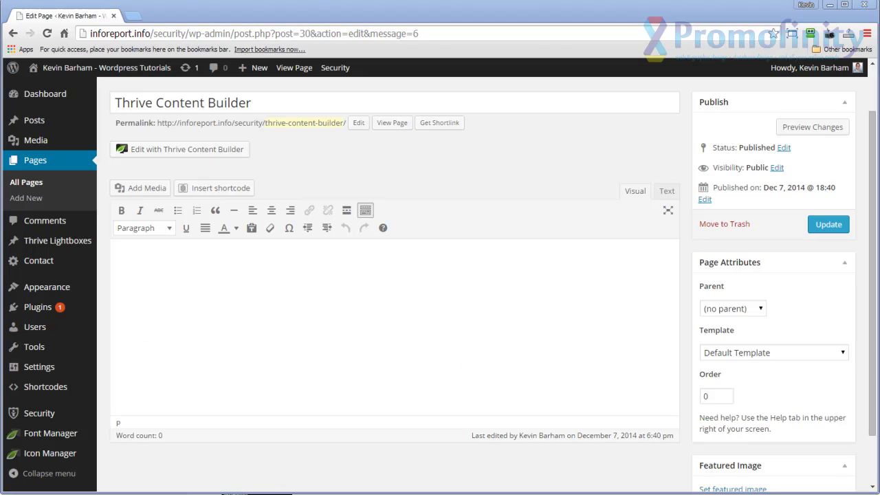
pyautogui.click(230, 273)
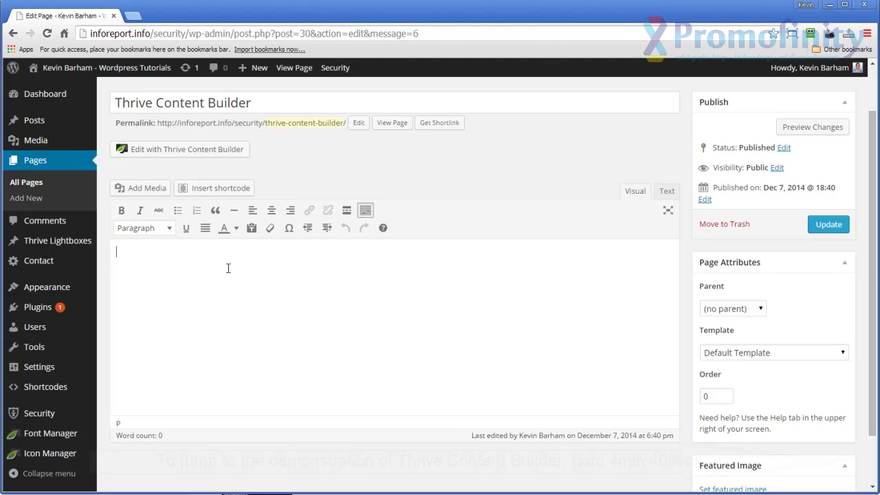
pyautogui.write('Lorem ipsum dolor sit amet, consectetur adipiscing elit. Sed vulputate nibh nibh, ac molestie odio dictum quis. Phasellus iaculis blandit lacinia. Duis eu fringilla sapien. Ut vitae odio enim. Nunc bibendum pharetra massa, vel sagittis velit vulputate luctus. Aliquam imperdiet hendrerit sapien, ut egestas lectus condimentum eu. Aenean libero ex, posuere sed tincidunt a, porta mollis augue. Curabitur justo velit, porta sit amet nibh ac, elementum maximus quam. Proin vestibulum erat quis ornare posuere. In quis velit cursus, vestibulum sapien non, rhoncus erat.')
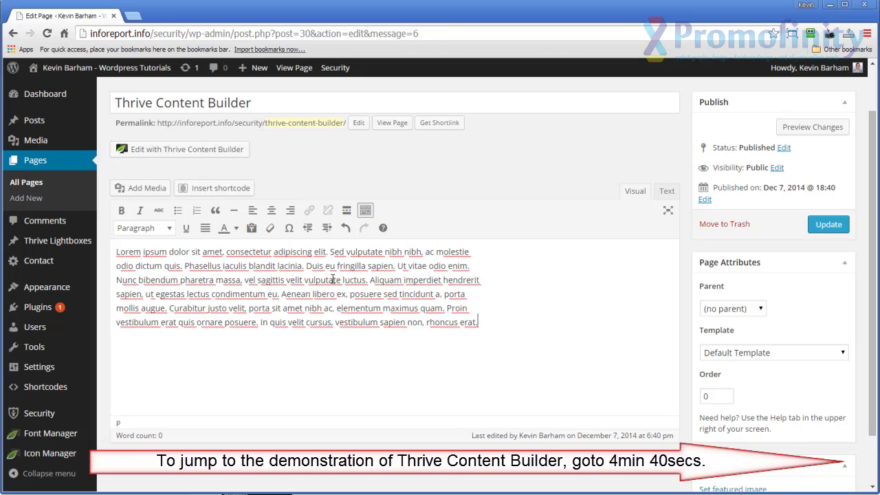
pyautogui.click(370, 280)
pyautogui.press('Return')
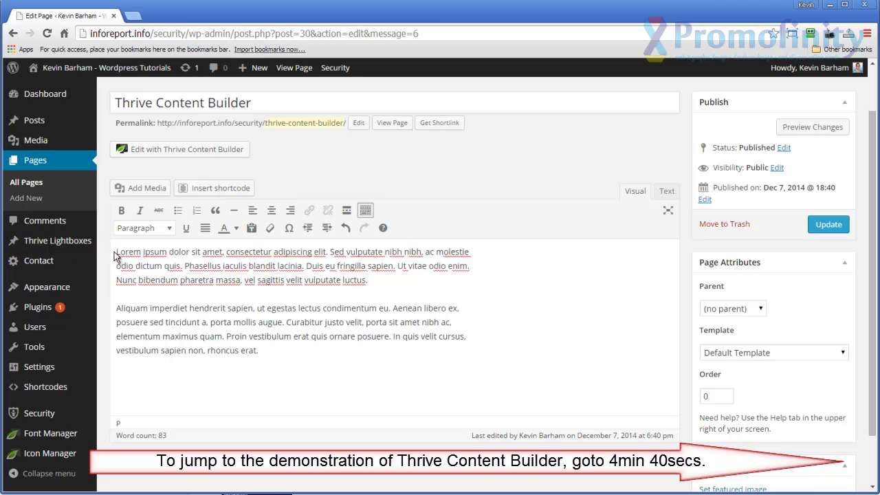
# Insert the "Contact Us TODAY!" image from the media library at medium size, before the placeholder text.
pyautogui.click(136, 189)
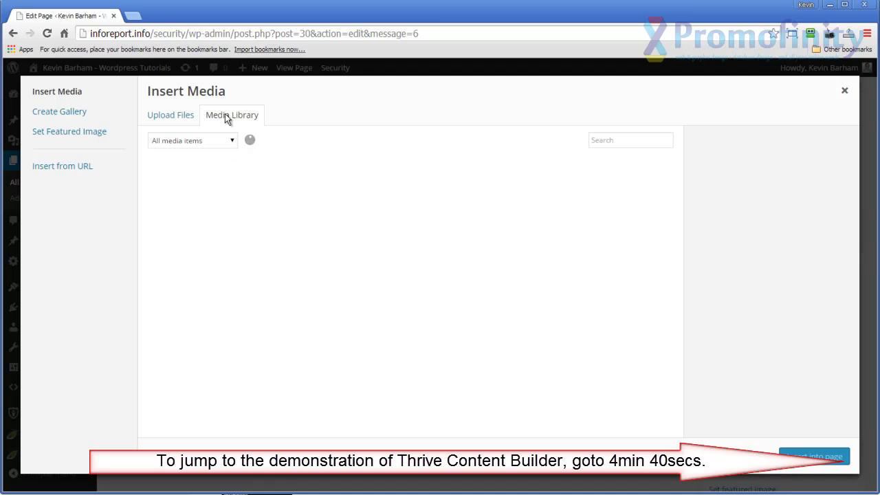
pyautogui.click(304, 229)
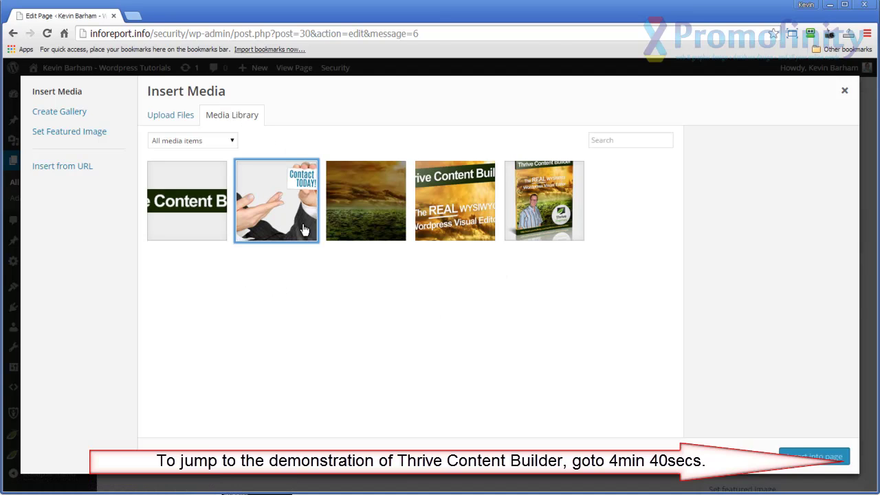
pyautogui.scroll(-5, 784, 371)
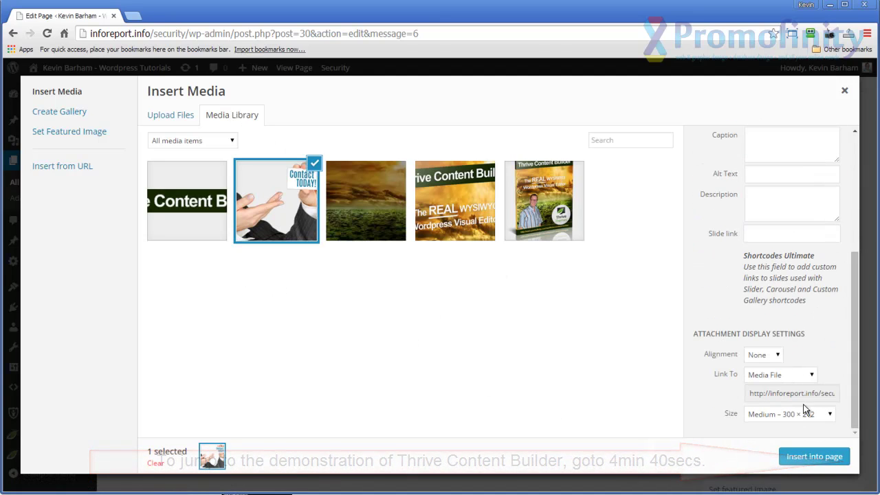
pyautogui.click(824, 456)
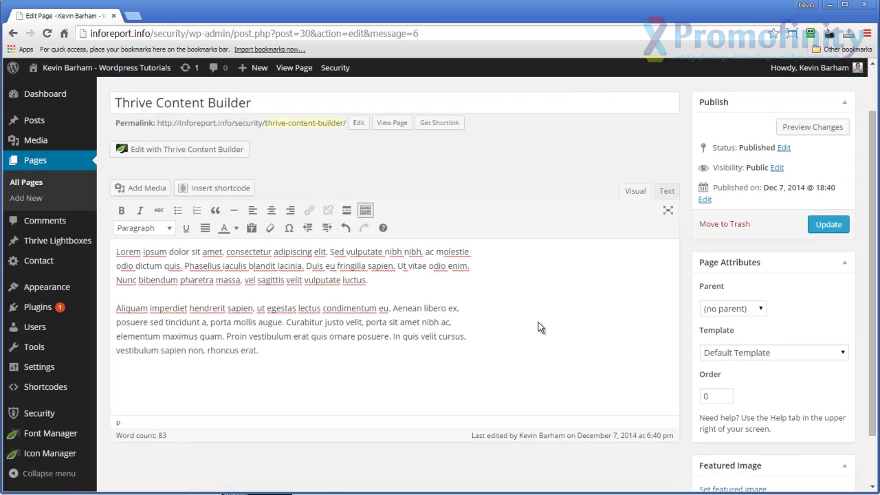
# Set the alignment of the "Contact Us TODAY!" image to Right in its image details.
pyautogui.click(229, 292)
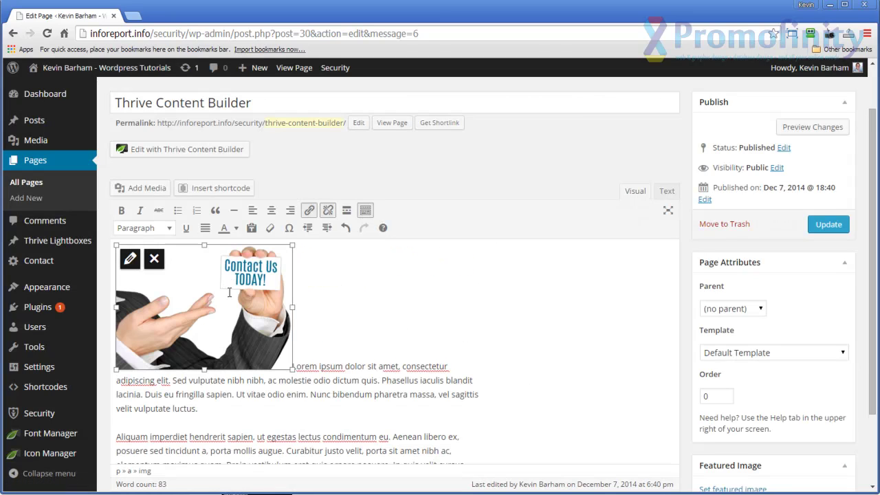
pyautogui.click(130, 259)
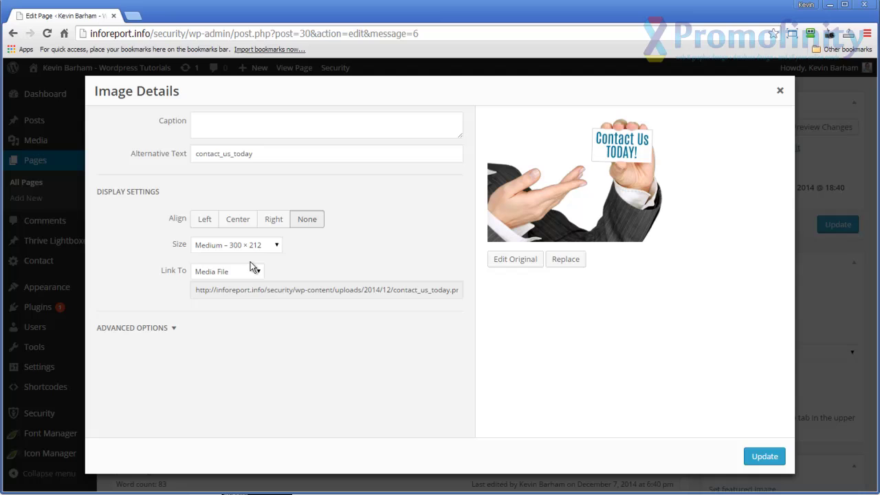
pyautogui.click(274, 220)
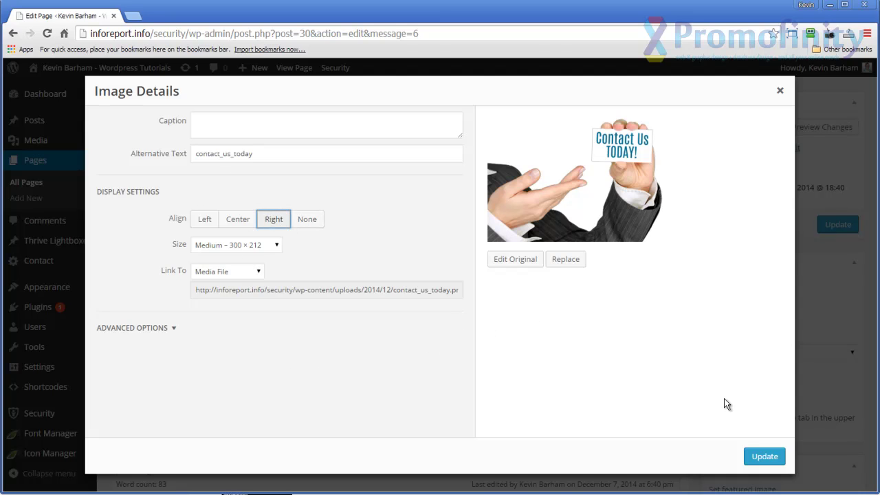
pyautogui.click(764, 457)
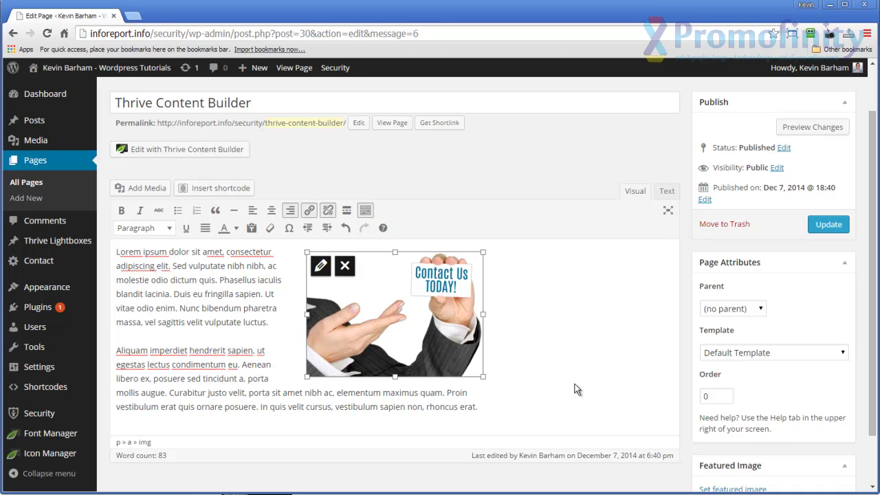
# Delete the contact image and cut all the placeholder text out of the page body.
pyautogui.press('Delete')
pyautogui.hotkey('ctrl', 'a')
pyautogui.hotkey('ctrl', 'c')
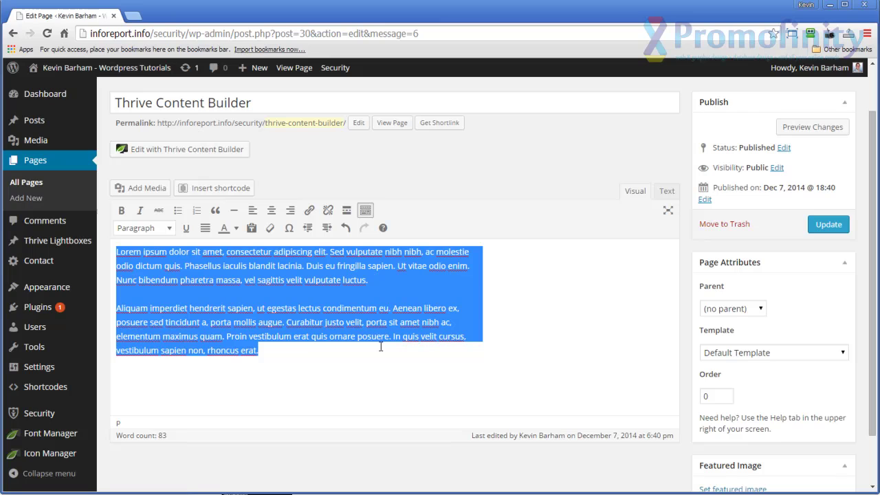
pyautogui.press('Delete')
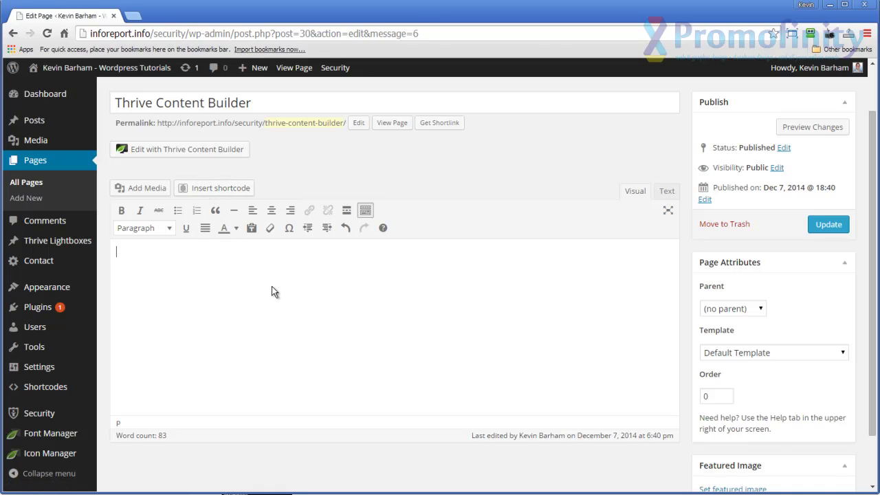
# Insert a Row shortcode with three columns of size 1/3 into the page body.
pyautogui.click(219, 188)
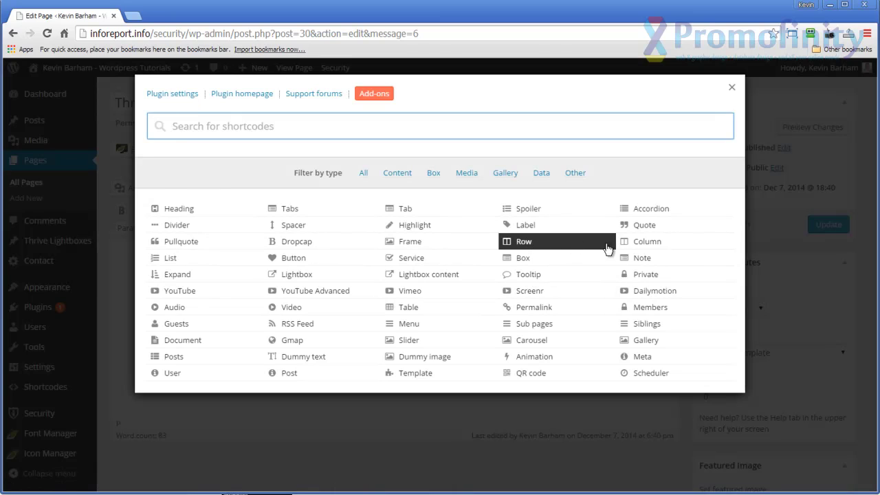
pyautogui.click(526, 241)
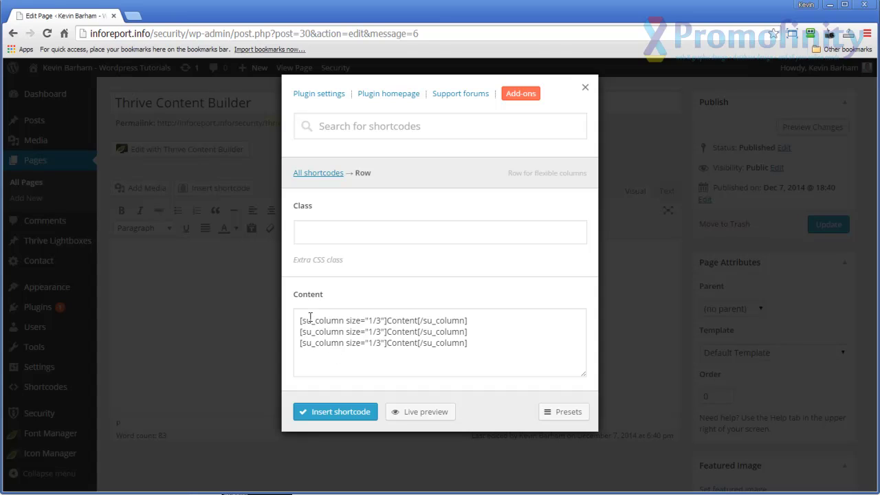
pyautogui.click(404, 334)
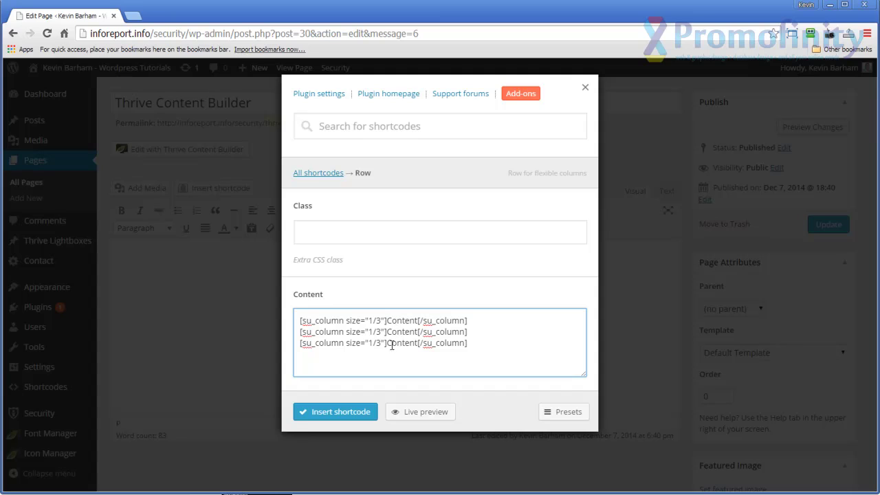
pyautogui.click(413, 413)
pyautogui.click(337, 412)
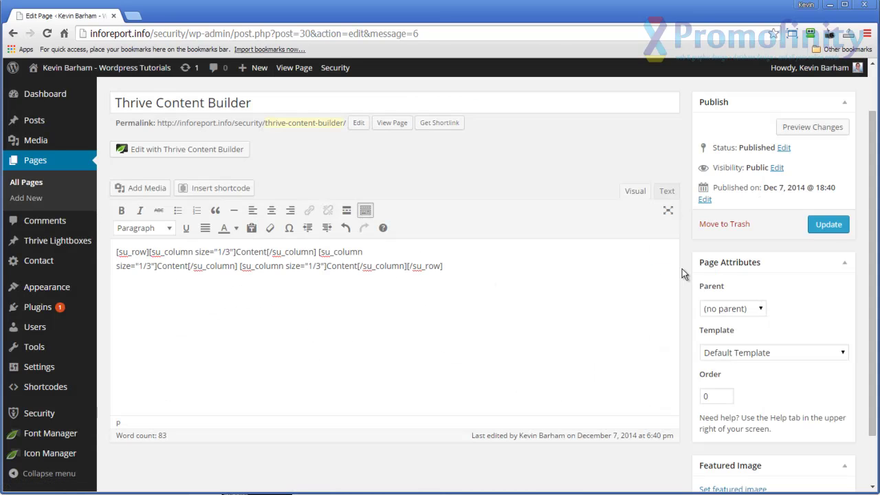
# Update the page and view the published version in a separate browser tab.
pyautogui.click(833, 225)
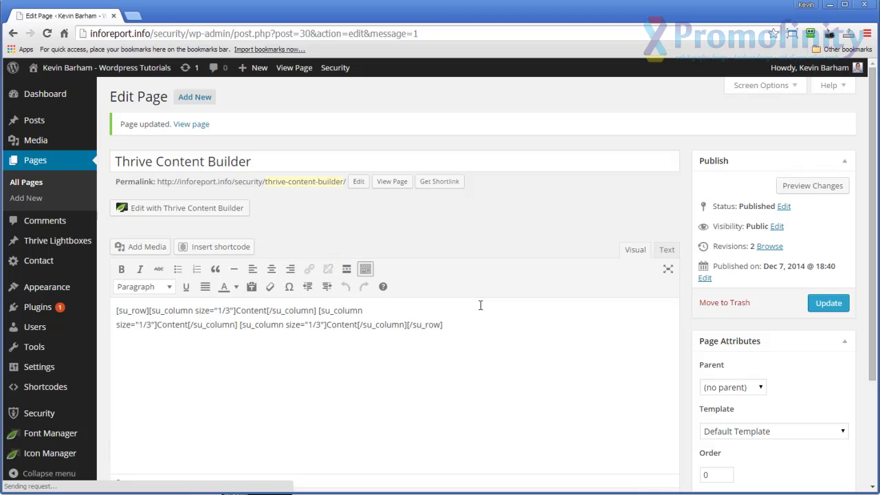
pyautogui.middleClick(294, 68)
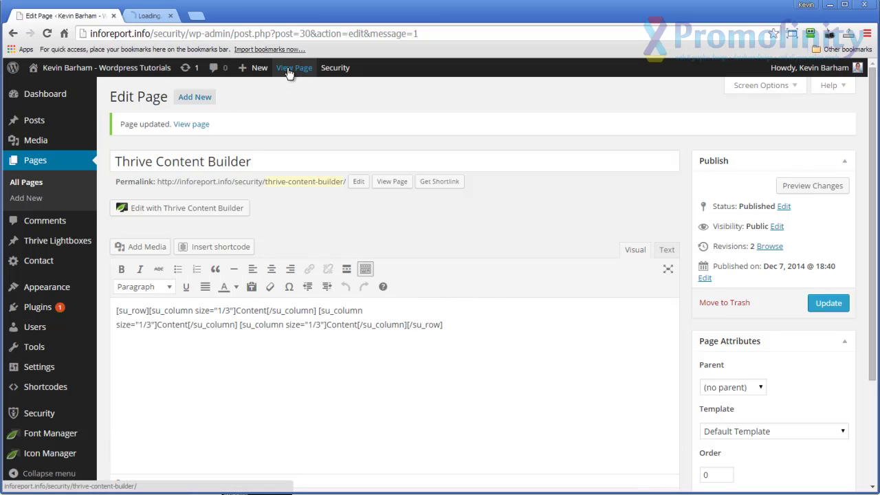
pyautogui.click(168, 19)
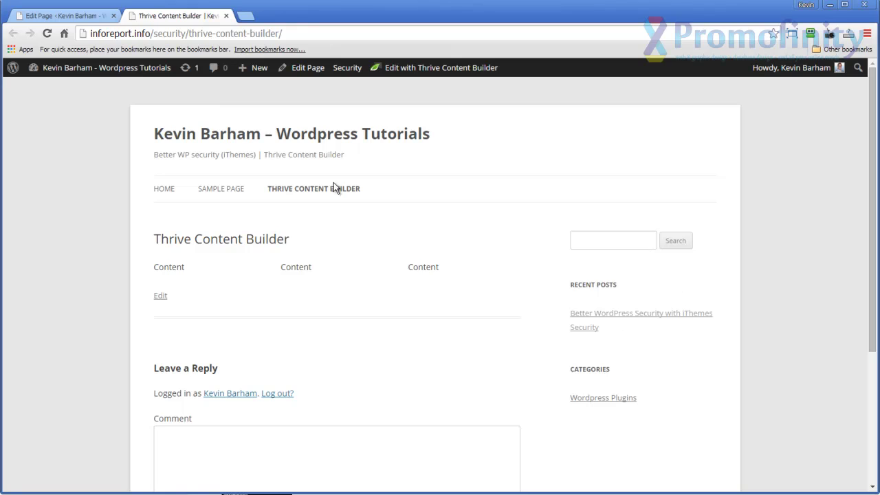
# Return to the page editor, set the template to "Full-width Page Template, No Sidebar" and update the page.
pyautogui.click(69, 15)
pyautogui.scroll(-3, 780, 416)
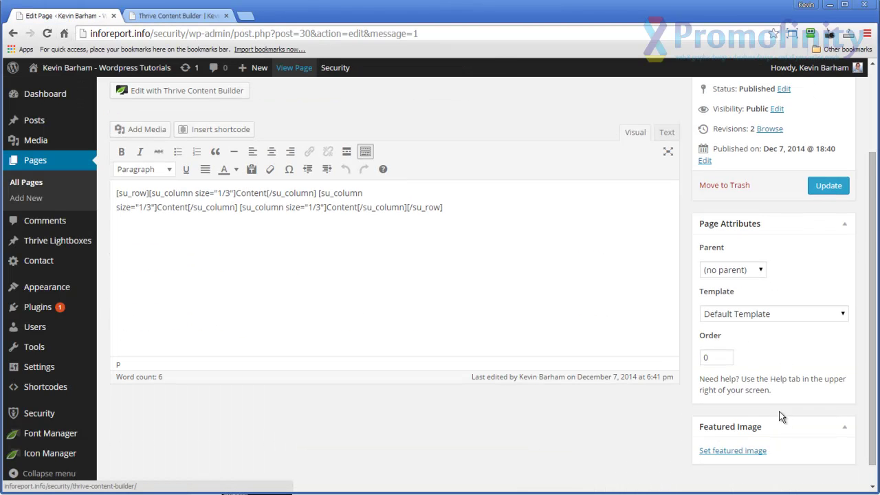
pyautogui.click(730, 313)
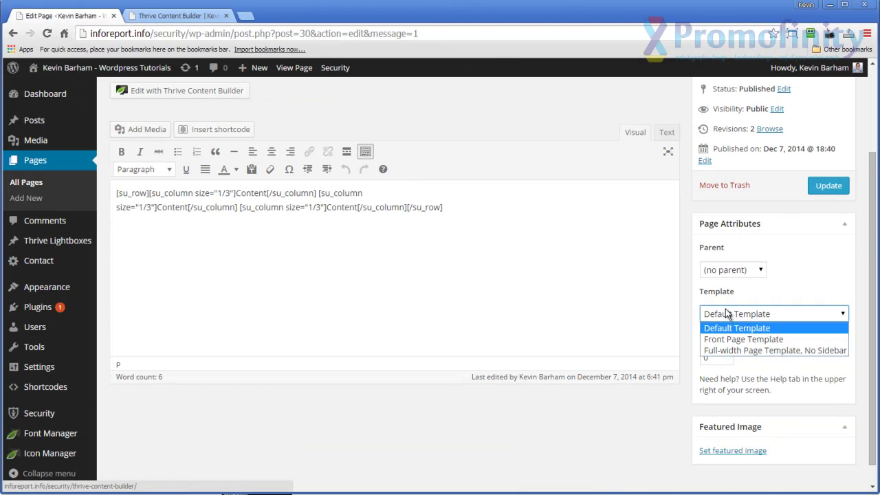
pyautogui.click(735, 351)
pyautogui.click(829, 185)
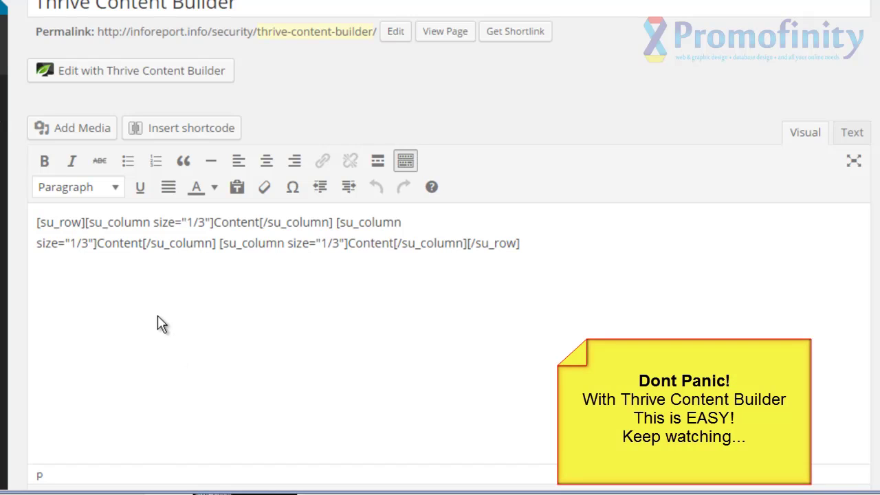
# Replace the word "Content" in each of the three column shortcodes with the Lorem ipsum placeholder text.
pyautogui.moveTo(214, 222); pyautogui.dragTo(259, 222)
pyautogui.hotkey('ctrl', 'v')
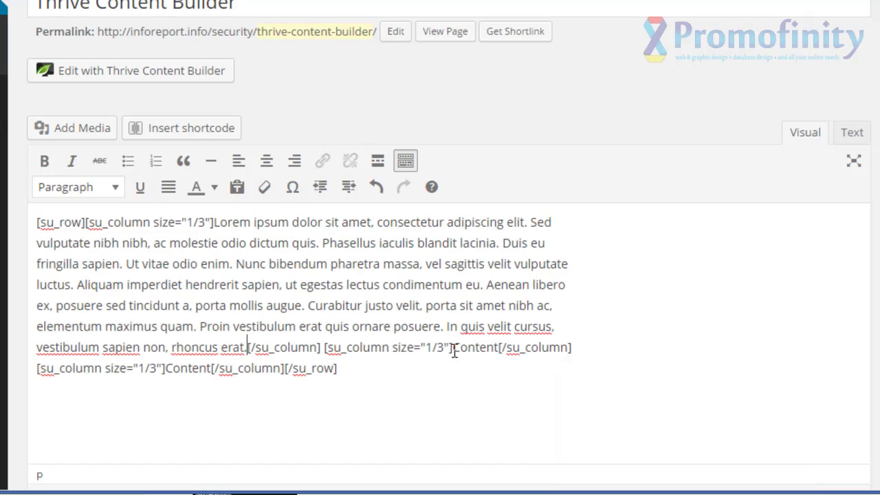
pyautogui.moveTo(454, 347); pyautogui.dragTo(497, 347)
pyautogui.hotkey('ctrl', 'v')
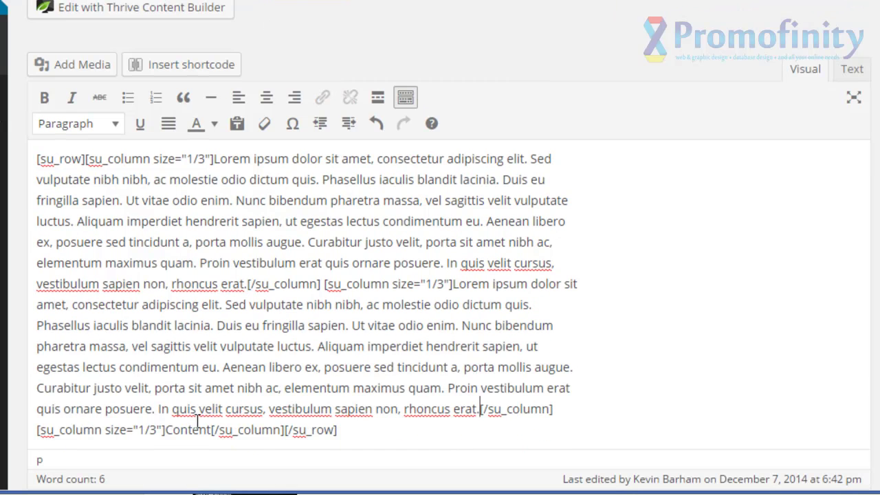
pyautogui.scroll(-3, 252, 393)
pyautogui.moveTo(169, 292); pyautogui.dragTo(206, 290)
pyautogui.hotkey('ctrl', 'v')
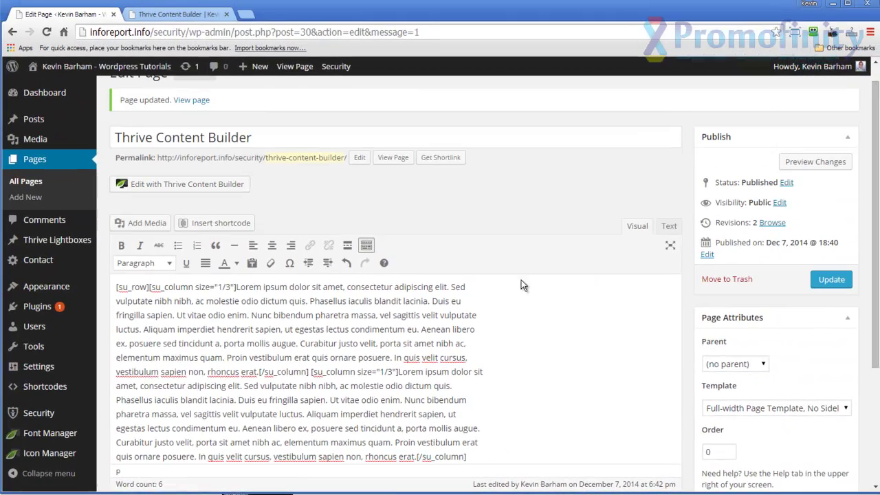
# Update the page with the filled columns, check the live page's three-column layout, and return to the editor.
pyautogui.click(827, 280)
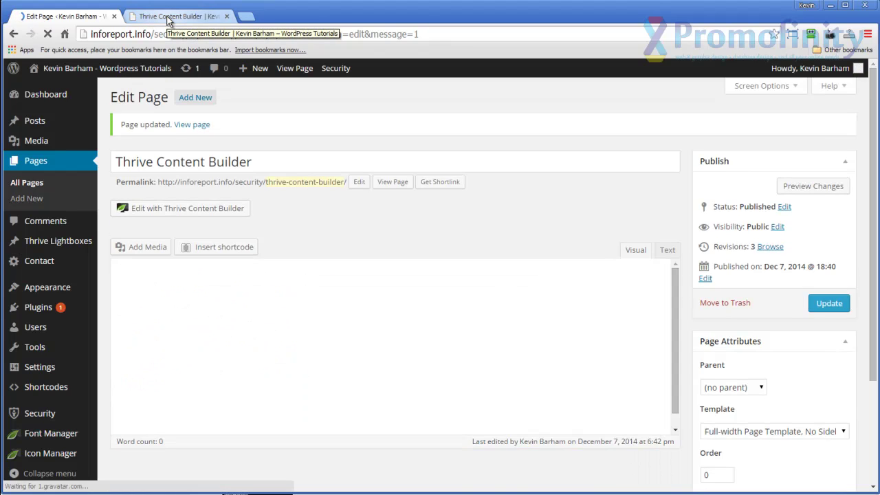
pyautogui.click(168, 17)
pyautogui.scroll(-1, 475, 318)
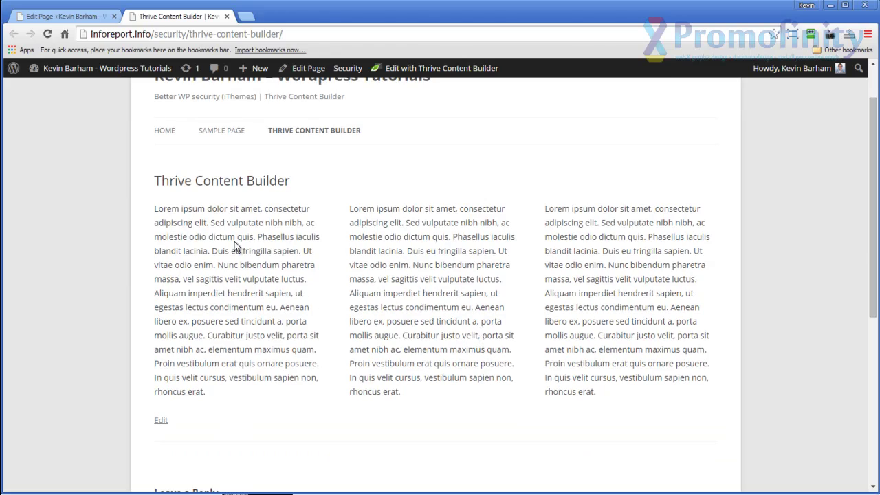
pyautogui.click(68, 15)
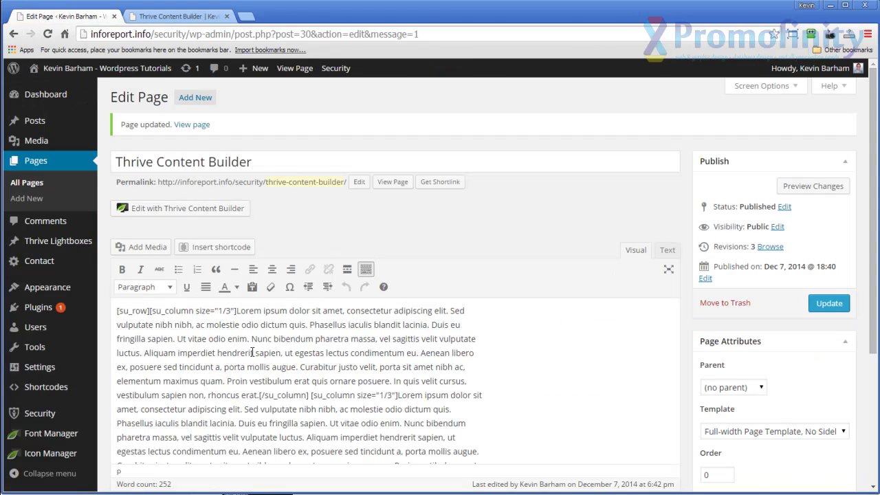
# Delete all the column shortcodes and text from the page body and update the page.
pyautogui.scroll(-3, 253, 352)
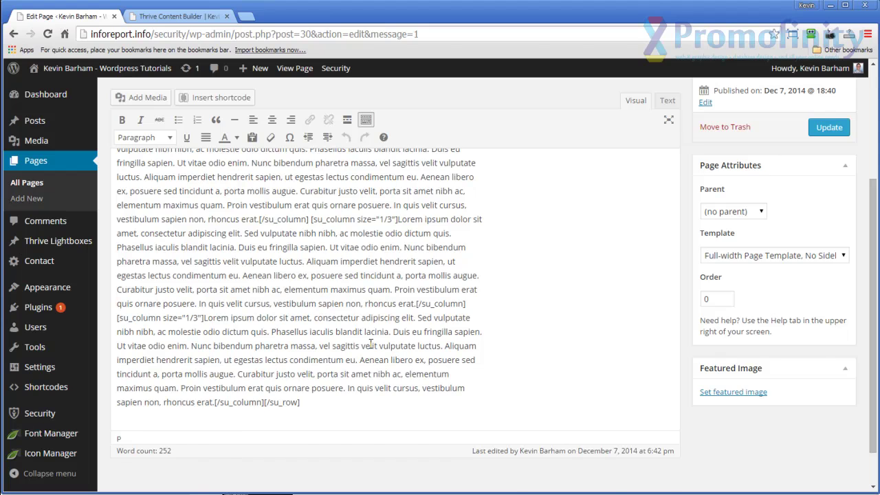
pyautogui.scroll(3, 371, 344)
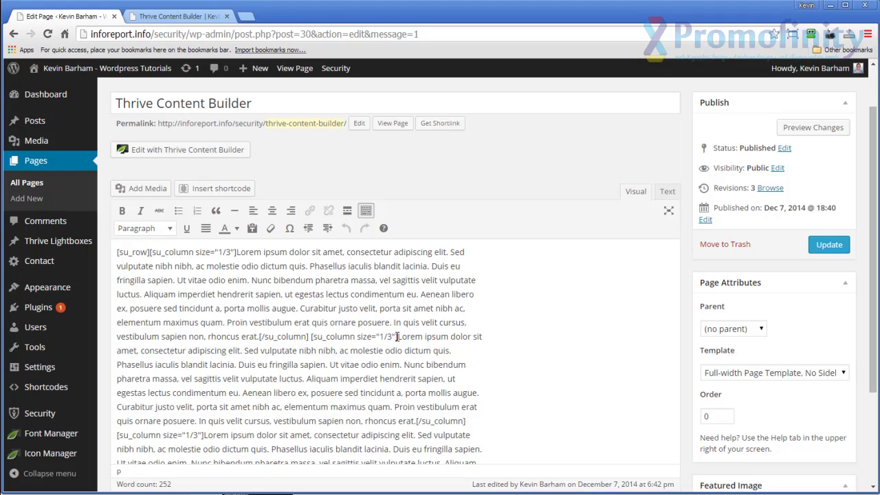
pyautogui.click(396, 336)
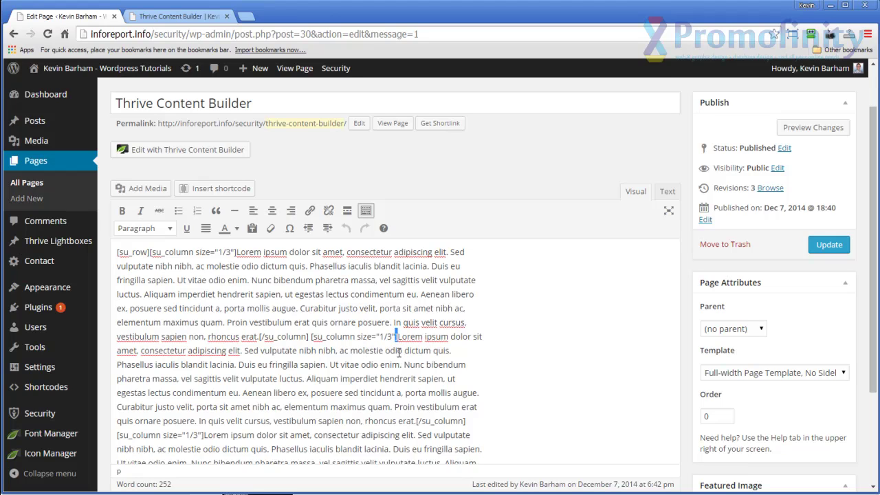
pyautogui.click(405, 364)
pyautogui.hotkey('ctrl', 'a')
pyautogui.scroll(-1, 512, 358)
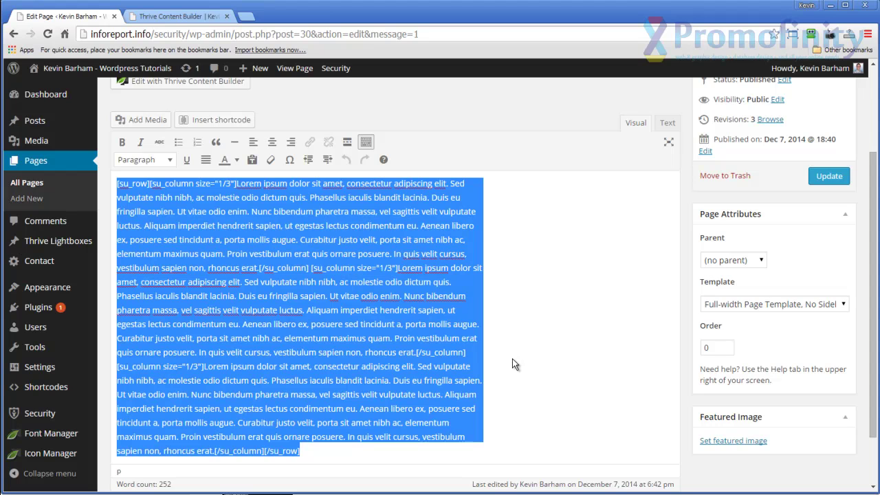
pyautogui.press('BackSpace')
pyautogui.scroll(2, 525, 257)
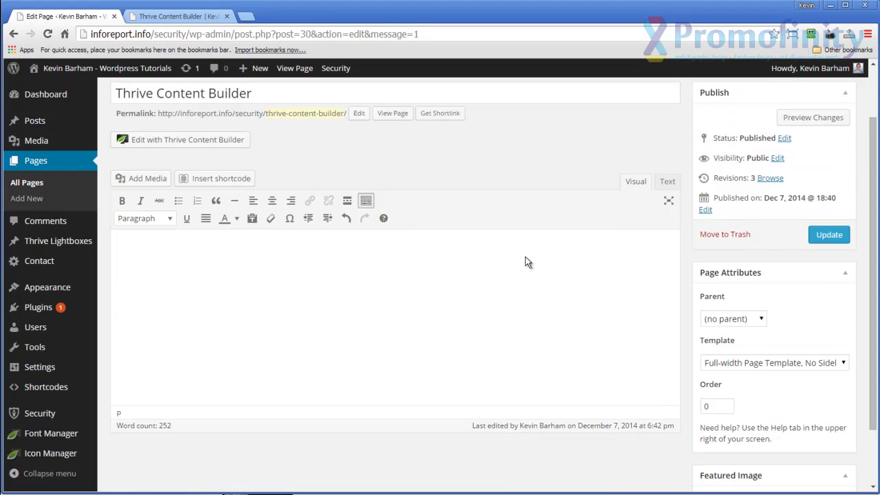
pyautogui.click(827, 303)
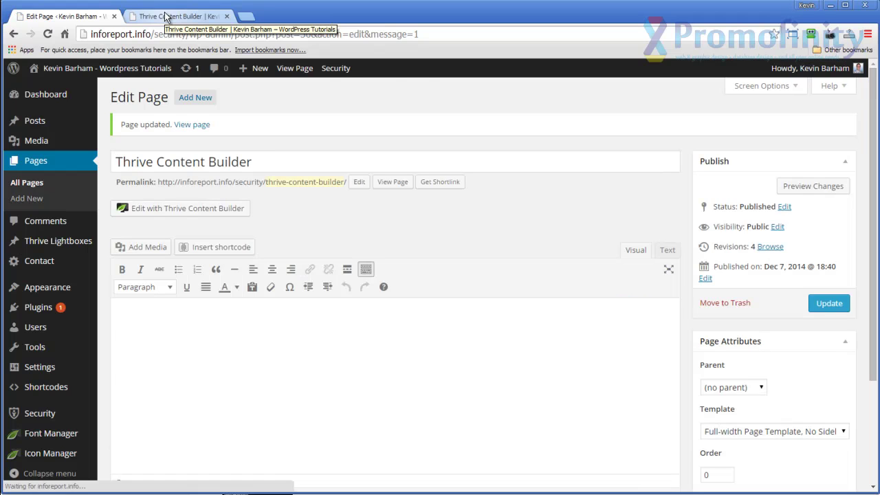
# Reload the live page to check it without the column content, and return to the page editor.
pyautogui.click(165, 17)
pyautogui.click(47, 34)
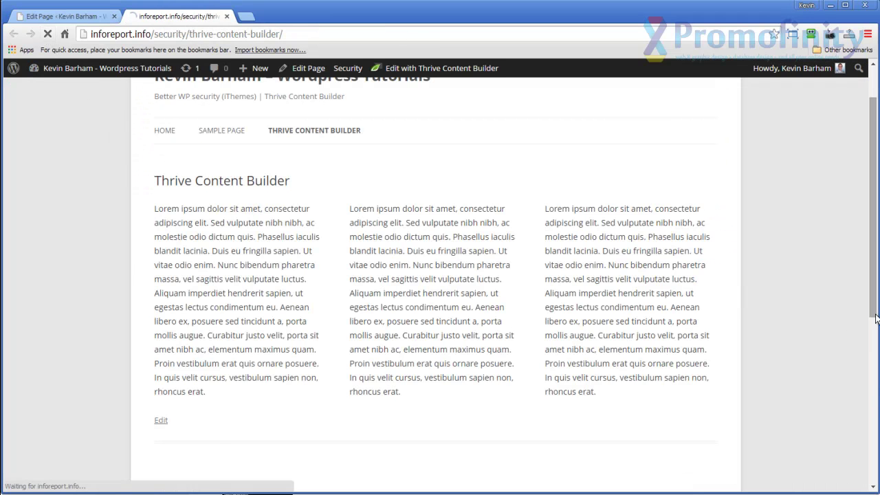
pyautogui.scroll(2, 825, 313)
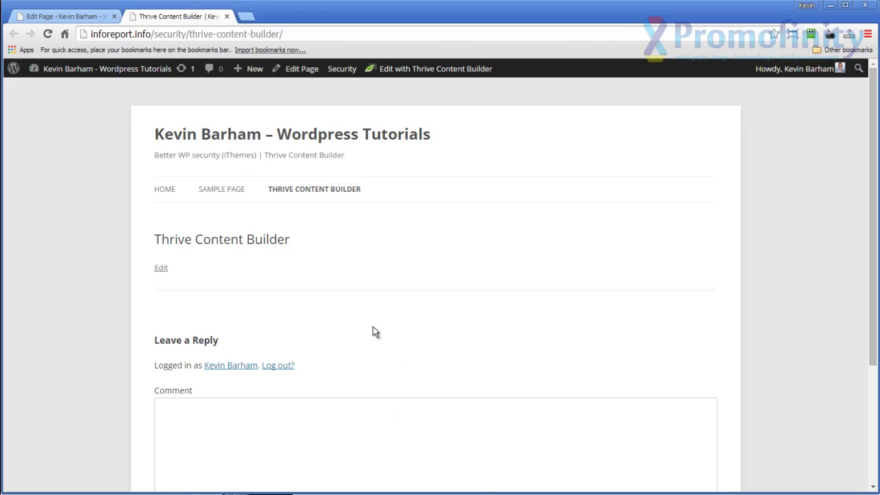
pyautogui.click(59, 22)
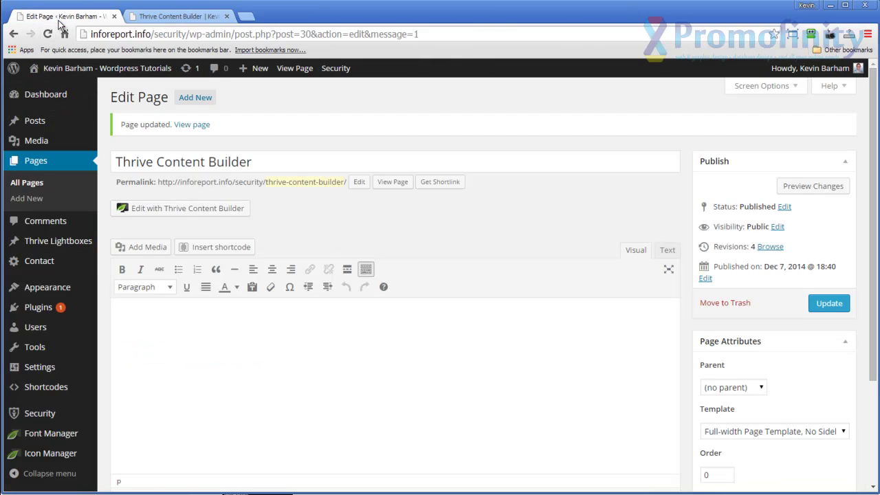
# Enable the Discussion box in the page editor's screen options and collapse the options.
pyautogui.scroll(-2, 662, 343)
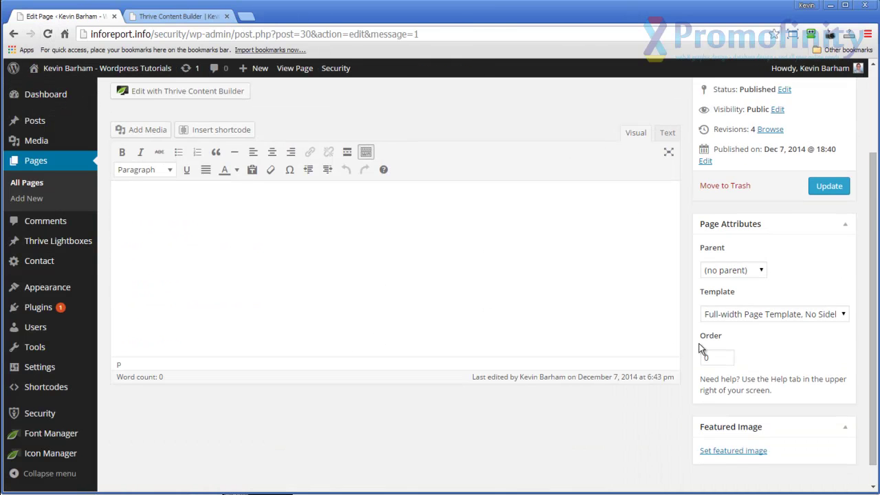
pyautogui.scroll(2, 557, 369)
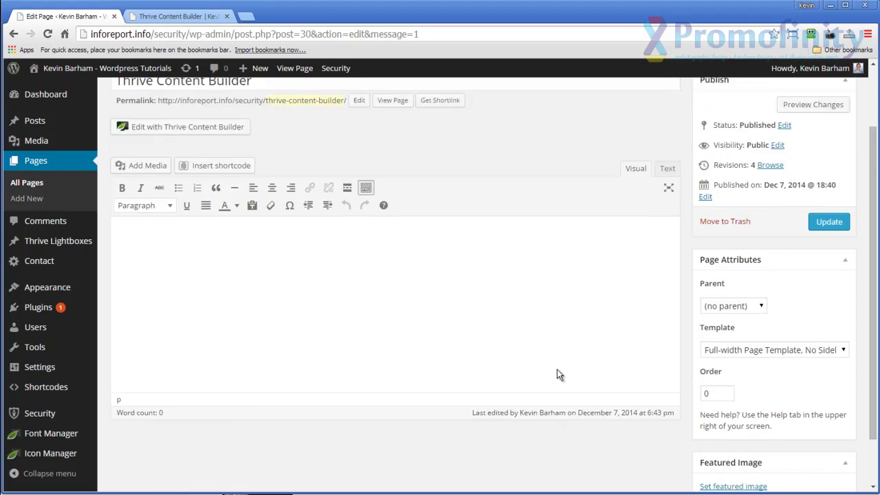
pyautogui.scroll(-2, 618, 374)
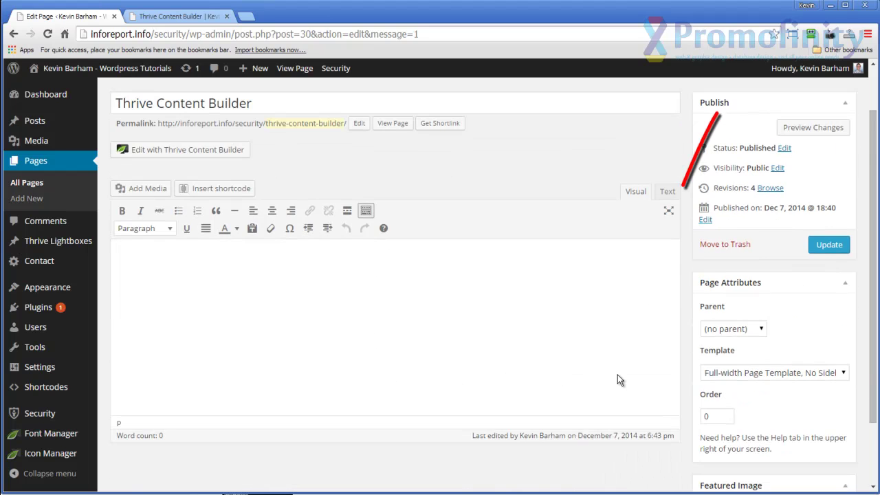
pyautogui.scroll(2, 625, 378)
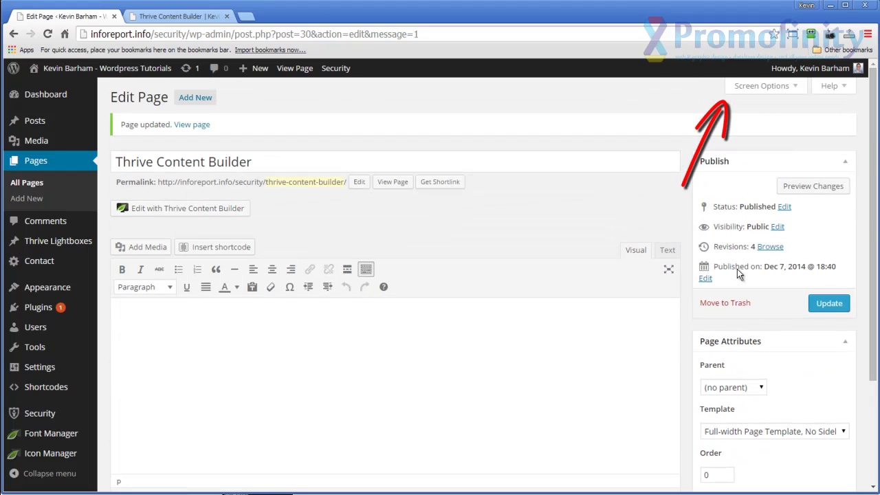
pyautogui.click(760, 88)
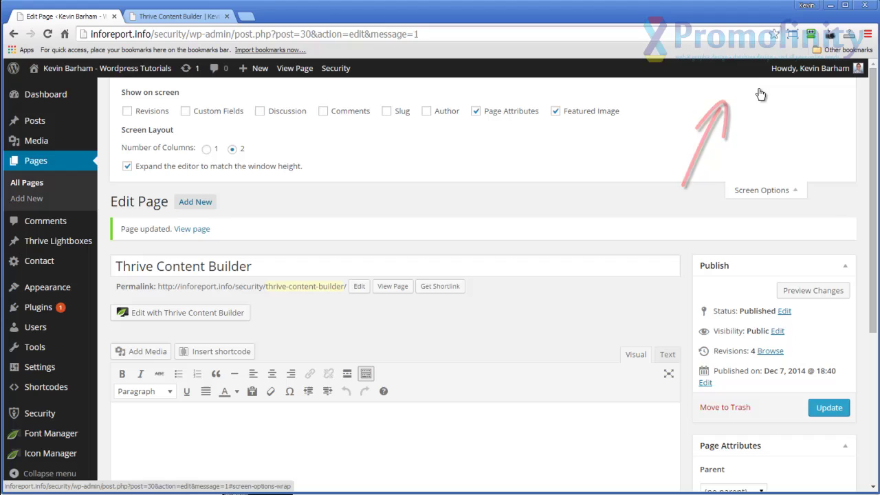
pyautogui.click(260, 110)
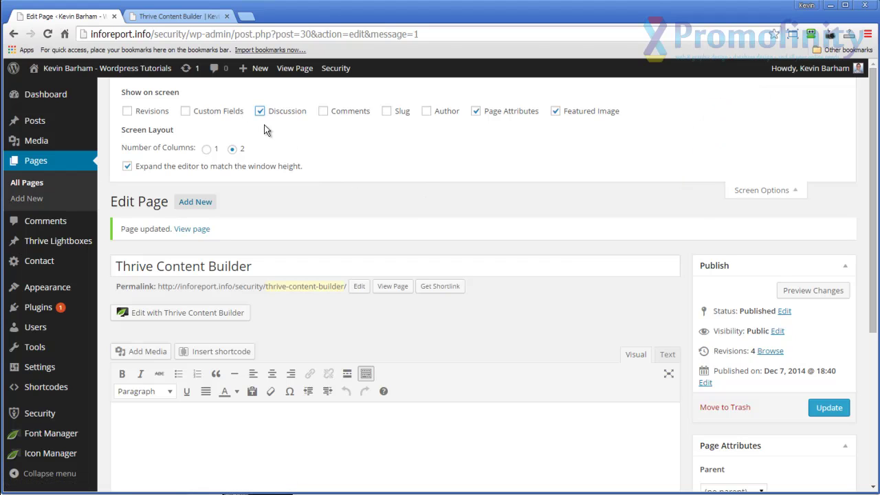
pyautogui.click(793, 192)
# Disallow comments as well as trackbacks and pingbacks on this page, and update the page.
pyautogui.scroll(-2, 680, 285)
pyautogui.scroll(-1, 629, 356)
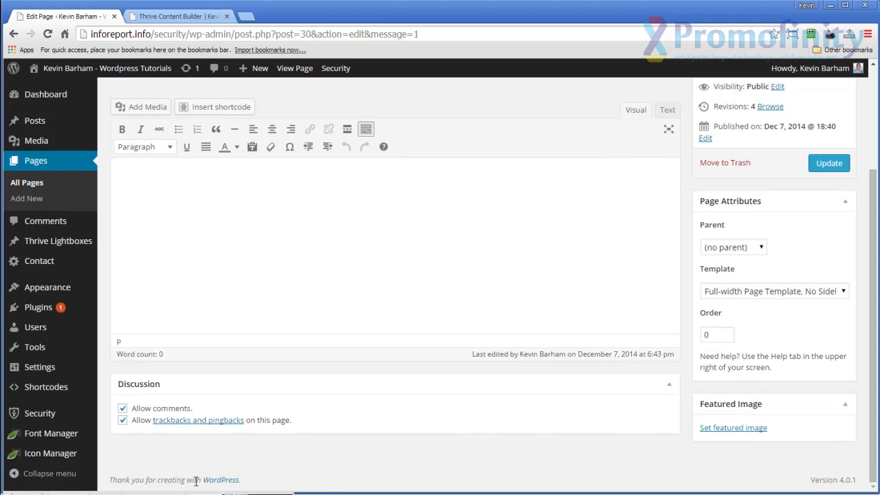
pyautogui.click(122, 409)
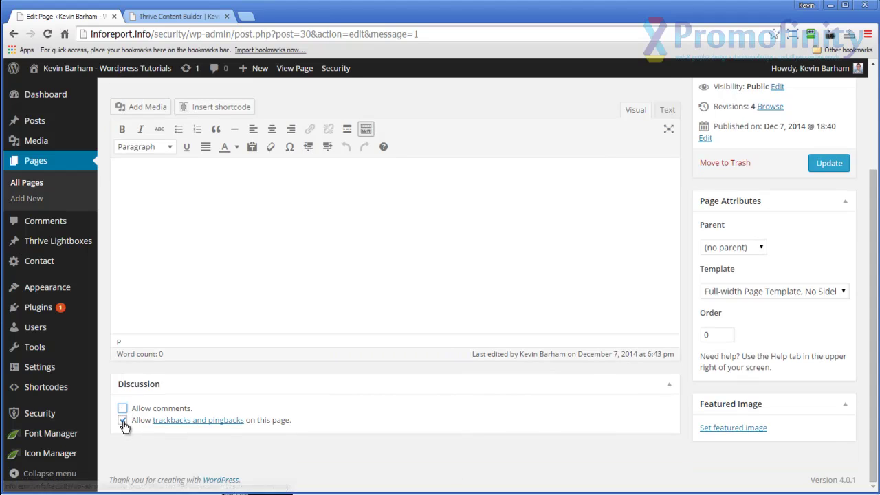
pyautogui.click(122, 420)
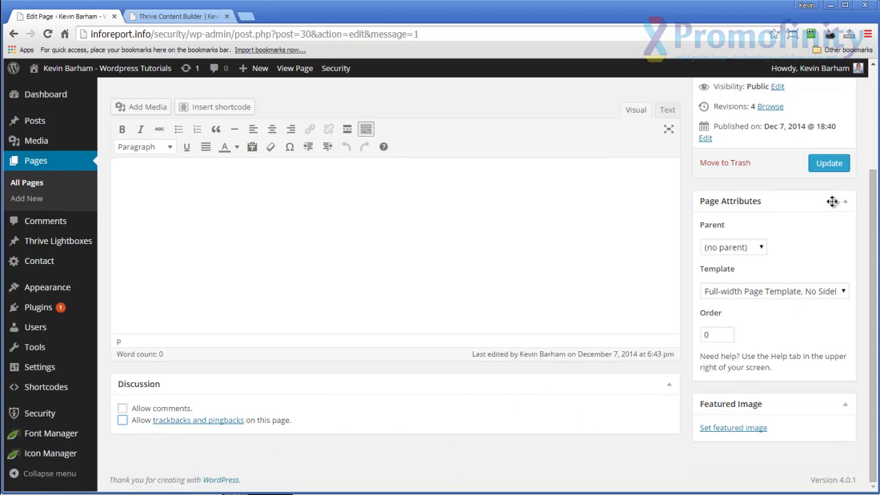
pyautogui.click(831, 165)
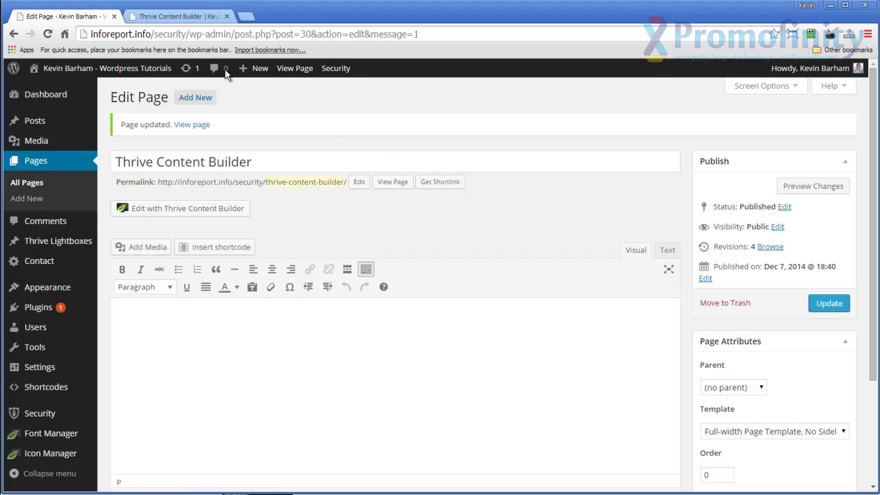
# Reload the live page to check that the comment form is gone, and return to the page editor.
pyautogui.click(165, 19)
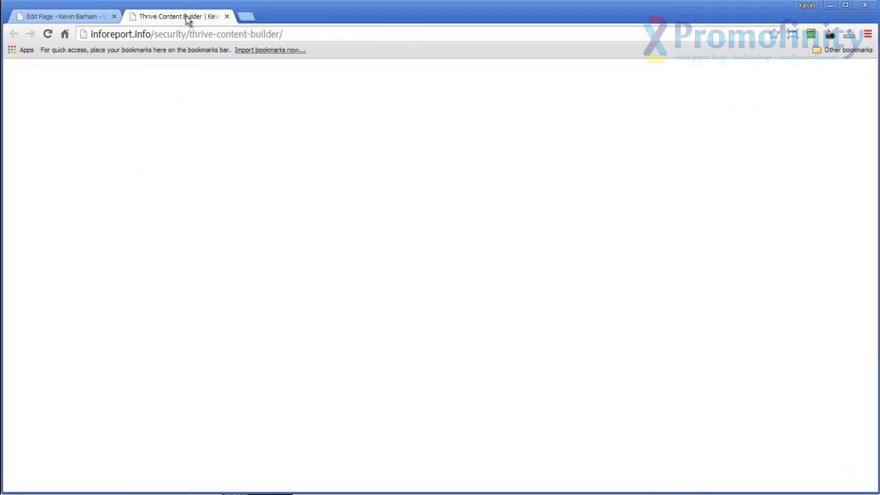
pyautogui.click(47, 34)
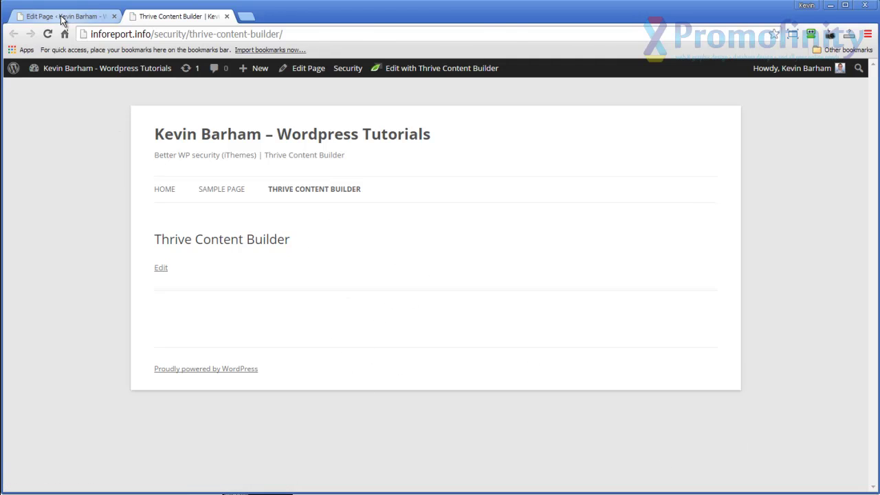
pyautogui.click(107, 17)
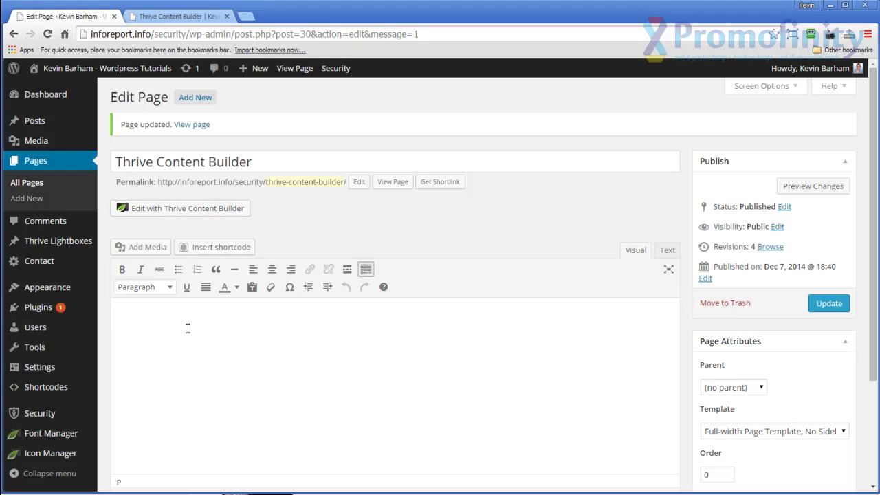
# Open the page in Thrive Content Builder and add a 1/3, 1/3, 1/3 column layout below the page title.
pyautogui.click(183, 212)
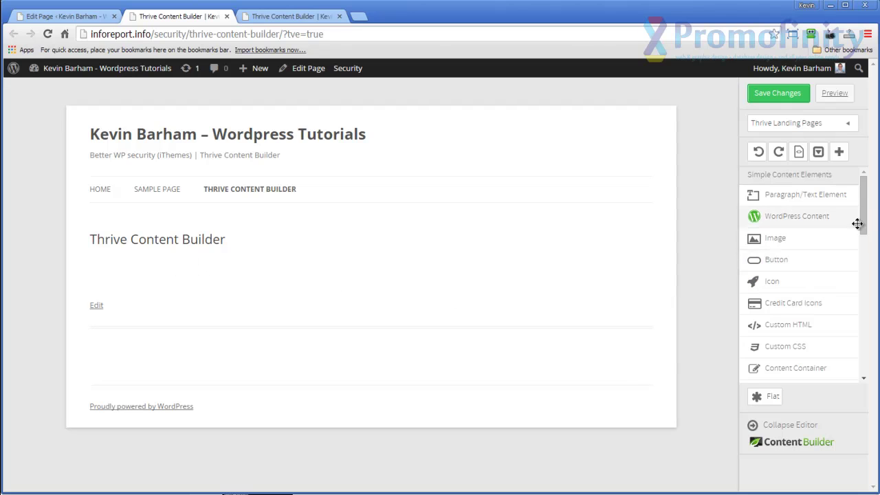
pyautogui.moveTo(862, 211); pyautogui.dragTo(867, 258)
pyautogui.scroll(-3, 865, 257)
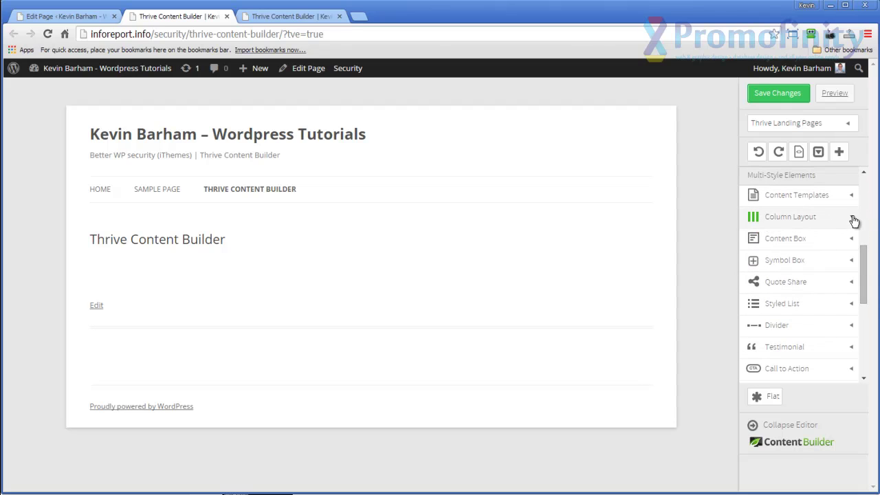
pyautogui.click(850, 220)
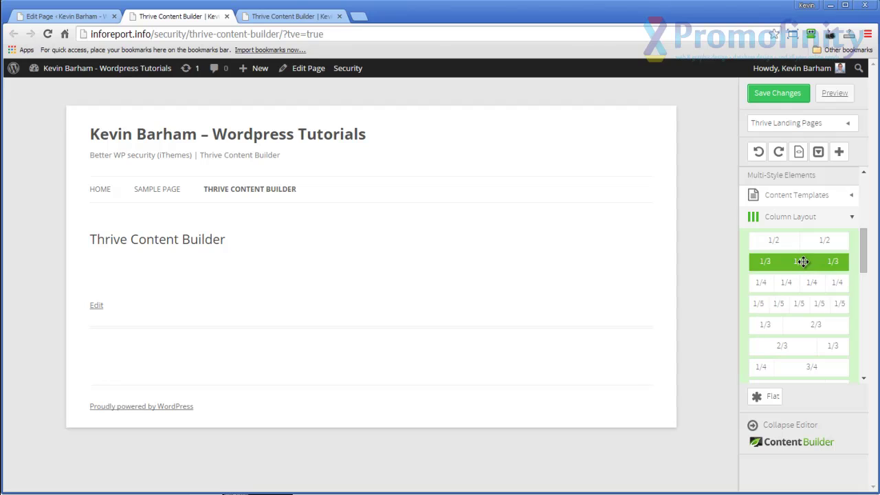
pyautogui.moveTo(768, 287); pyautogui.dragTo(403, 328)
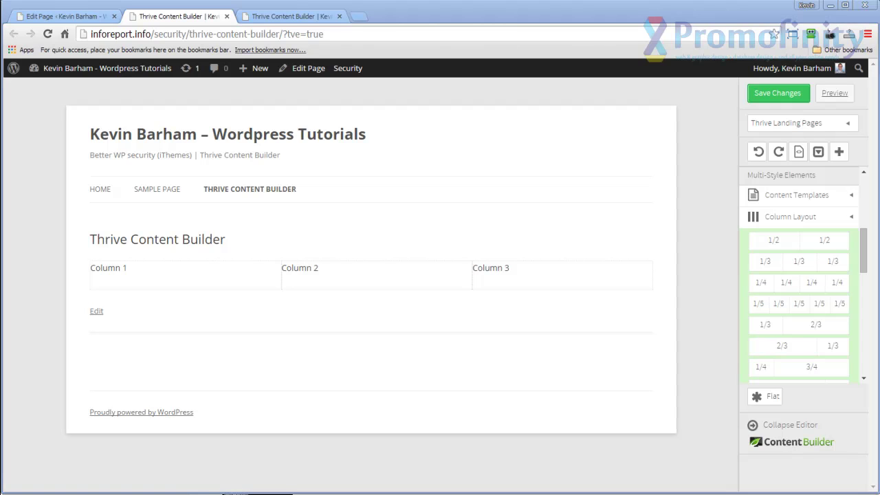
# Replace the "Column 1" text with "Heading 1" and set its font size to 20 px.
pyautogui.click(125, 268)
pyautogui.moveTo(136, 268); pyautogui.dragTo(82, 300)
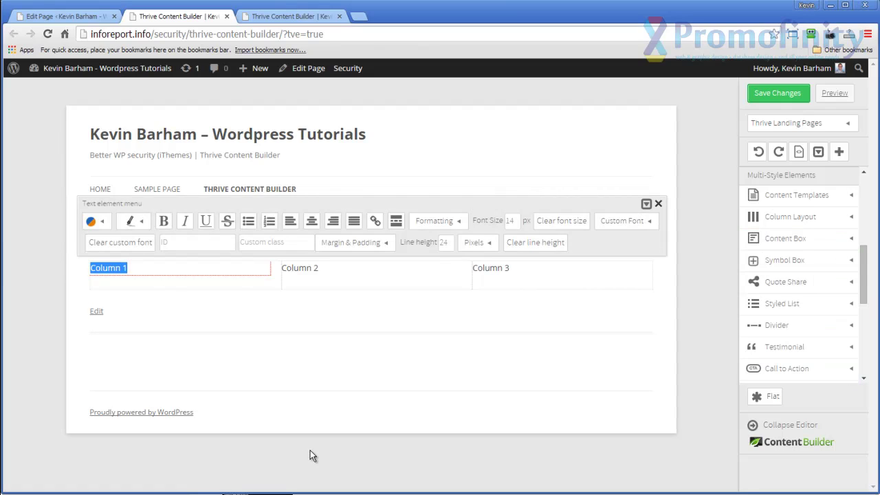
pyautogui.write('Headin')
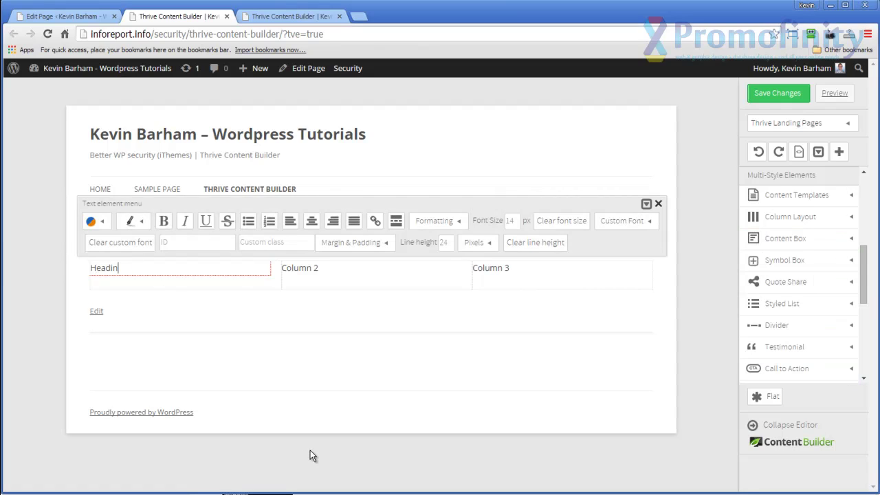
pyautogui.write('g 1')
pyautogui.hotkey('ctrl', 'a')
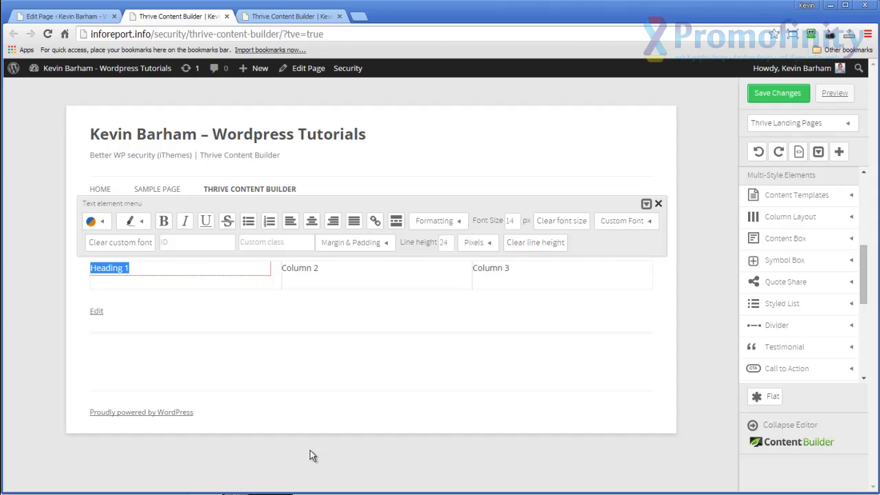
pyautogui.doubleClick(510, 220)
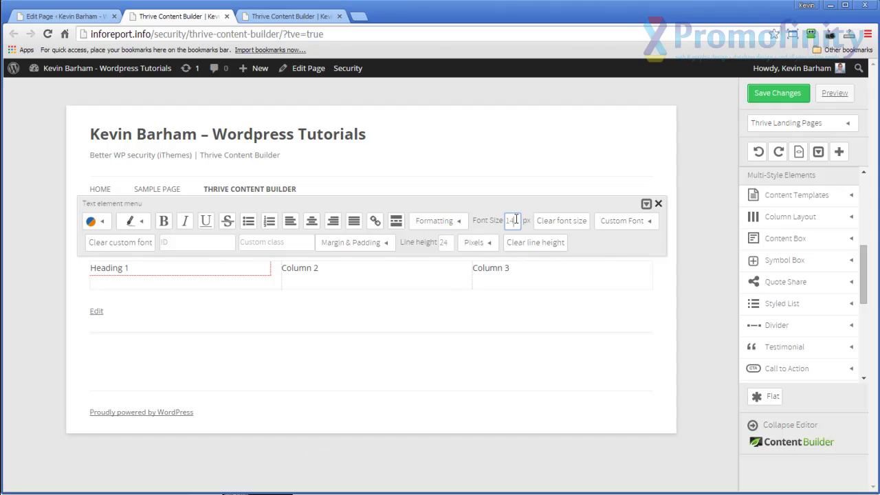
pyautogui.write('20')
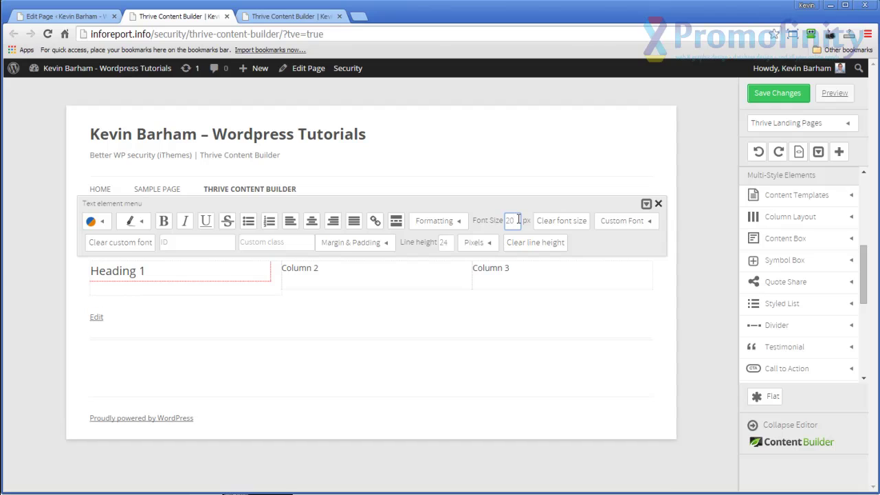
# Replace the "Column 2" text with "Heading 2" and set its font size to 20 px.
pyautogui.click(303, 272)
pyautogui.moveTo(323, 268); pyautogui.dragTo(275, 313)
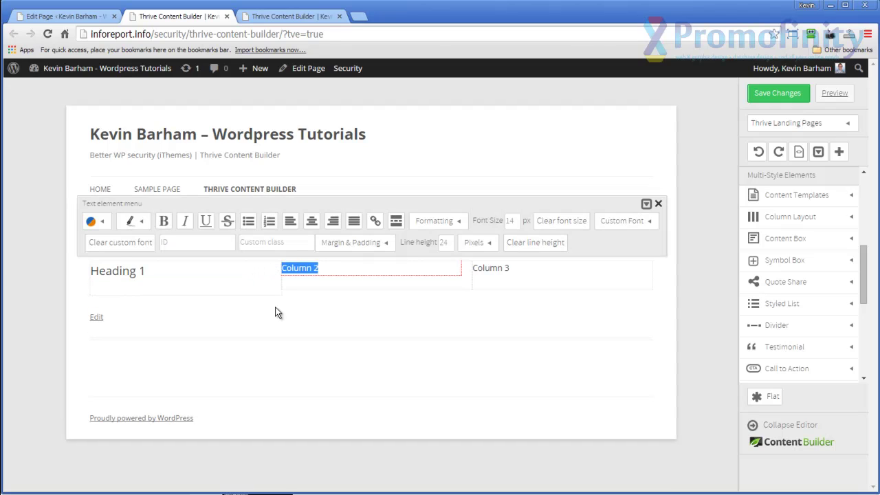
pyautogui.write('Heading')
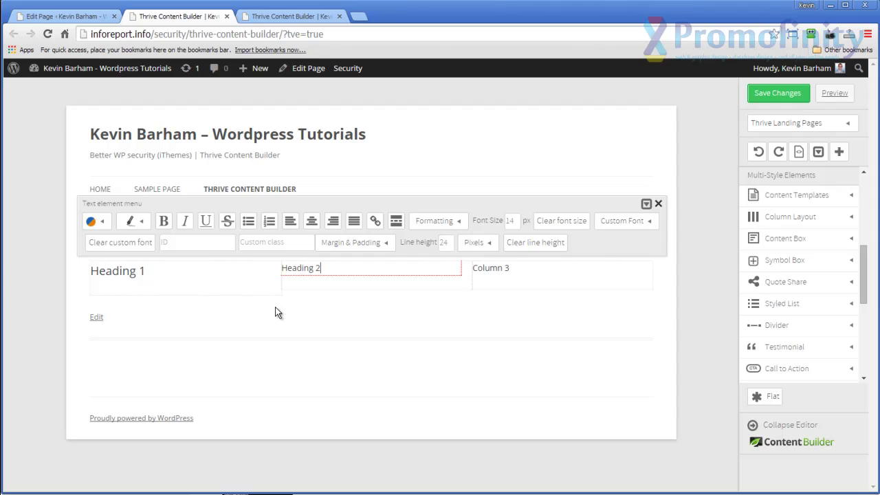
pyautogui.moveTo(334, 268); pyautogui.dragTo(252, 274)
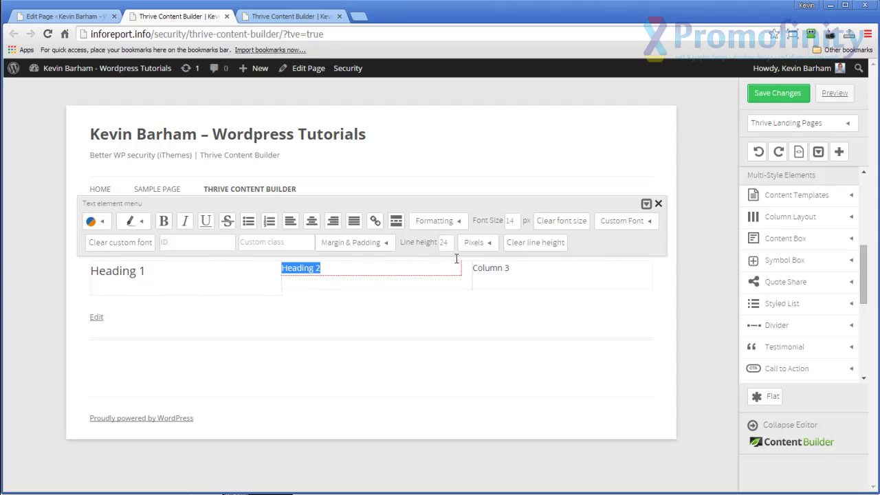
pyautogui.doubleClick(509, 221)
pyautogui.write('20')
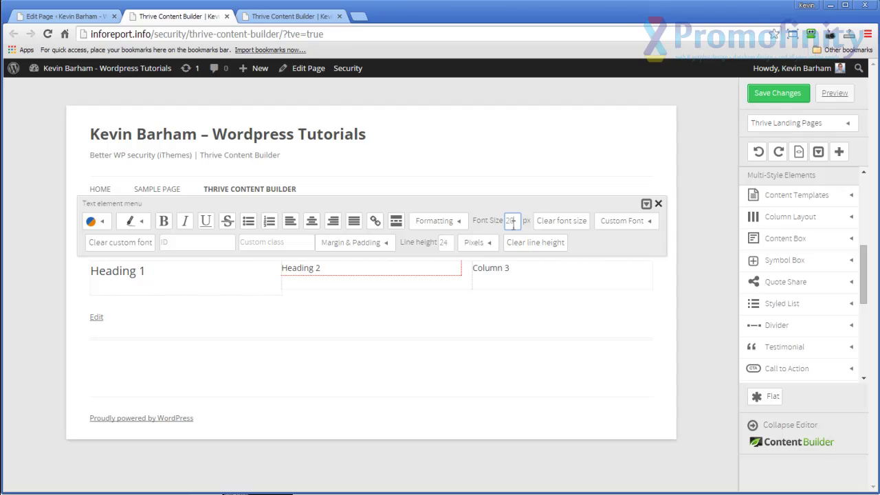
# Replace the "Column 3" text with "Heading 3" and set its font size to 20 px.
pyautogui.click(524, 283)
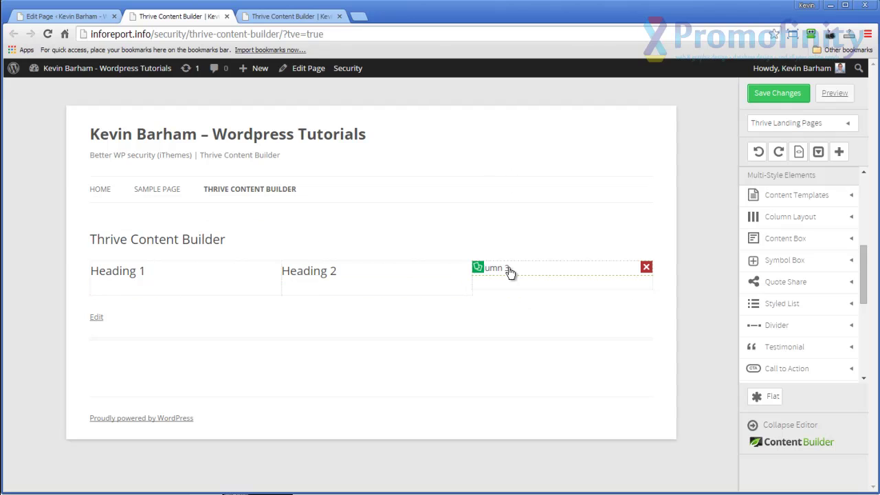
pyautogui.click(503, 270)
pyautogui.moveTo(518, 268); pyautogui.dragTo(416, 270)
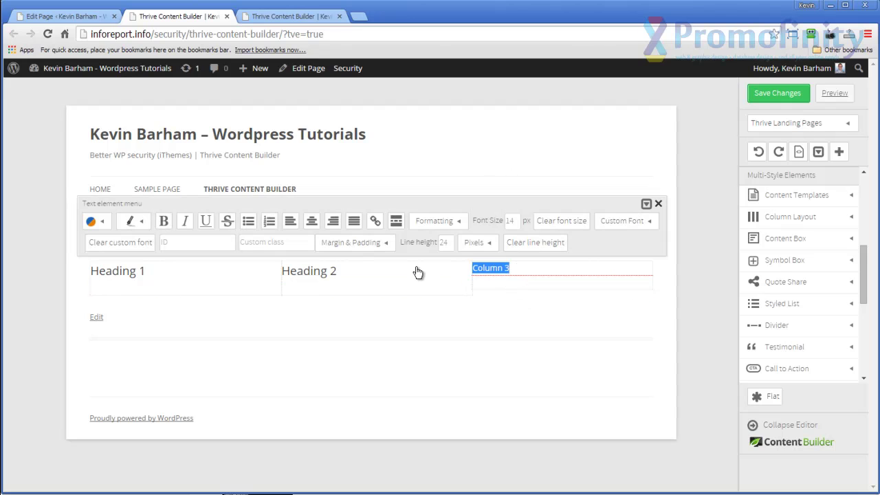
pyautogui.doubleClick(510, 222)
pyautogui.write('20')
pyautogui.press('Tab')
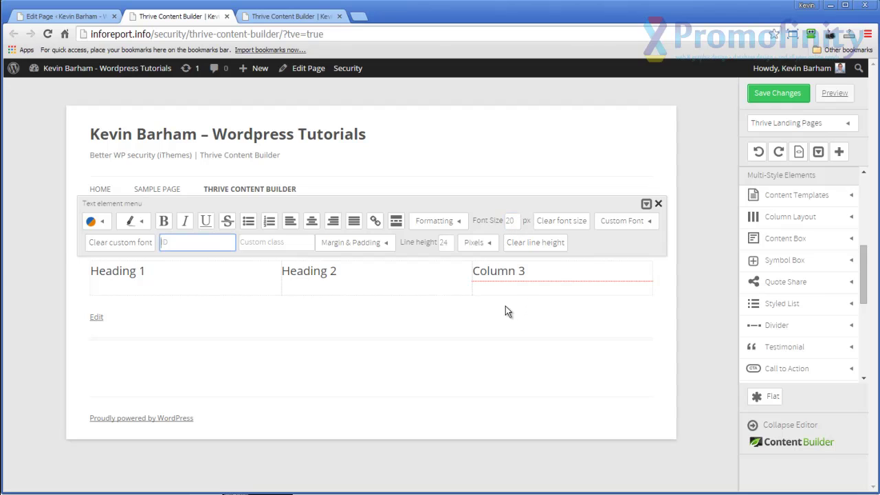
pyautogui.click(498, 271)
pyautogui.doubleClick(508, 271)
pyautogui.write('Heading')
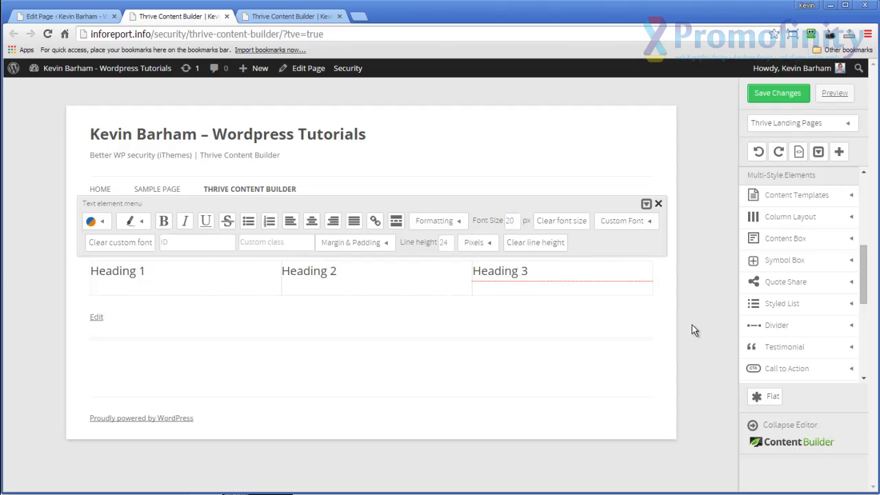
pyautogui.click(396, 431)
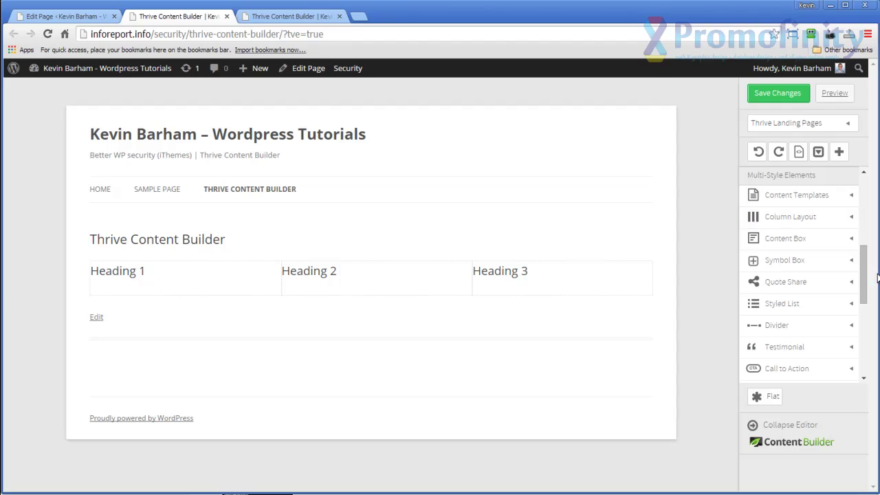
# Add a paragraph text element under Heading 1 and fill it with the "Lorem ipsum dolor sit amet" sample text.
pyautogui.moveTo(862, 252); pyautogui.dragTo(861, 182)
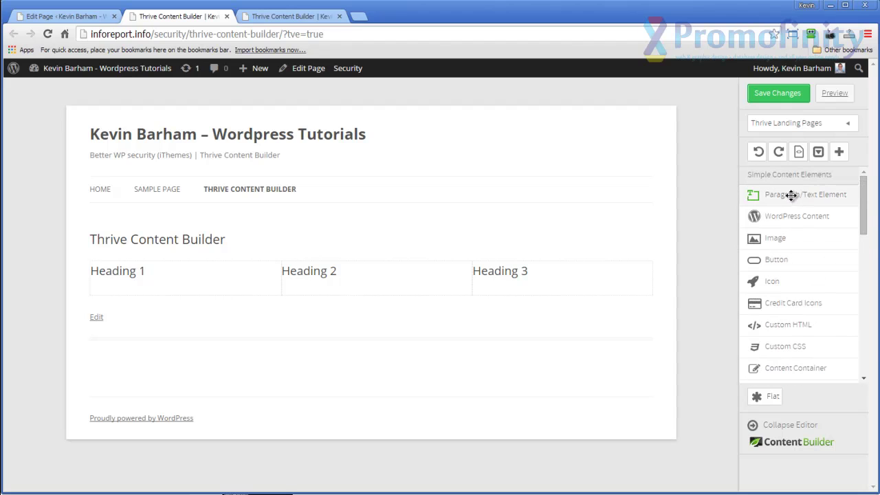
pyautogui.moveTo(789, 195); pyautogui.dragTo(188, 297)
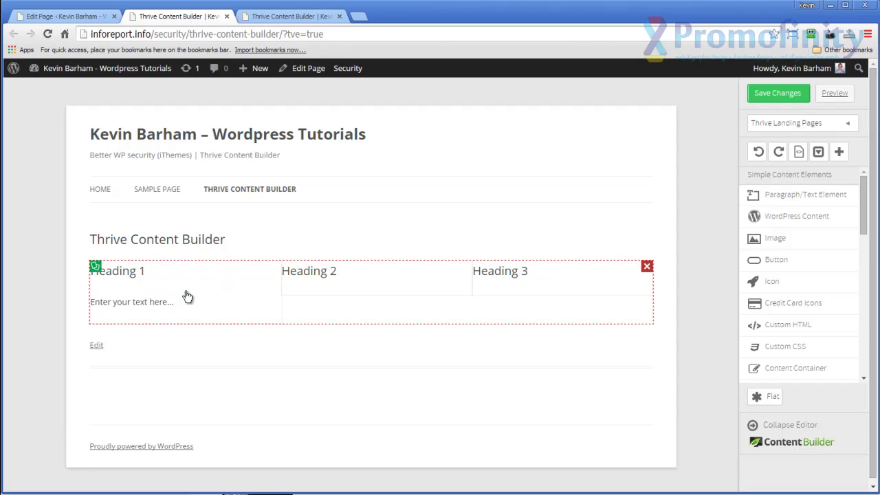
pyautogui.click(151, 305)
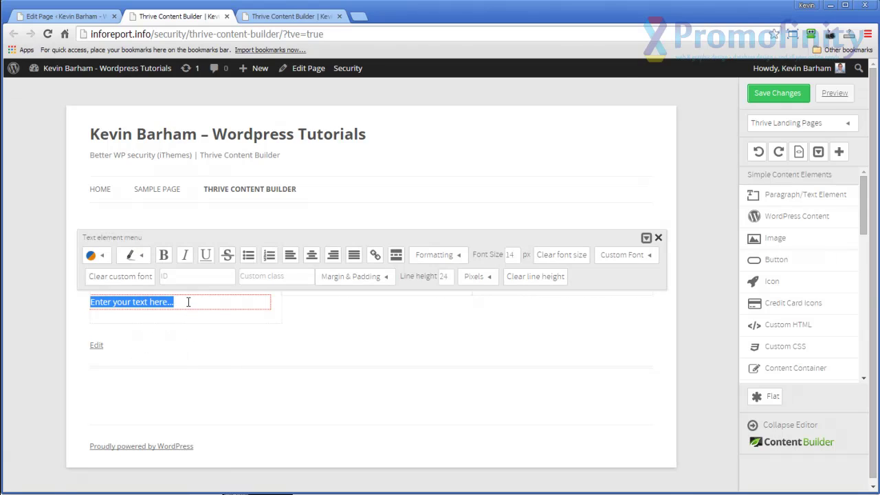
pyautogui.write('Lorem ipsum dolor sit amet, consectetur adipiscing elit. Sed vulputate nibh nibh, ac molestie odio dictum quis. Phasellus iaculis blandit lacinia. Duis eu fringilla sapien. Ut vitae odio enim. Nunc bibendum pharetra massa, vel sagittis velit vulputate luctus. Aliquam imperdiet hendrerit sapien, ut egestas lectus condimentum eu. Aenean libero ex, posuere sed tincidunt a, porta mollis augue. Curabitur justo velit, porta sit amet nibh ac, elementum maximus quam. Proin vestibulum erat quis ornare posuere. In quis velit cursus, vestibulum sapien non, rhoncus erat.')
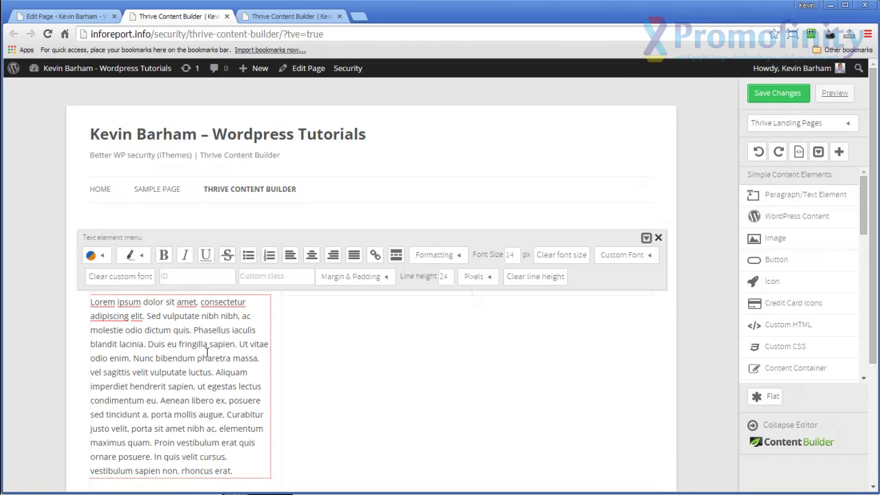
pyautogui.click(719, 406)
# Duplicate the Lorem ipsum paragraph and place one copy each under Heading 2 and Heading 3.
pyautogui.scroll(-1, 355, 379)
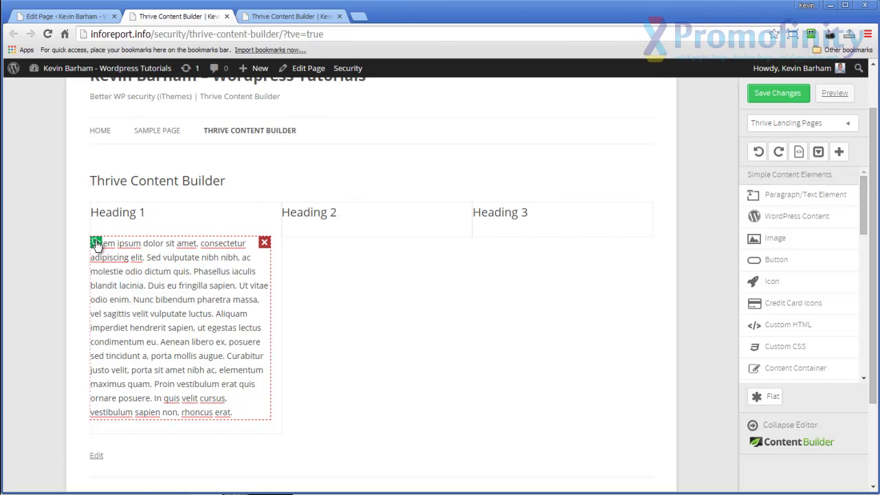
pyautogui.click(96, 243)
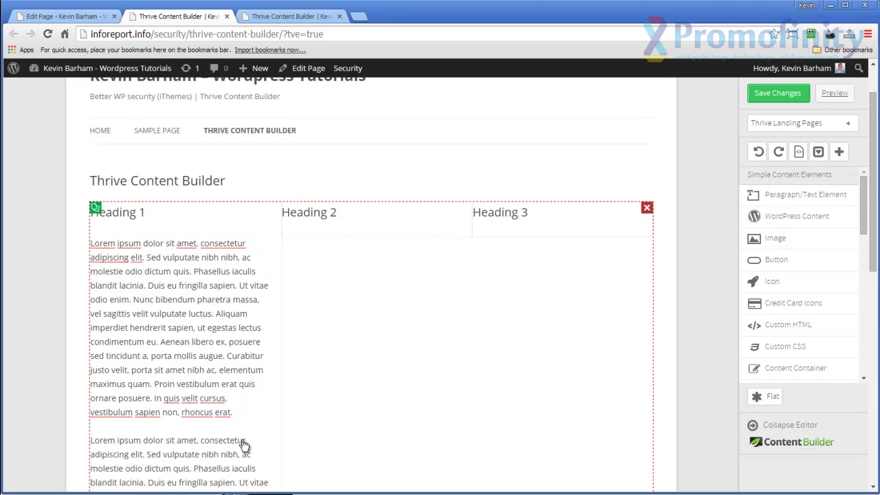
pyautogui.moveTo(147, 456); pyautogui.dragTo(337, 238)
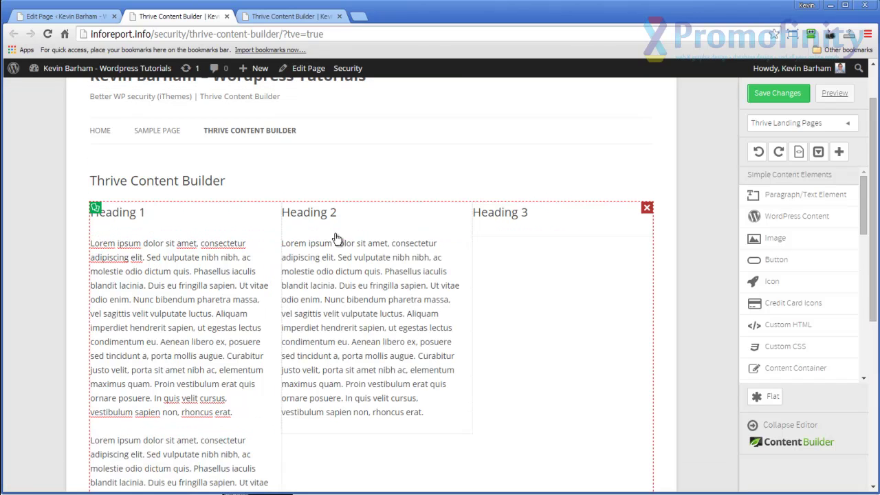
pyautogui.moveTo(147, 456); pyautogui.dragTo(509, 240)
pyautogui.scroll(-2, 632, 354)
pyautogui.scroll(3, 632, 354)
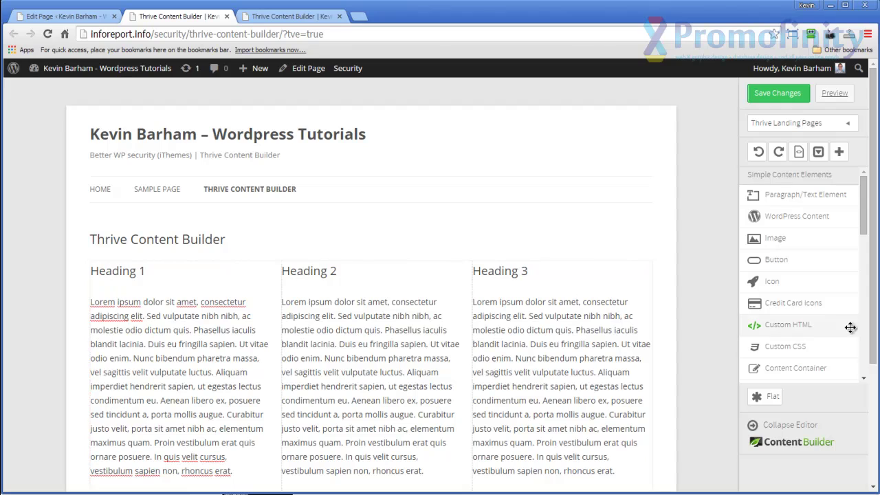
# Add an image element between Heading 1 and its paragraph, using sample-image-tcb.jpg from the media library.
pyautogui.moveTo(778, 237); pyautogui.dragTo(136, 299)
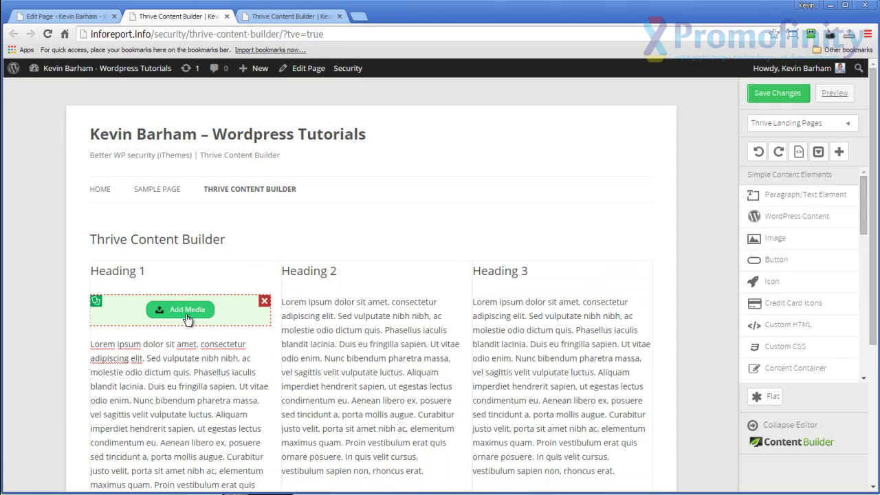
pyautogui.click(187, 314)
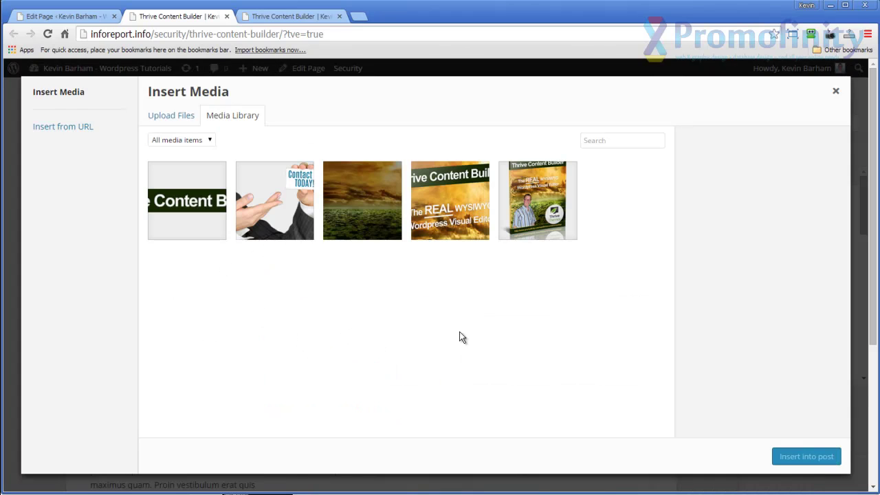
pyautogui.click(466, 226)
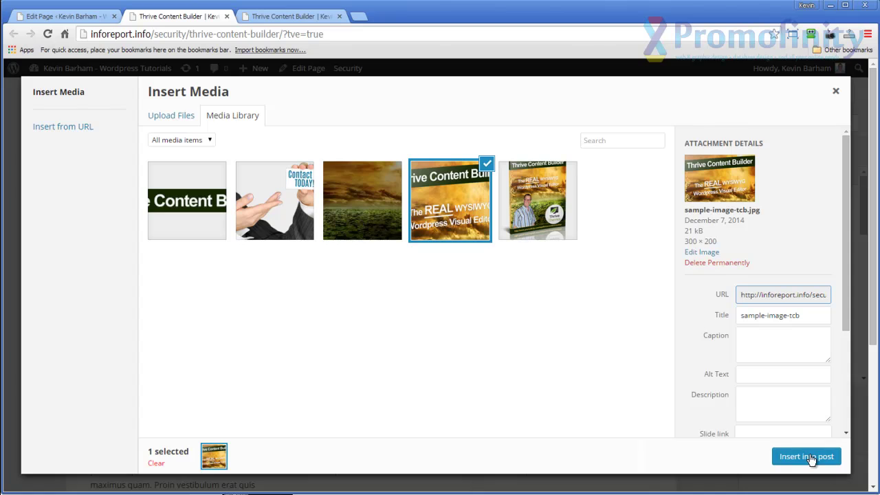
pyautogui.click(813, 455)
pyautogui.scroll(-2, 450, 364)
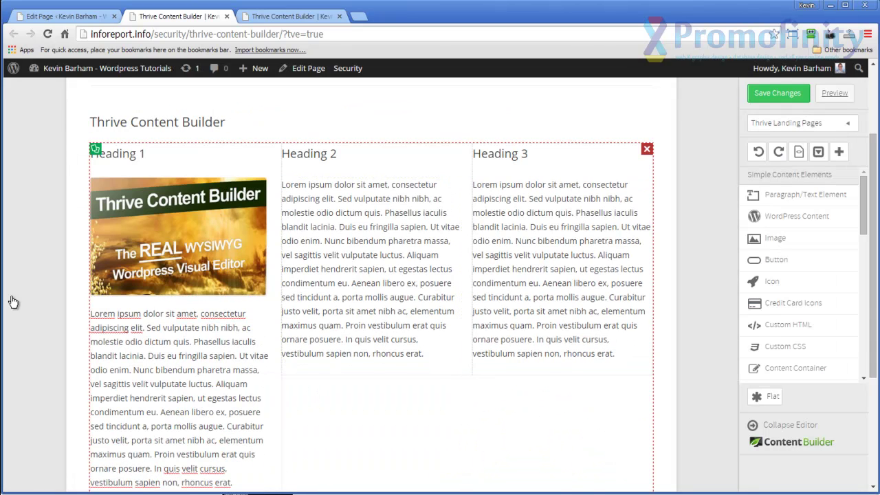
# Duplicate the column 1 image and place one copy each above the paragraphs in columns 2 and 3.
pyautogui.scroll(-1, 457, 415)
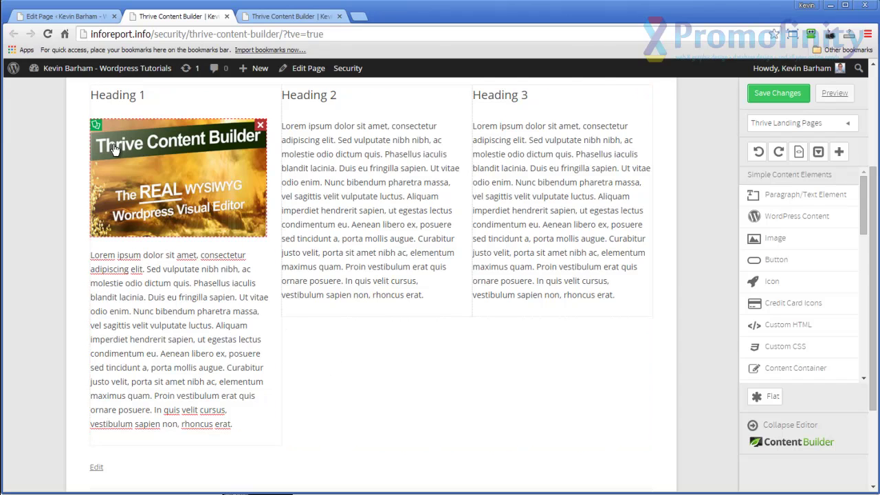
pyautogui.click(96, 125)
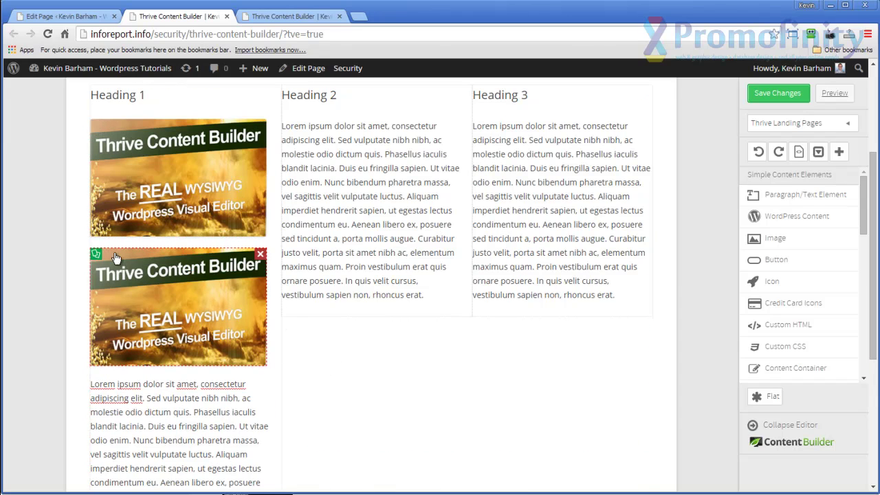
pyautogui.moveTo(150, 259); pyautogui.dragTo(344, 124)
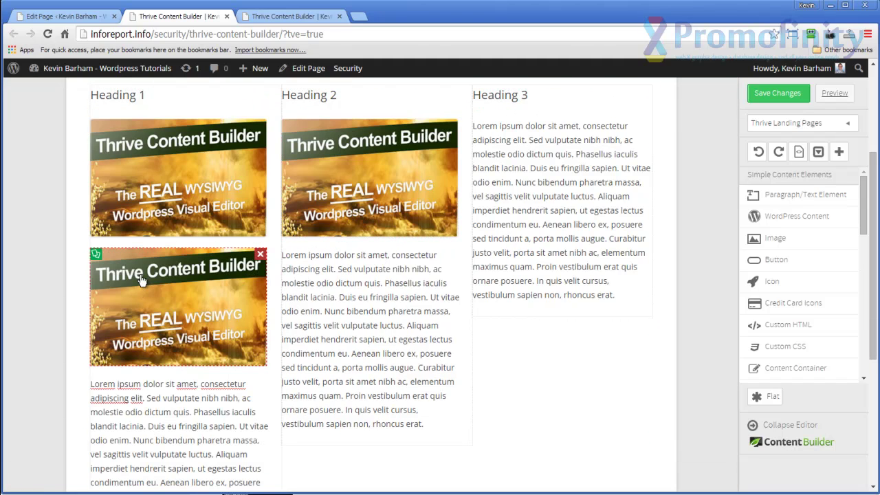
pyautogui.moveTo(138, 275); pyautogui.dragTo(543, 122)
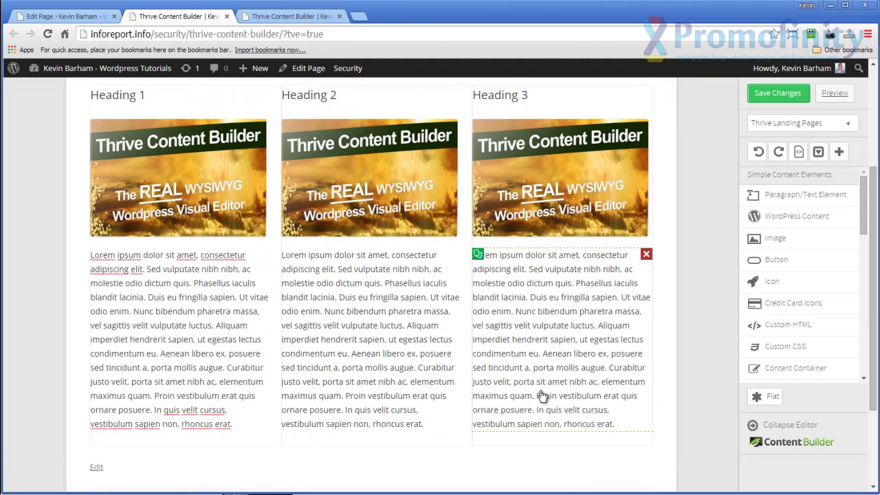
# Change the image under Heading 2 to the "Contact Us TODAY!" picture from the media library.
pyautogui.scroll(2, 619, 344)
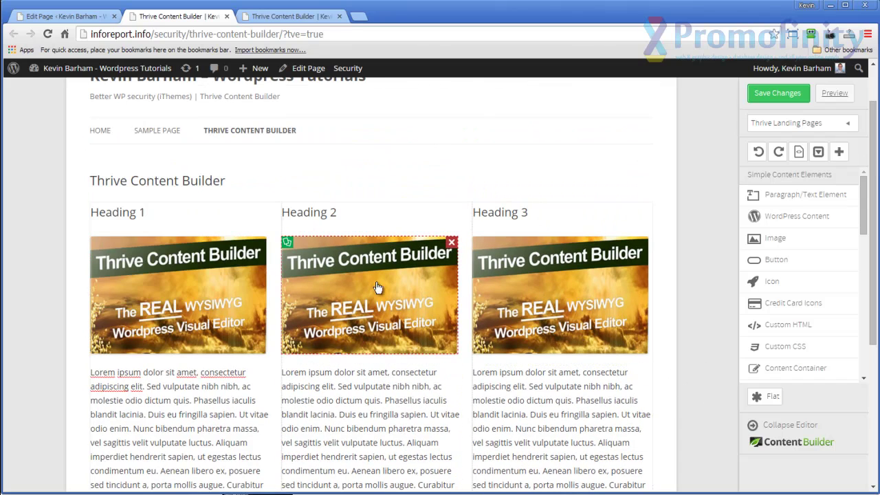
pyautogui.click(382, 309)
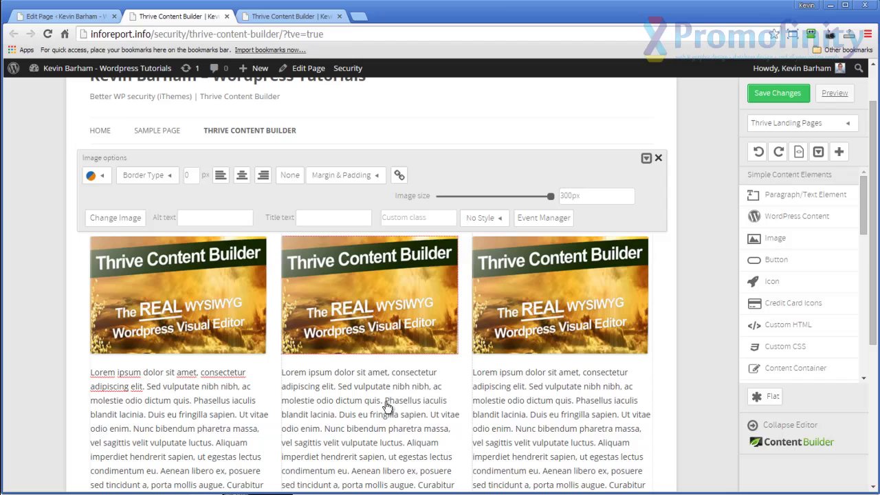
pyautogui.click(117, 218)
pyautogui.click(275, 204)
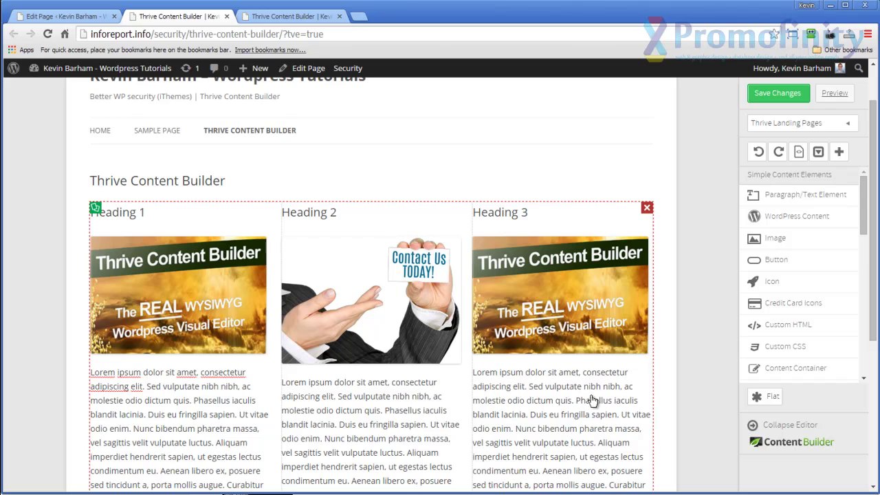
# Reduce the "Contact Us TODAY!" image size to 280 px and center it in its column.
pyautogui.click(367, 326)
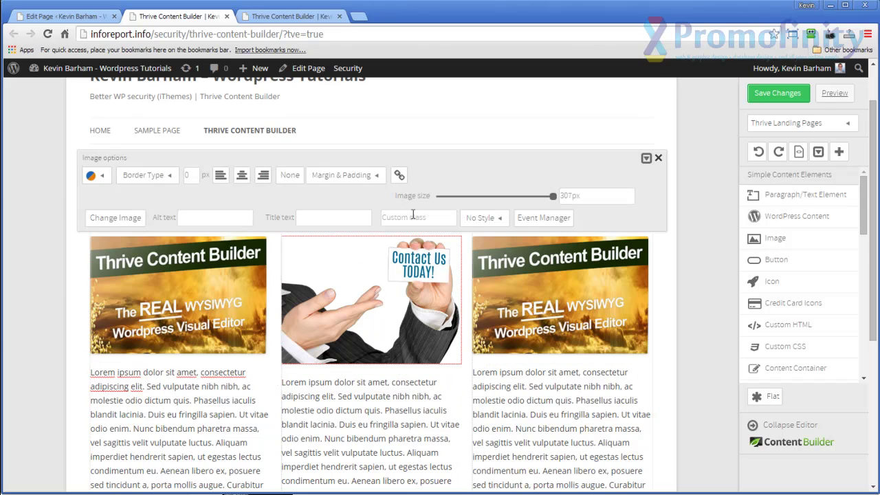
pyautogui.moveTo(551, 198); pyautogui.dragTo(543, 200)
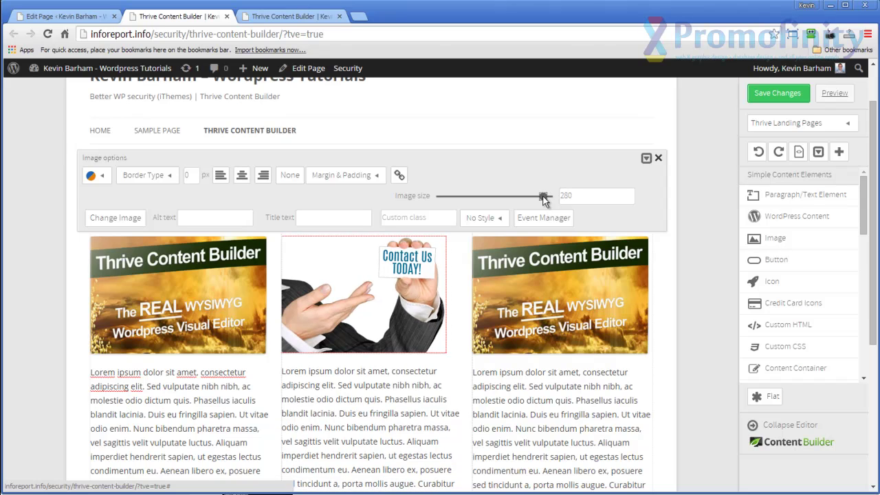
pyautogui.click(242, 174)
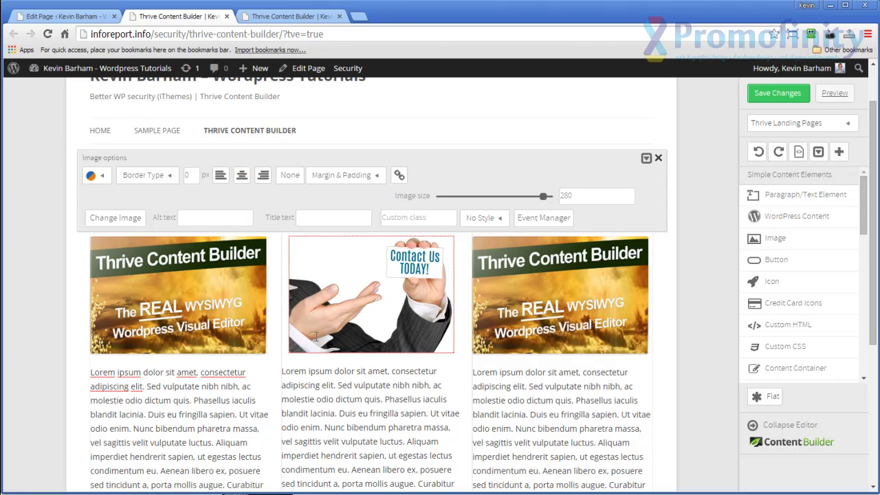
pyautogui.click(685, 365)
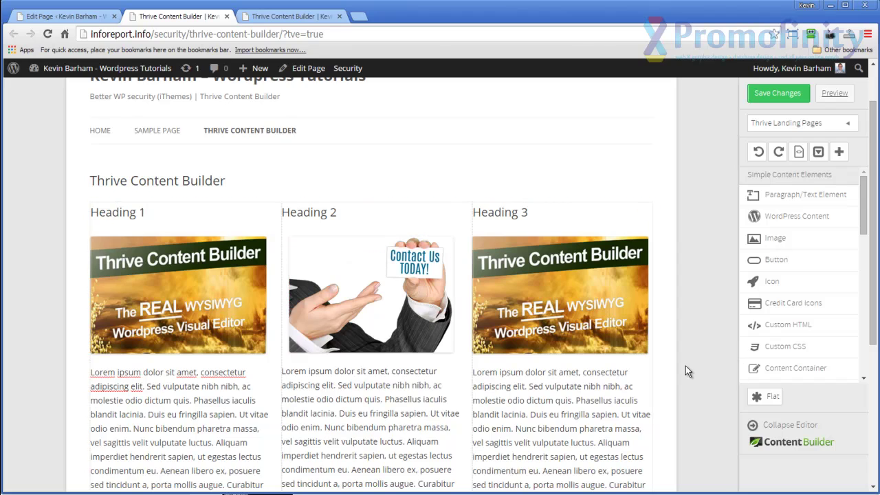
# Add the Call to Action elements Style 1 through Style 4 below the three-column layout and review them on the page.
pyautogui.scroll(-2, 685, 365)
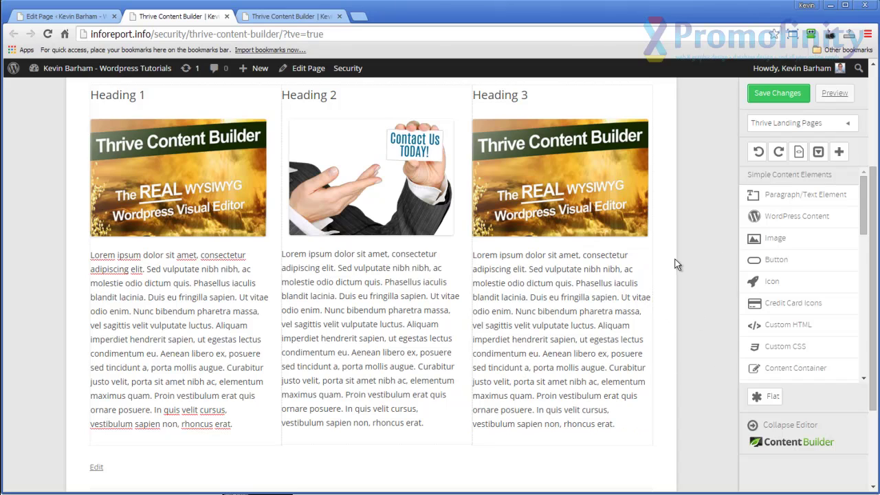
pyautogui.scroll(-2, 672, 280)
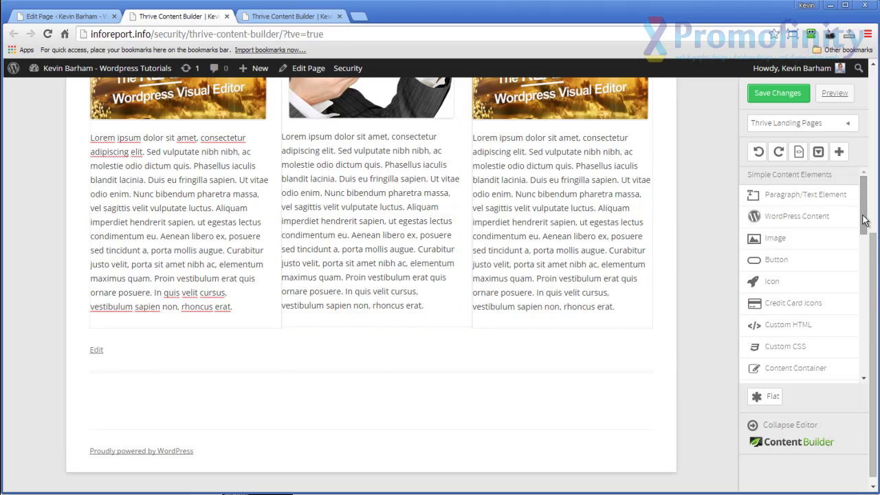
pyautogui.moveTo(864, 219); pyautogui.dragTo(864, 309)
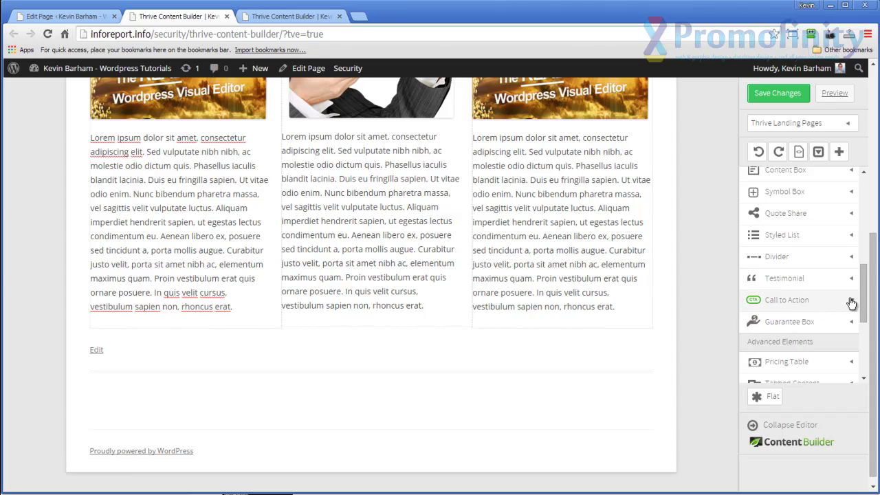
pyautogui.click(851, 304)
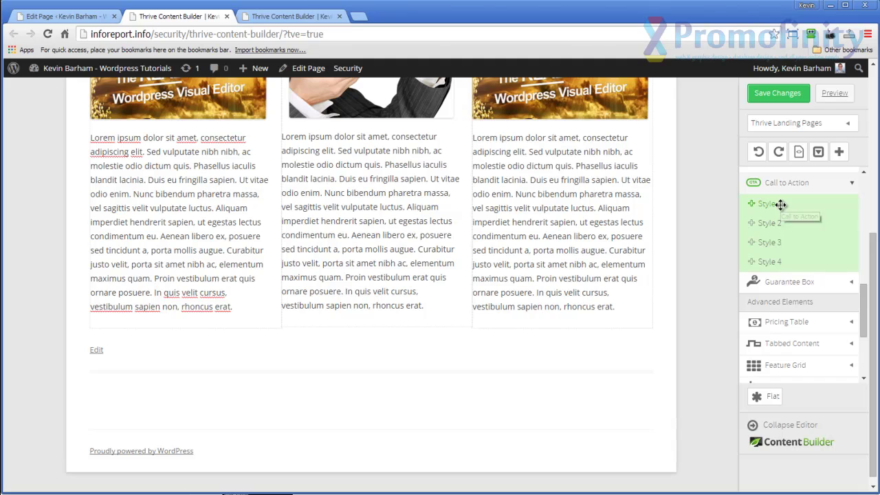
pyautogui.click(779, 204)
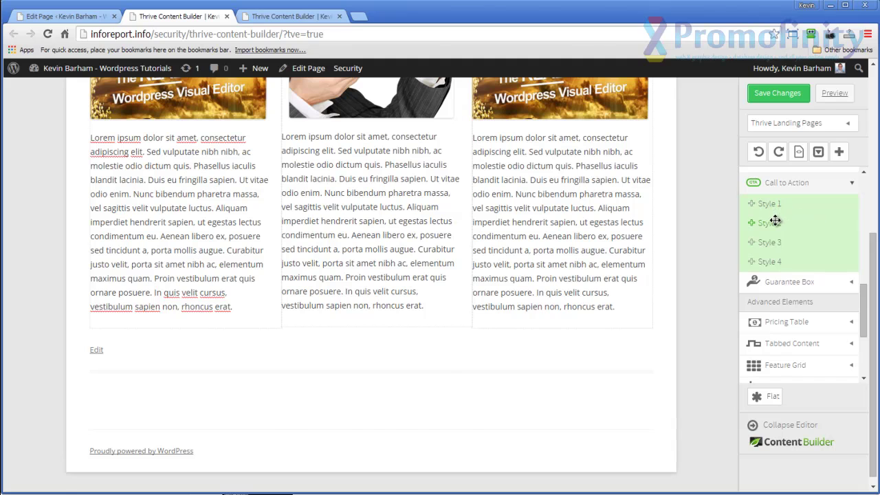
pyautogui.click(782, 262)
pyautogui.scroll(-5, 585, 323)
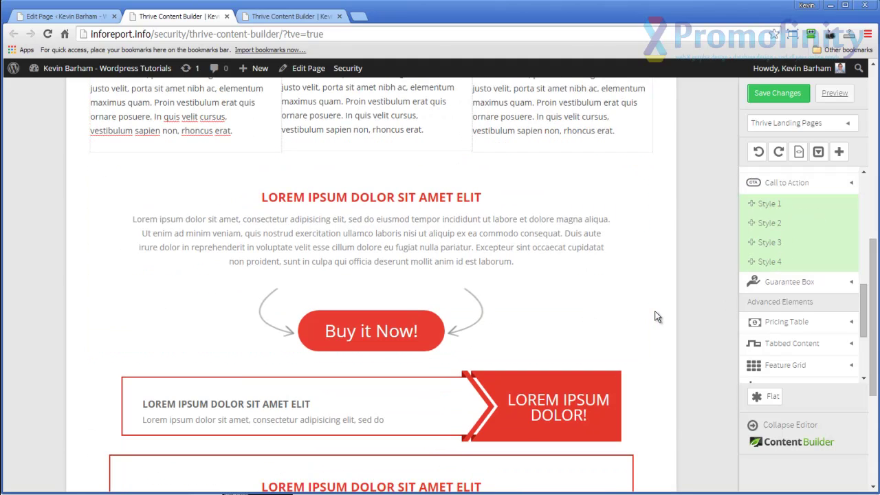
pyautogui.scroll(3, 534, 261)
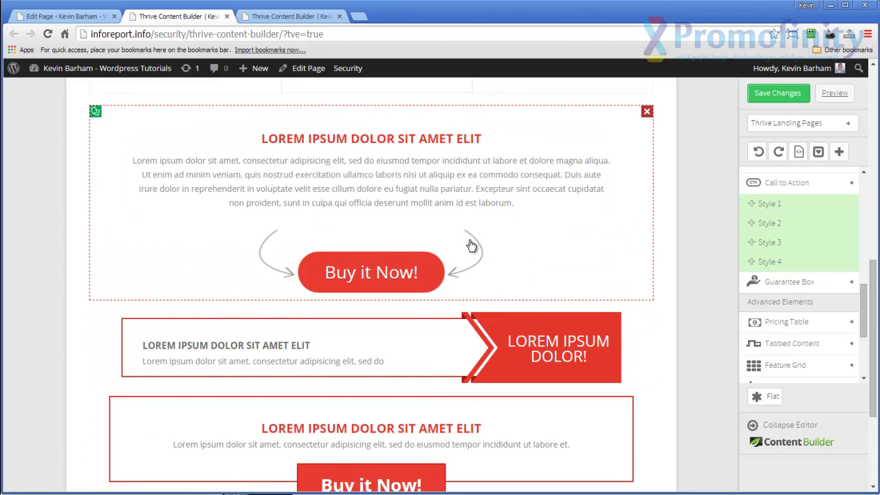
# Add the Style 4 Call to Action element below the other three and review the stacked call-to-action boxes.
pyautogui.scroll(-2, 585, 393)
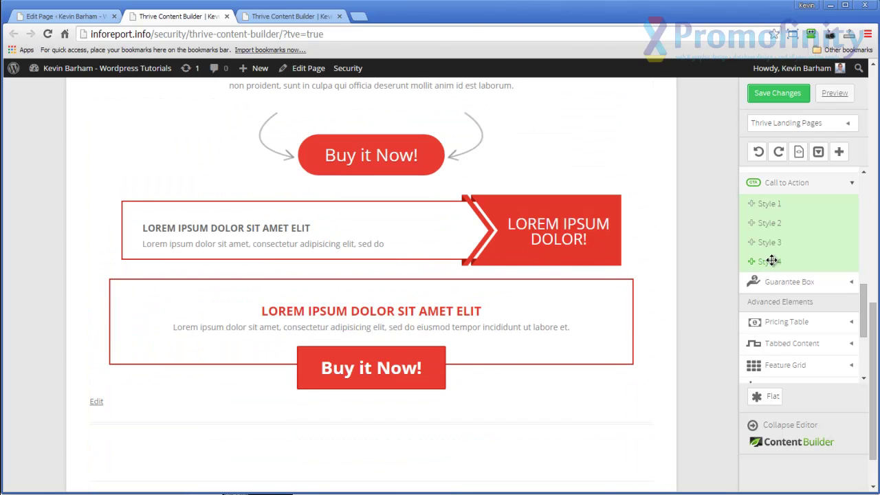
pyautogui.scroll(-2, 671, 337)
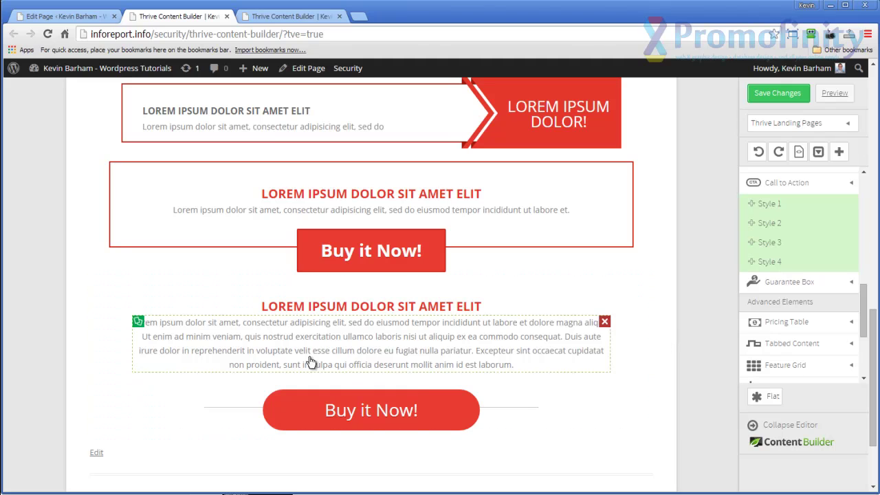
pyautogui.scroll(1, 686, 350)
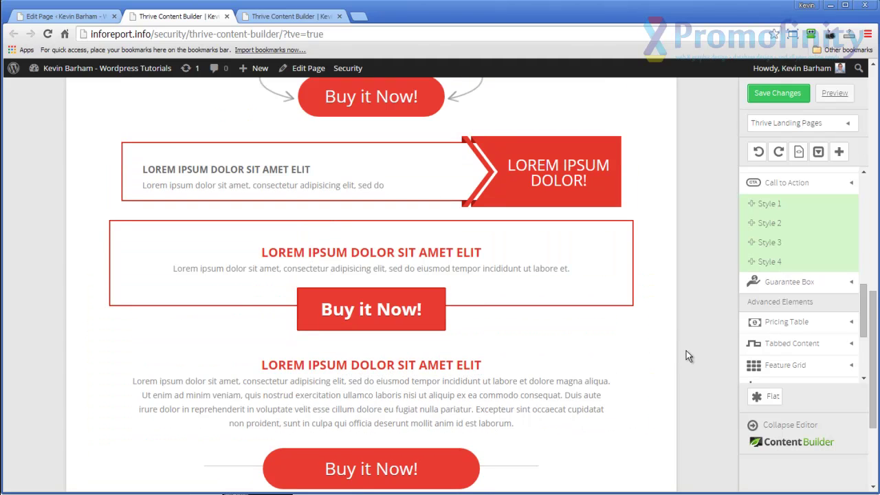
pyautogui.scroll(-1, 688, 354)
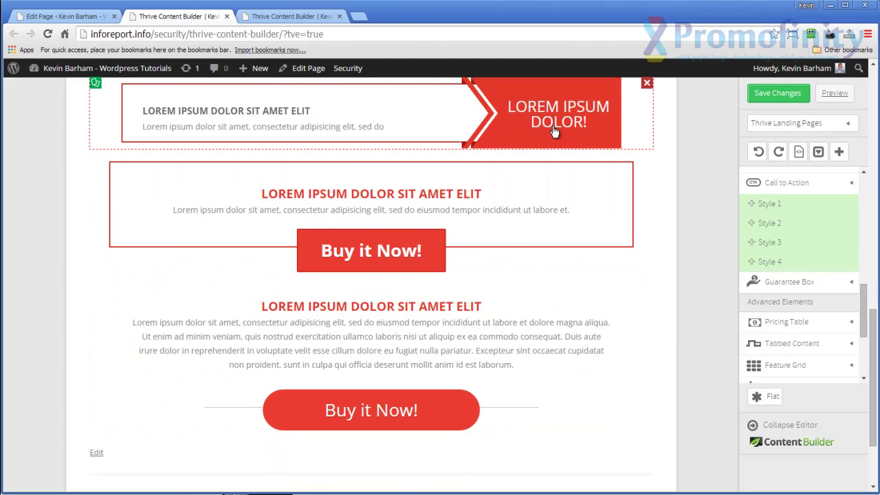
# Switch the element style to Classy and review how the call-to-action boxes look.
pyautogui.click(771, 401)
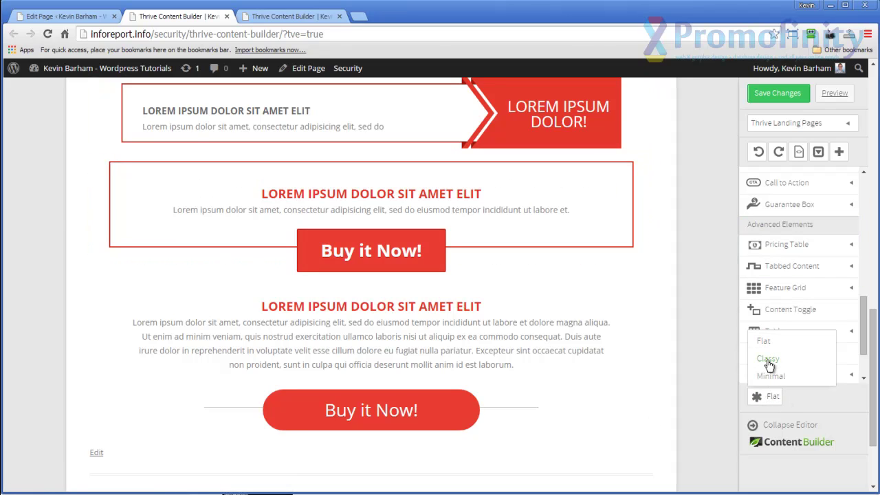
pyautogui.click(767, 358)
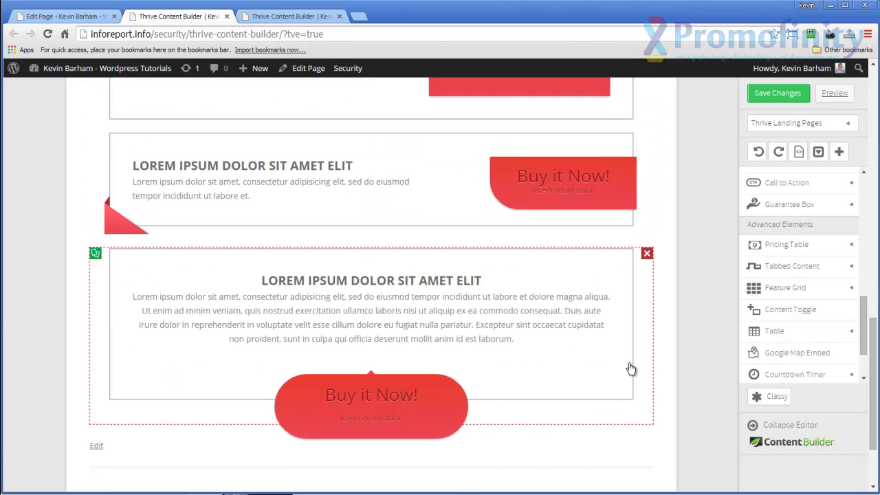
pyautogui.scroll(-2, 640, 368)
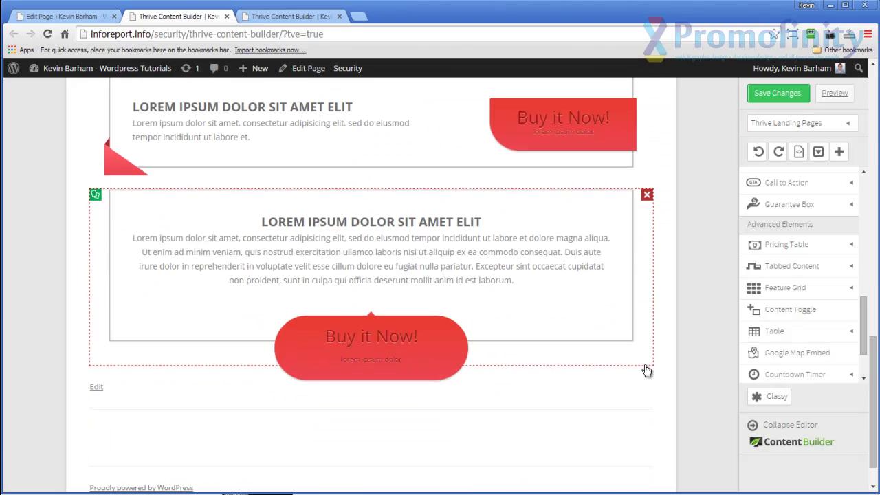
# Switch the element style to Minimal and review the three-column layout and call-to-action boxes.
pyautogui.click(775, 398)
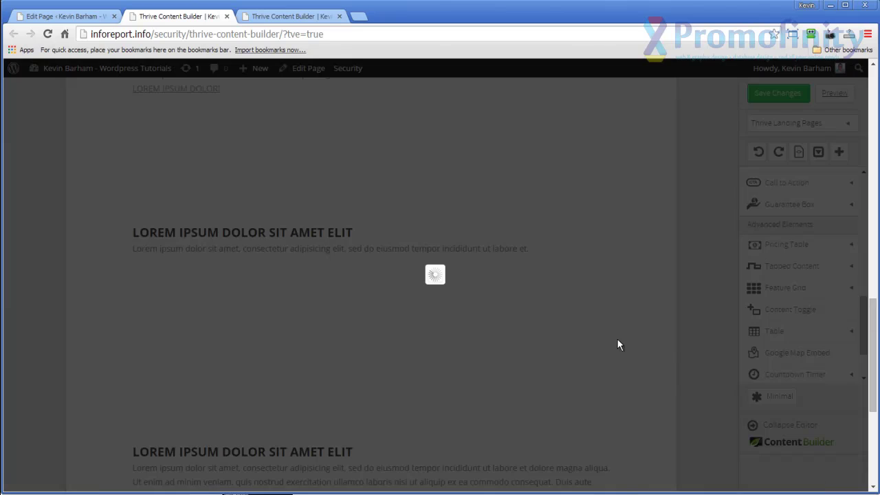
pyautogui.click(771, 376)
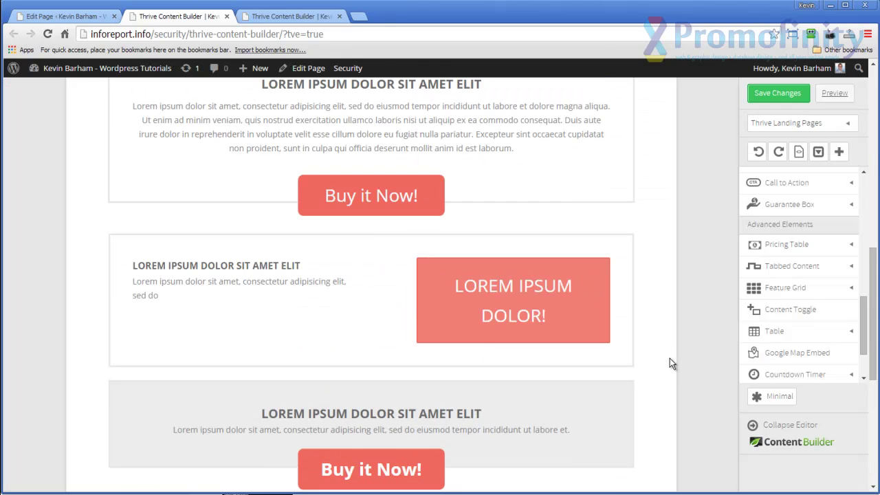
pyautogui.scroll(8, 669, 358)
pyautogui.scroll(-3, 669, 358)
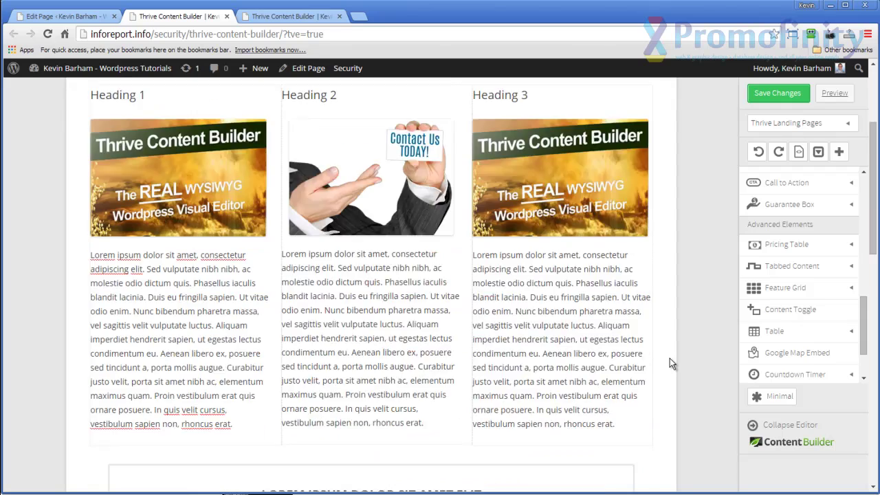
pyautogui.scroll(-5, 669, 359)
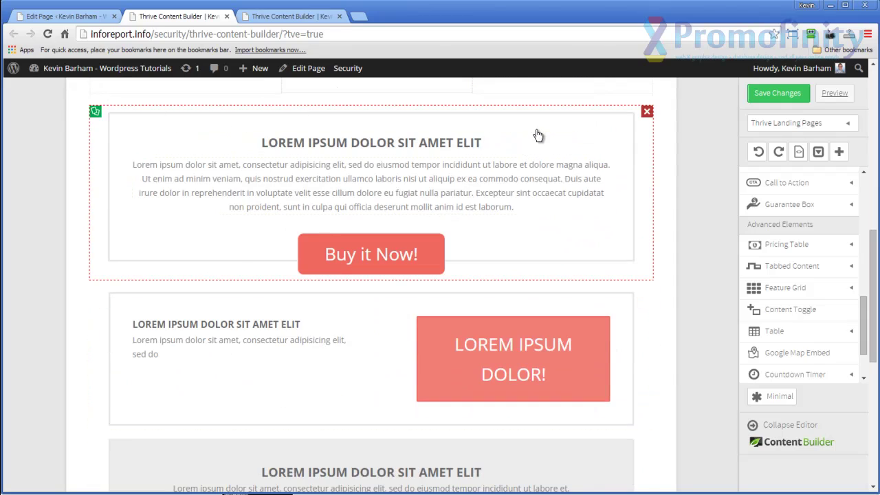
pyautogui.scroll(-1, 580, 339)
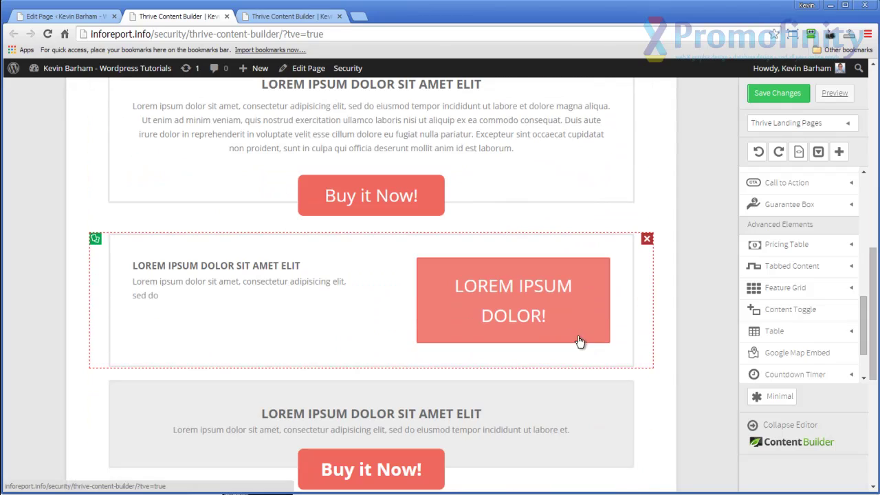
# Delete the second, third and fourth call-to-action boxes, keeping only the first one below the columns.
pyautogui.click(648, 239)
pyautogui.click(647, 239)
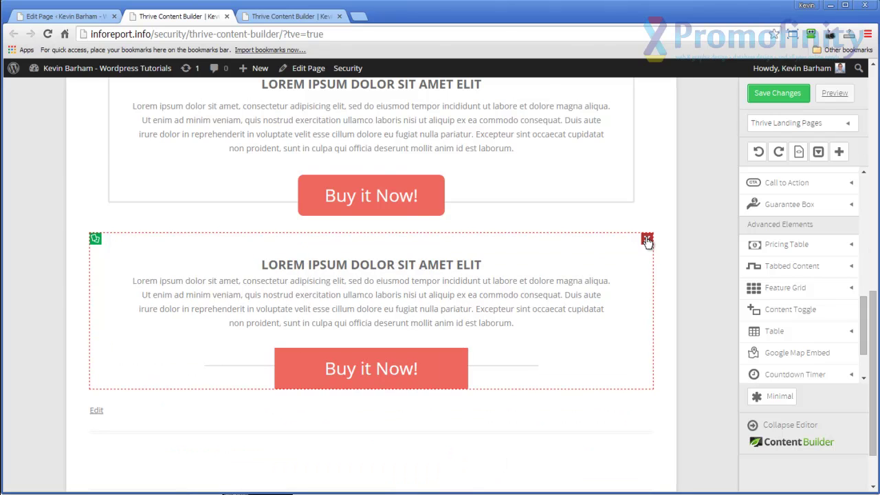
pyautogui.click(647, 239)
pyautogui.scroll(2, 609, 361)
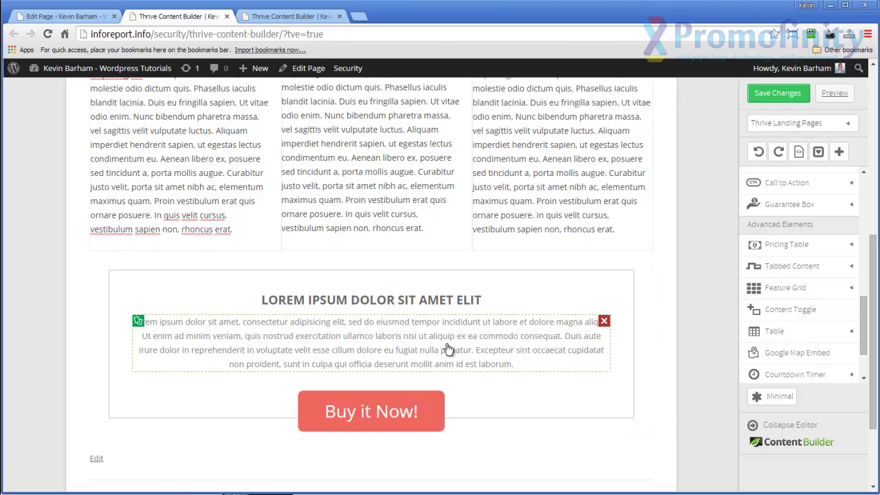
# Replace the call-to-action box's heading with "CONTACT US NOW".
pyautogui.click(306, 307)
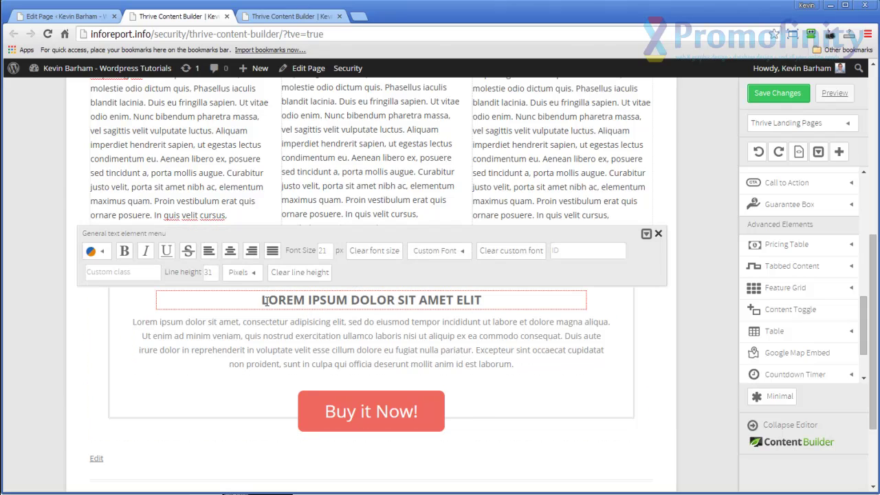
pyautogui.moveTo(264, 302); pyautogui.dragTo(490, 308)
pyautogui.write('C')
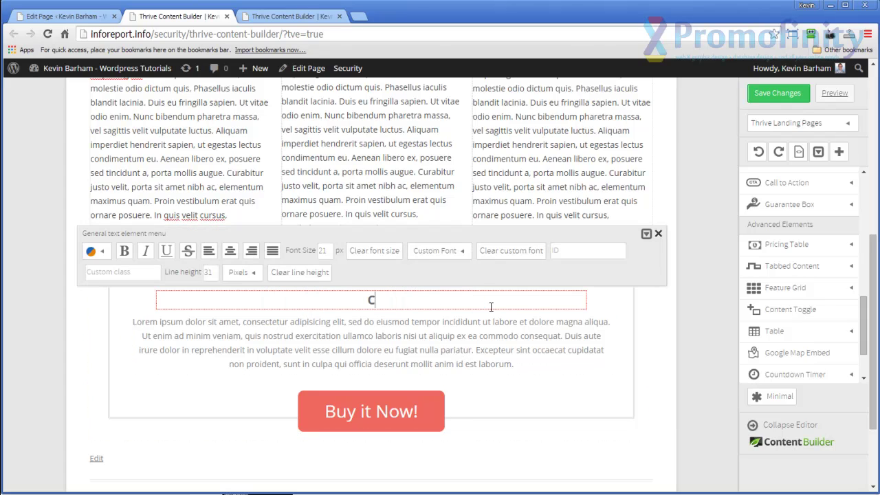
pyautogui.write('ONTACT US NOW')
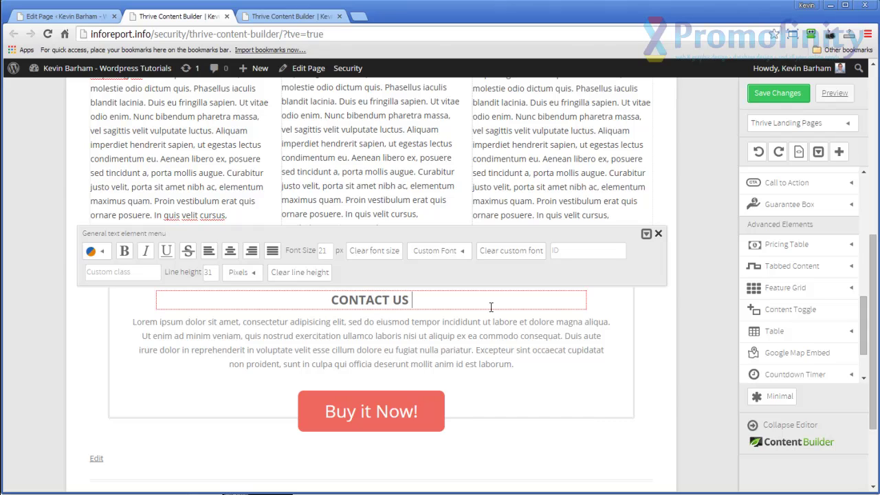
pyautogui.click(504, 354)
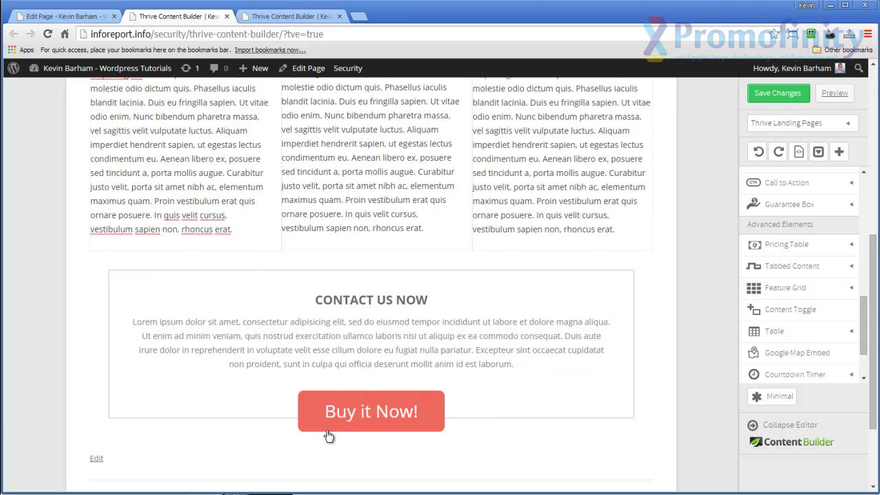
# Try the purple default color on the call-to-action button, and set it to black instead.
pyautogui.click(367, 401)
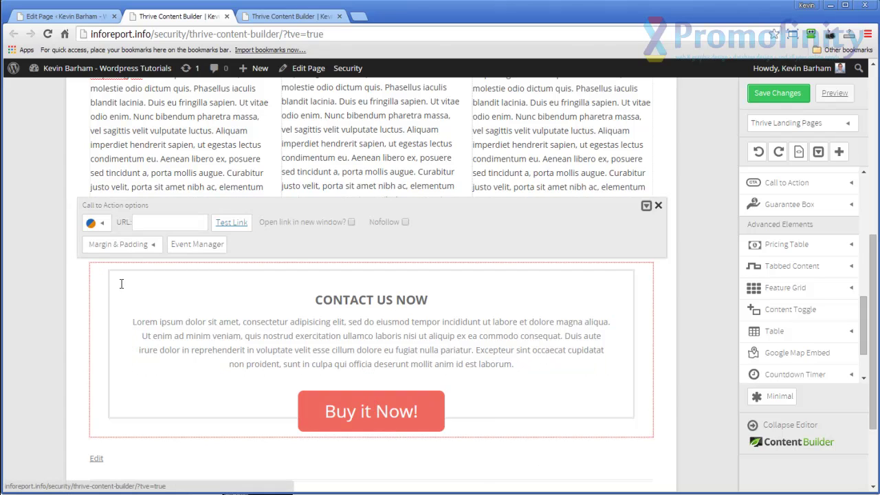
pyautogui.click(93, 224)
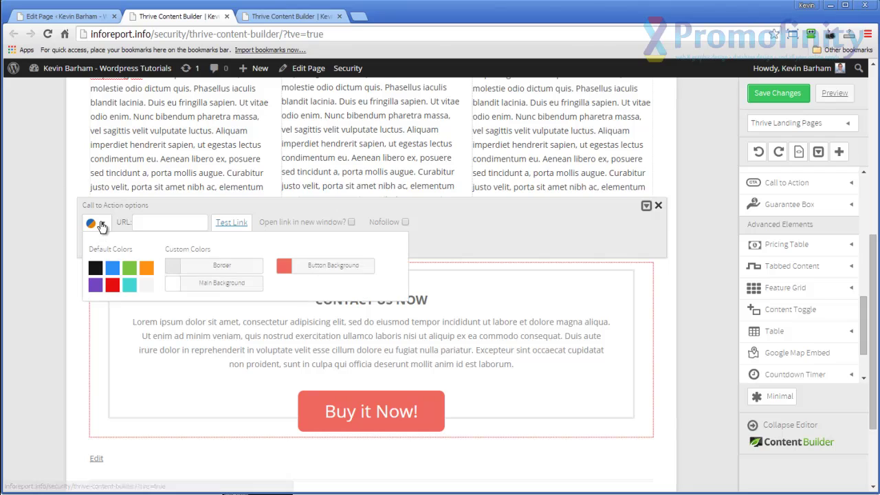
pyautogui.click(96, 284)
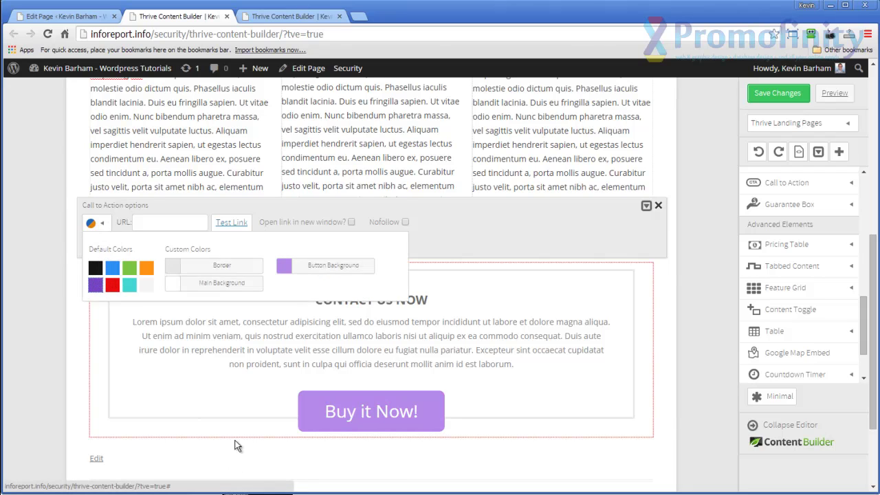
pyautogui.click(96, 268)
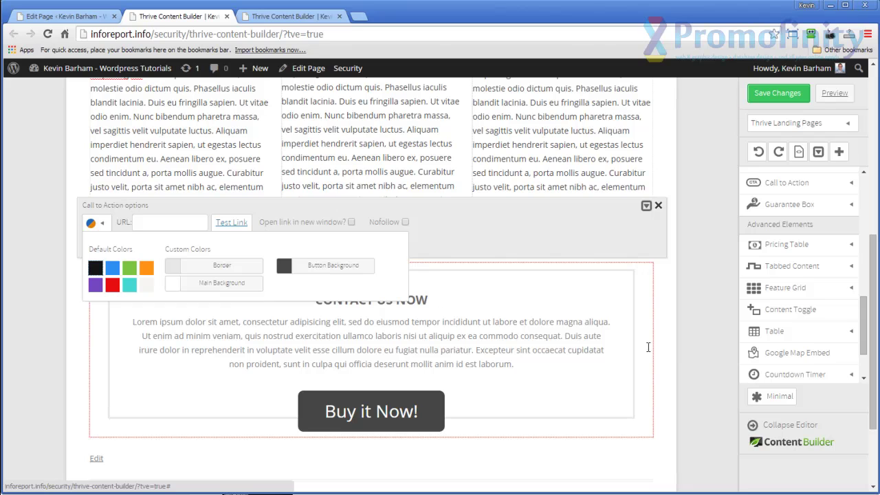
pyautogui.click(702, 361)
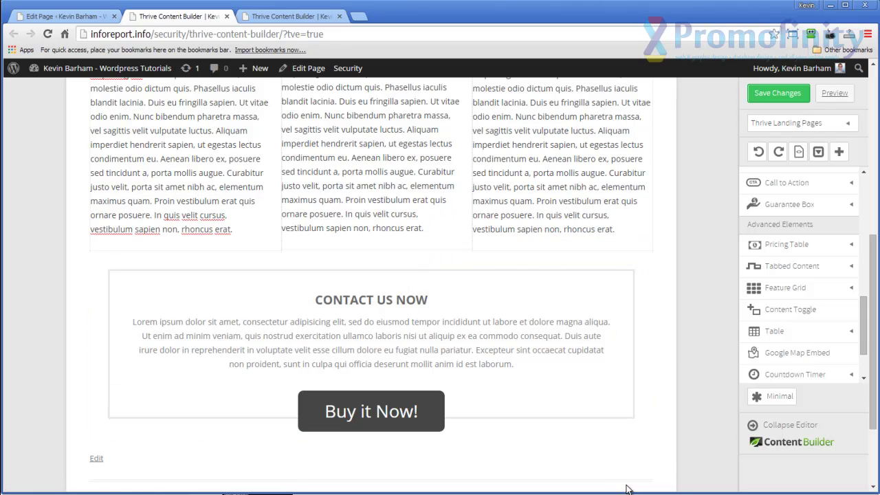
# Replace the call-to-action button's label with "Contact Us Now!".
pyautogui.click(393, 412)
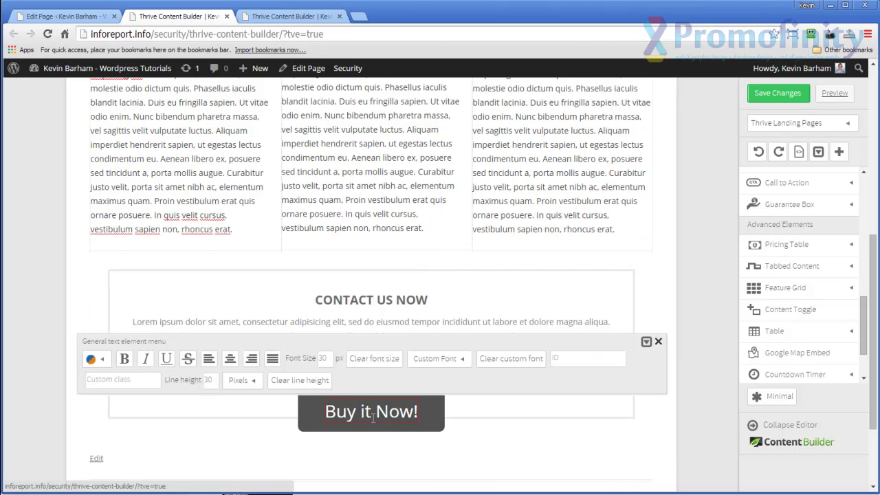
pyautogui.moveTo(335, 412); pyautogui.dragTo(416, 412)
pyautogui.write('C')
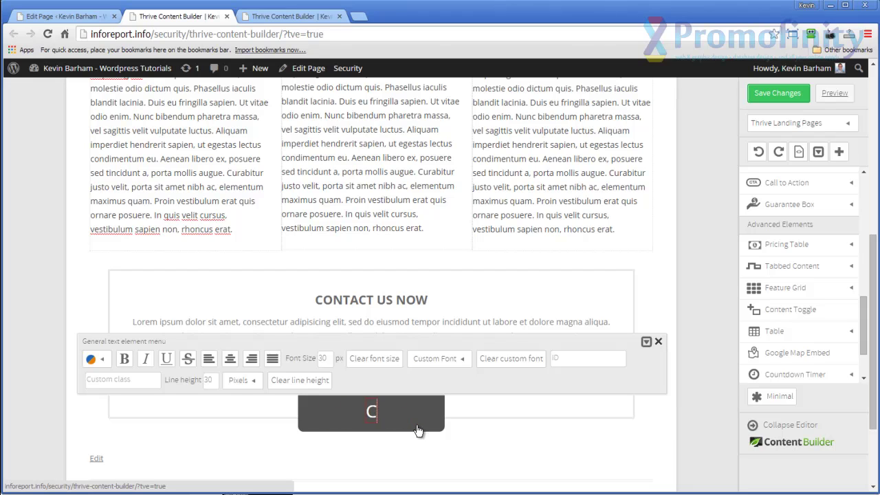
pyautogui.write('ontact Us Now!')
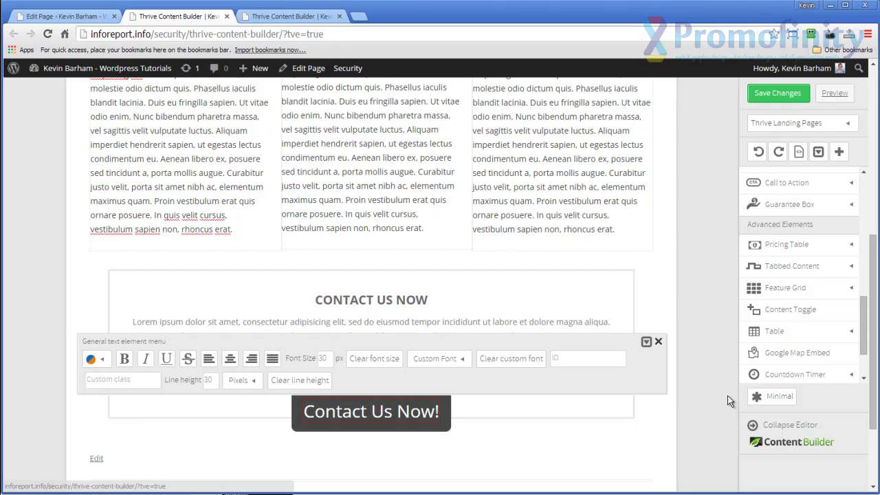
pyautogui.click(650, 451)
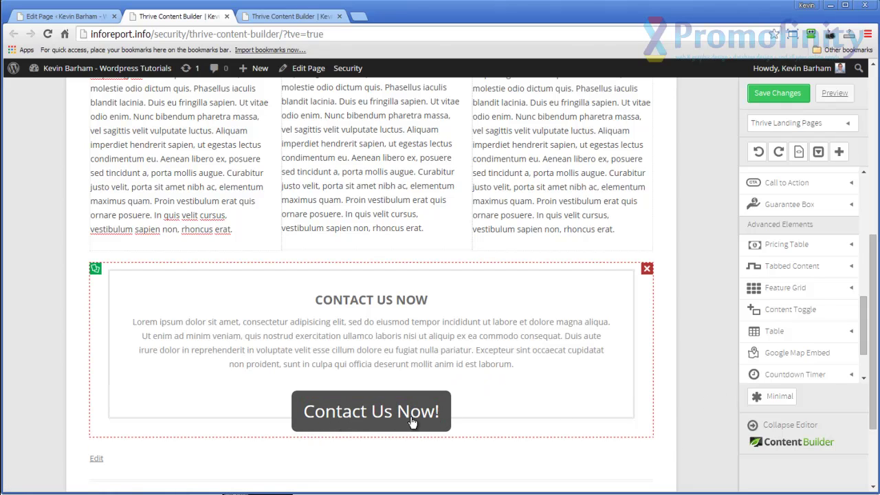
# Add a new event to the call-to-action button with the Click trigger and the Open Thrive Lightbox action.
pyautogui.click(367, 415)
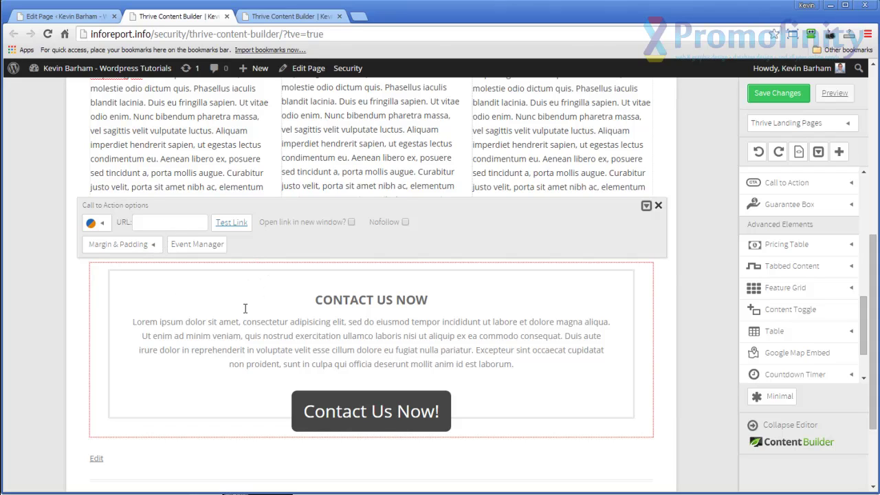
pyautogui.click(197, 246)
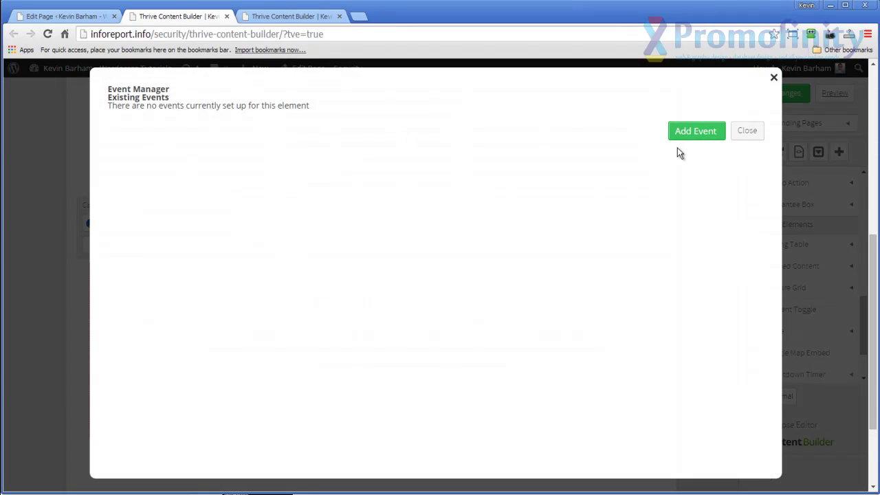
pyautogui.click(677, 136)
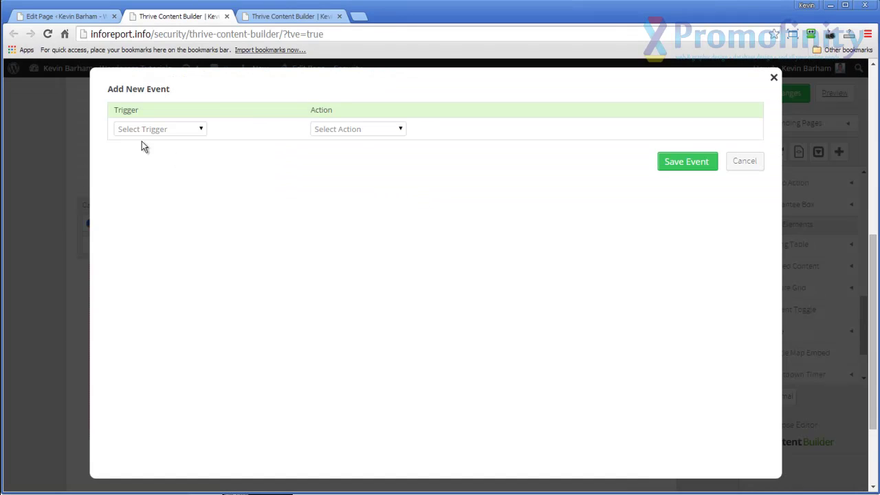
pyautogui.click(159, 128)
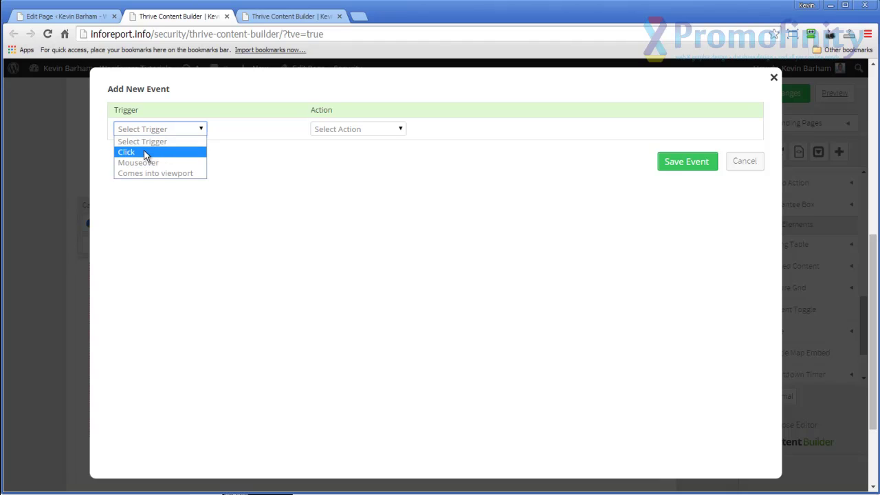
pyautogui.click(143, 151)
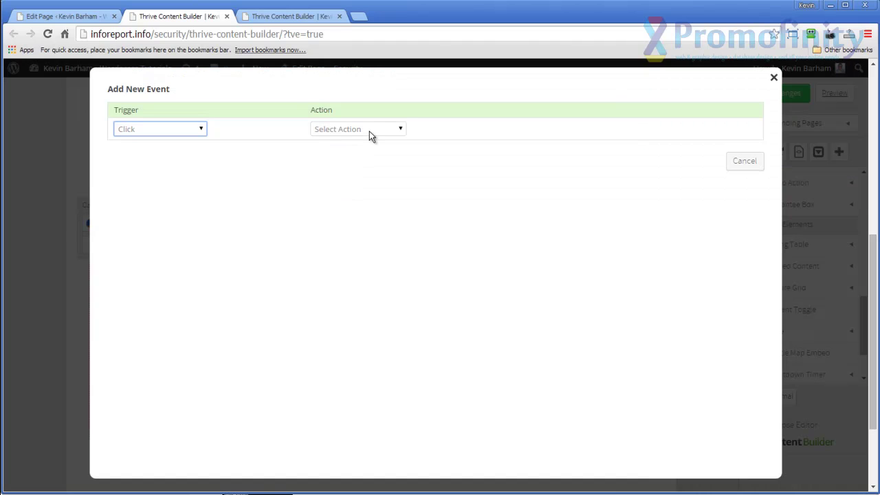
pyautogui.click(369, 131)
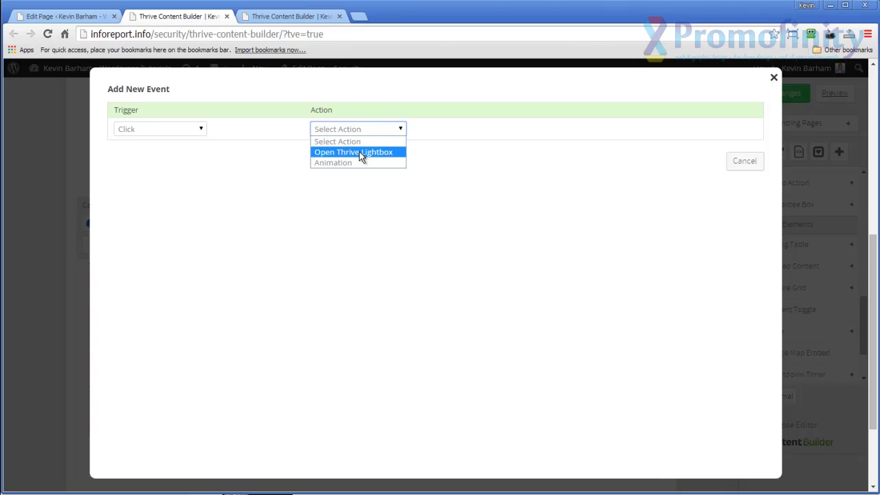
pyautogui.click(360, 152)
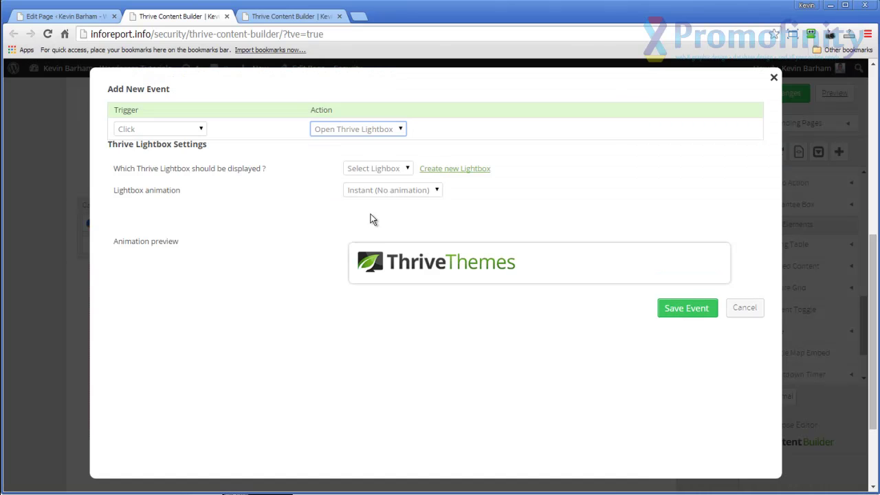
# Choose the "tcb ebook" lightbox with the Slide in from Top animation, save the event, and save the page changes.
pyautogui.click(380, 172)
pyautogui.click(386, 175)
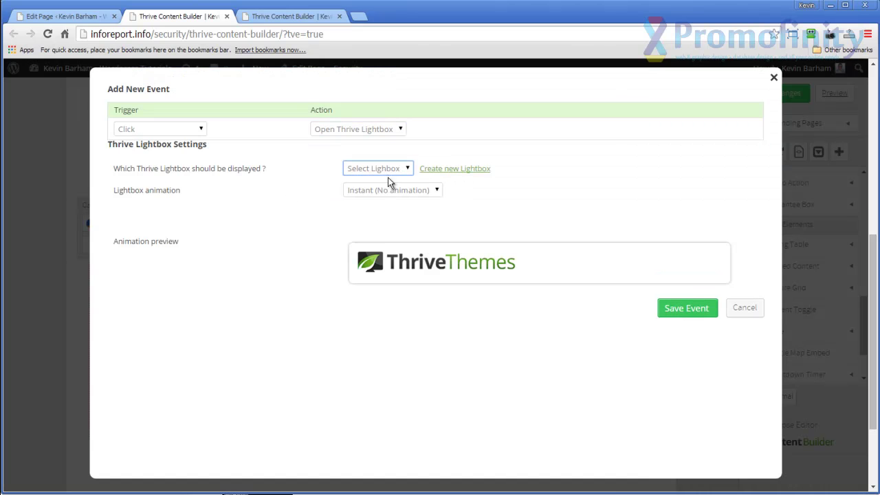
pyautogui.click(386, 169)
pyautogui.click(367, 191)
pyautogui.click(384, 192)
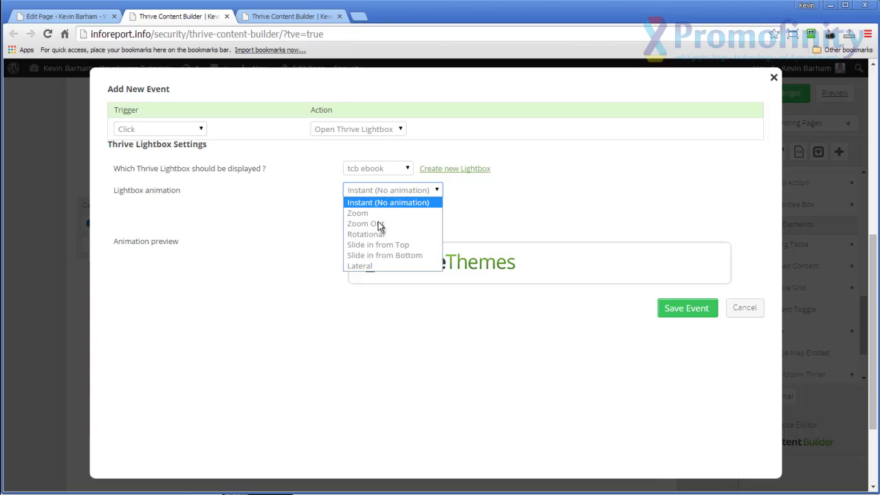
pyautogui.click(408, 245)
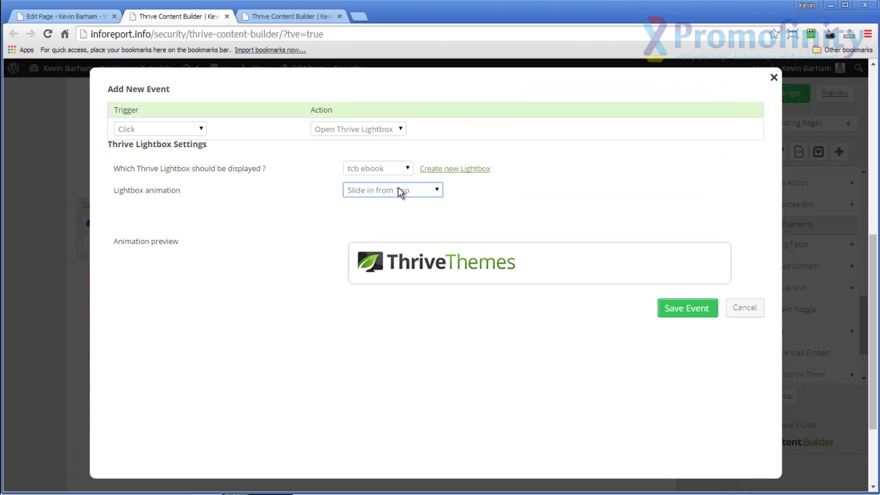
pyautogui.click(691, 310)
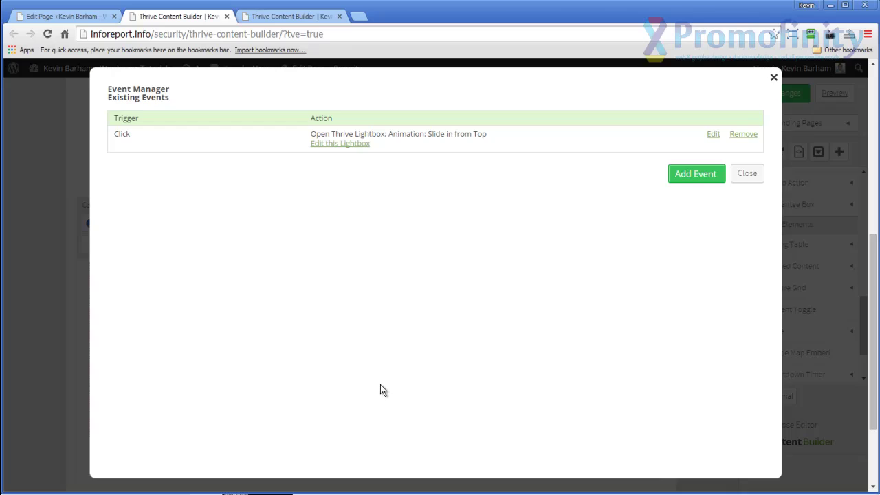
pyautogui.click(748, 173)
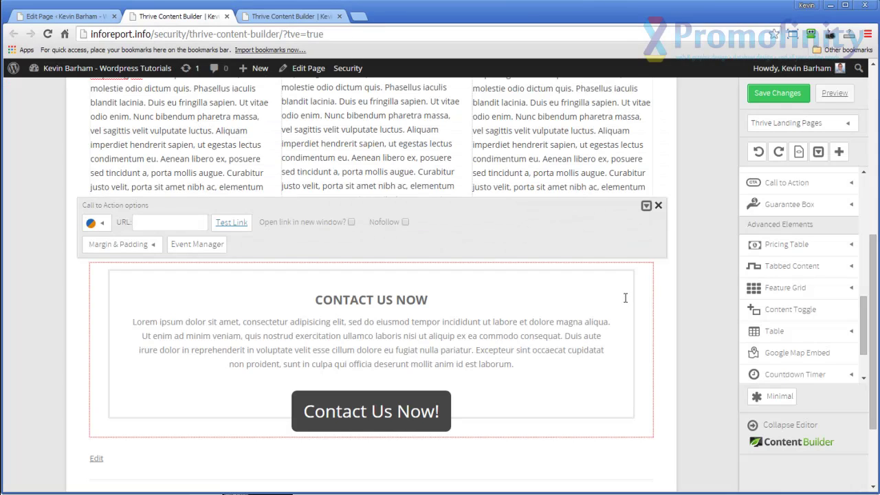
pyautogui.click(777, 92)
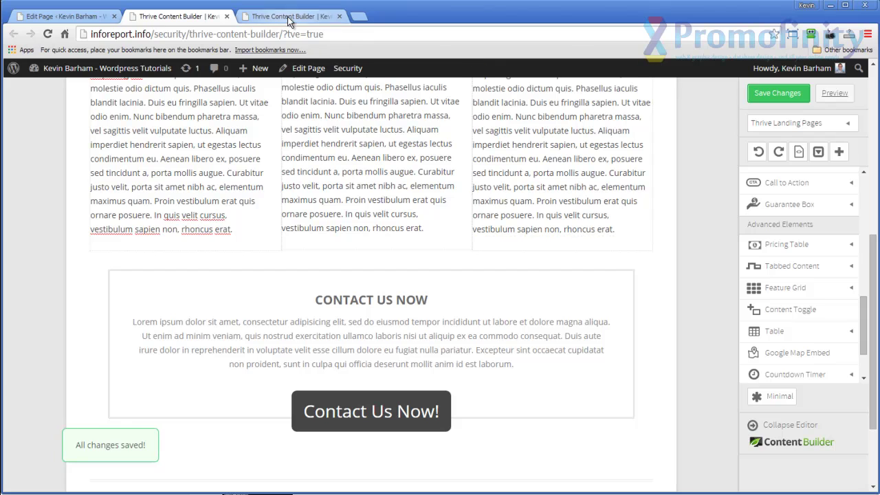
# Reload the published page and test the lightbox of the "Contact Us Now!" button, closing it when done.
pyautogui.click(288, 19)
pyautogui.click(48, 33)
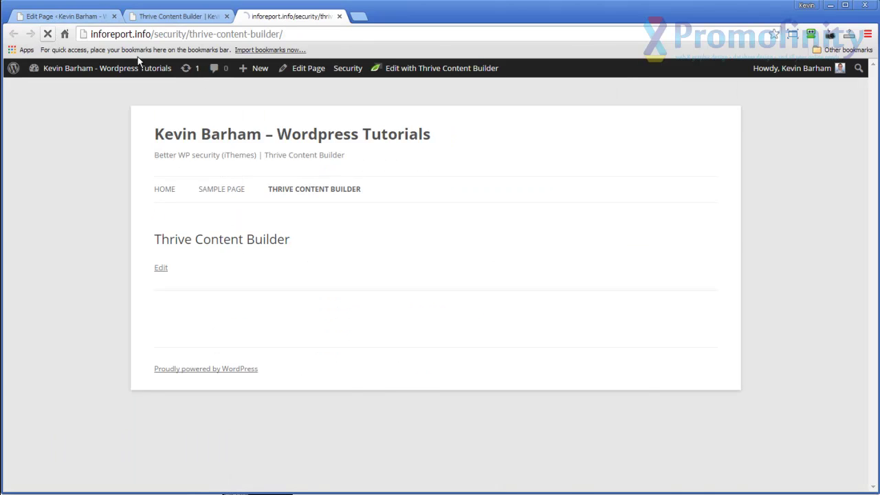
pyautogui.scroll(-1, 578, 297)
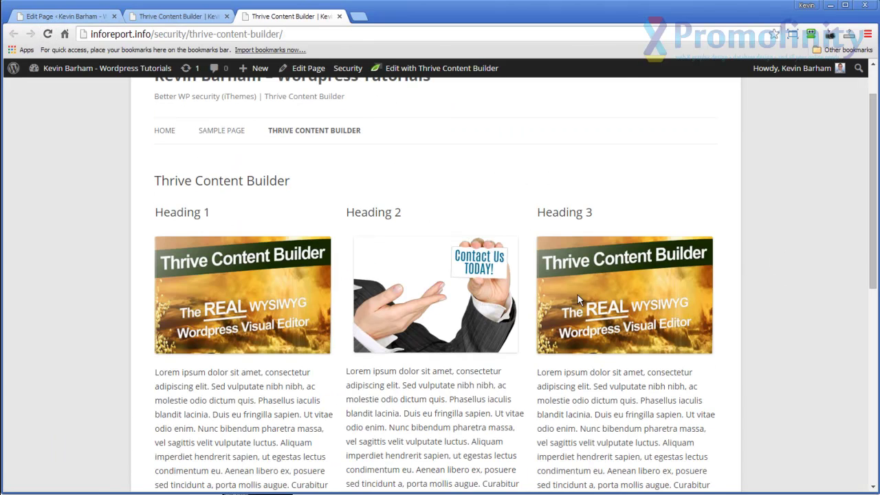
pyautogui.scroll(-5, 642, 292)
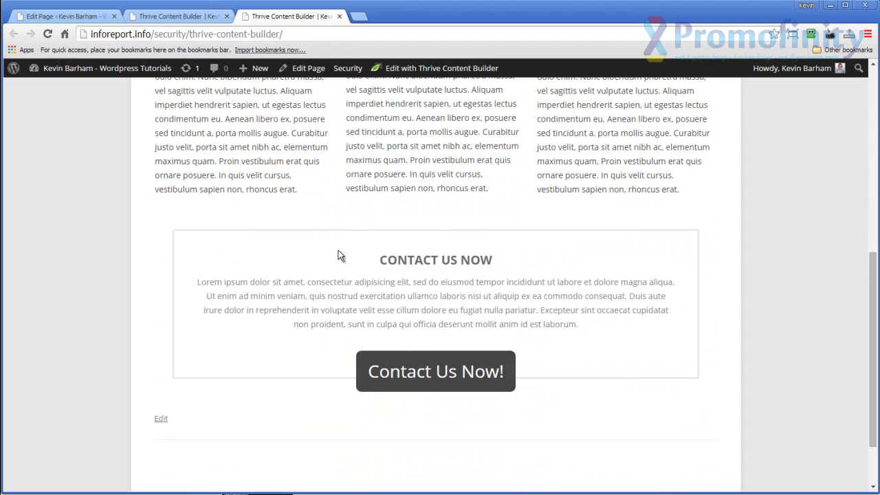
pyautogui.click(445, 374)
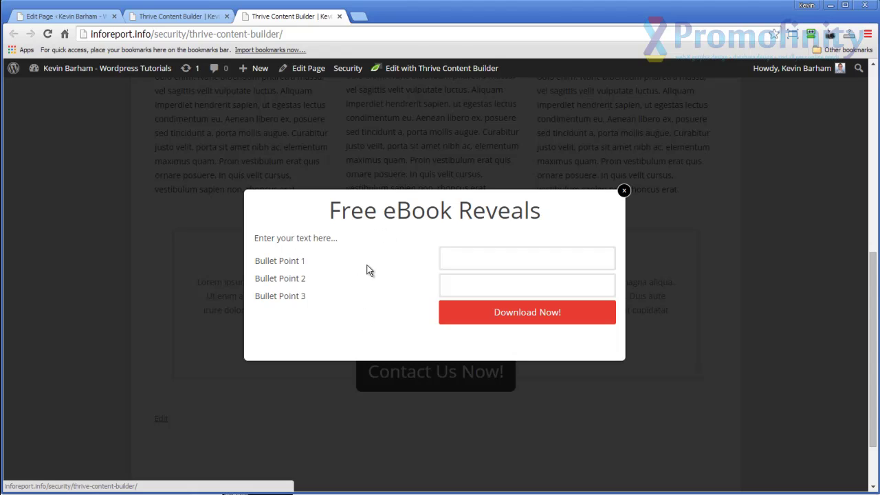
pyautogui.click(622, 191)
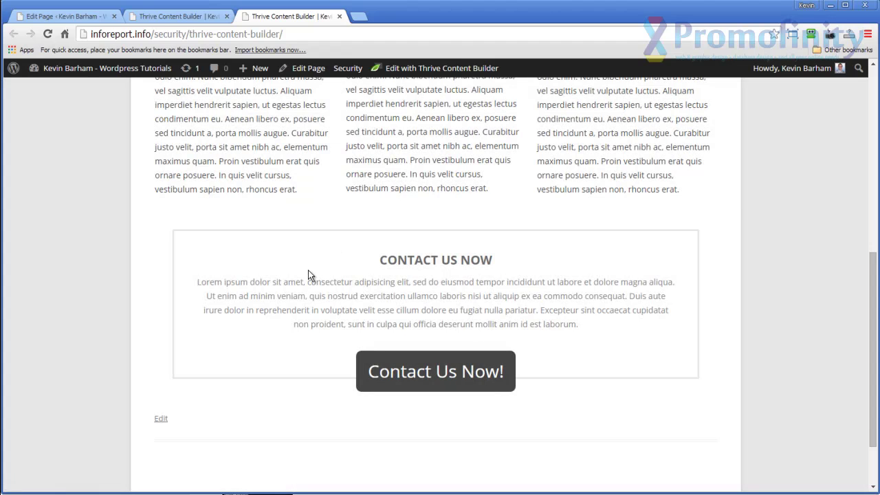
# Open the "tcb ebook" lightbox from the Thrive Lightboxes list for editing with Thrive Content Builder.
pyautogui.click(173, 21)
pyautogui.click(78, 16)
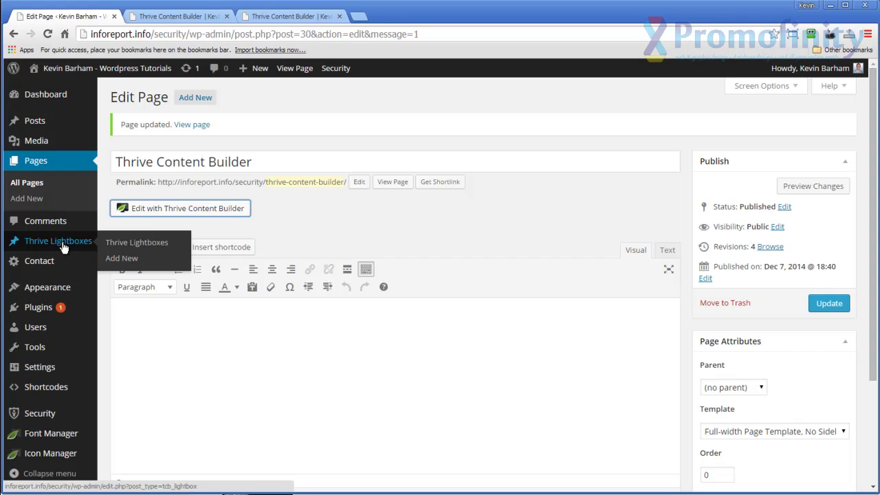
pyautogui.click(114, 241)
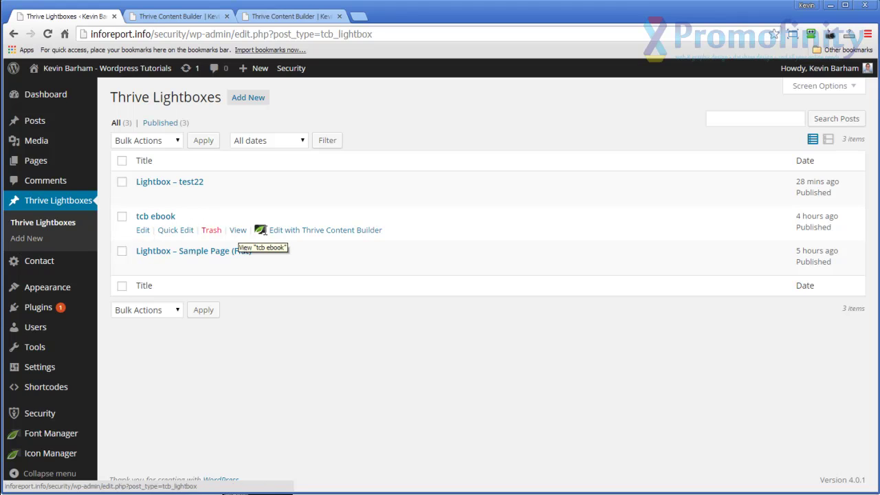
pyautogui.click(293, 234)
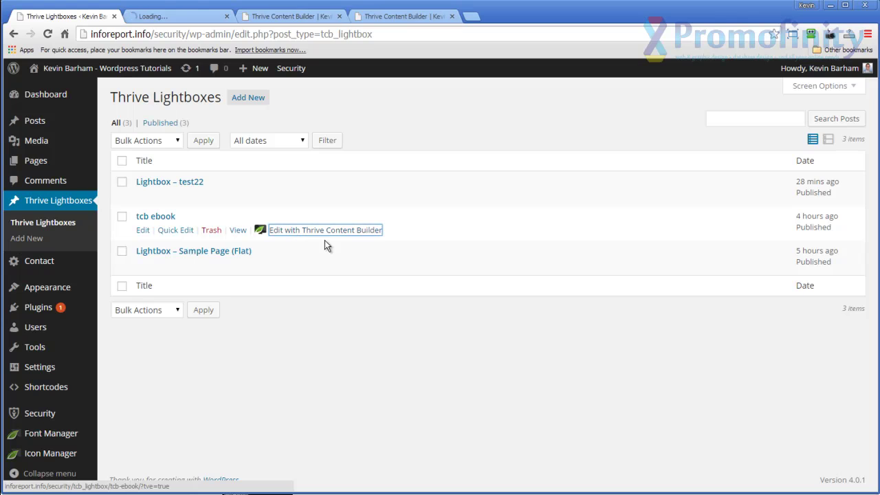
pyautogui.click(170, 20)
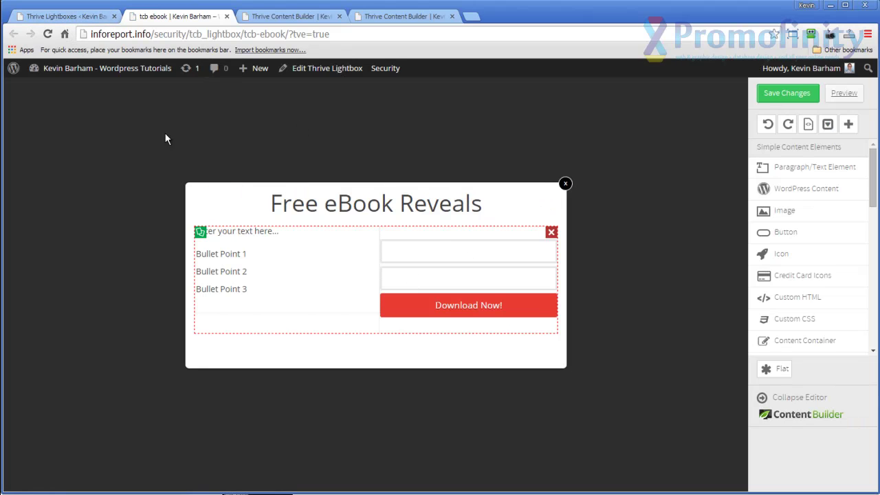
# Copy the shortcode of "Contact form 1" from the WordPress contact forms list.
pyautogui.click(53, 15)
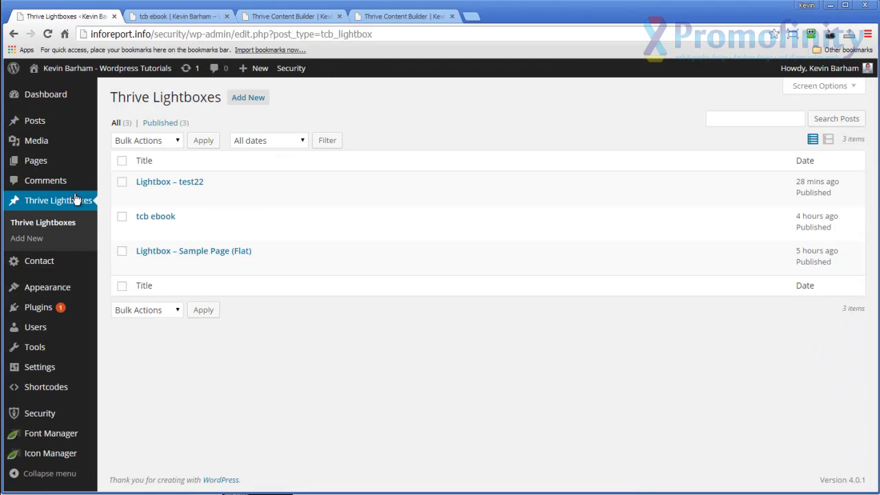
pyautogui.click(38, 266)
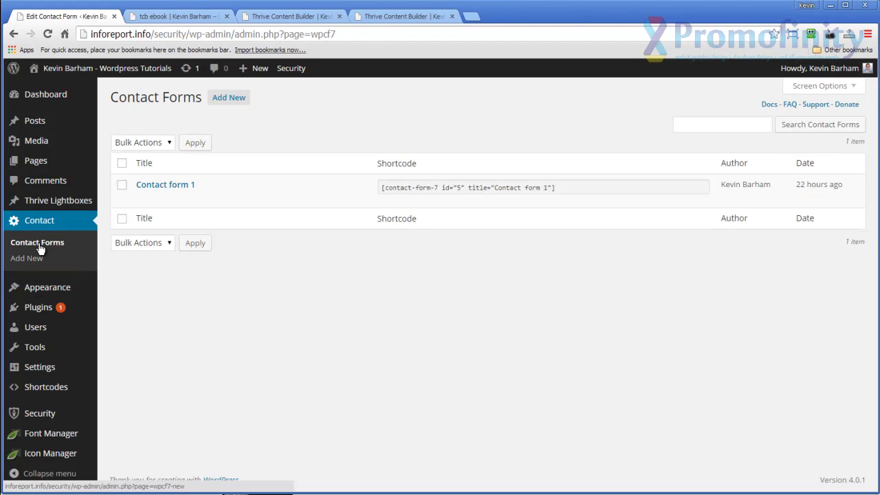
pyautogui.click(560, 189)
pyautogui.hotkey('ctrl', 'c')
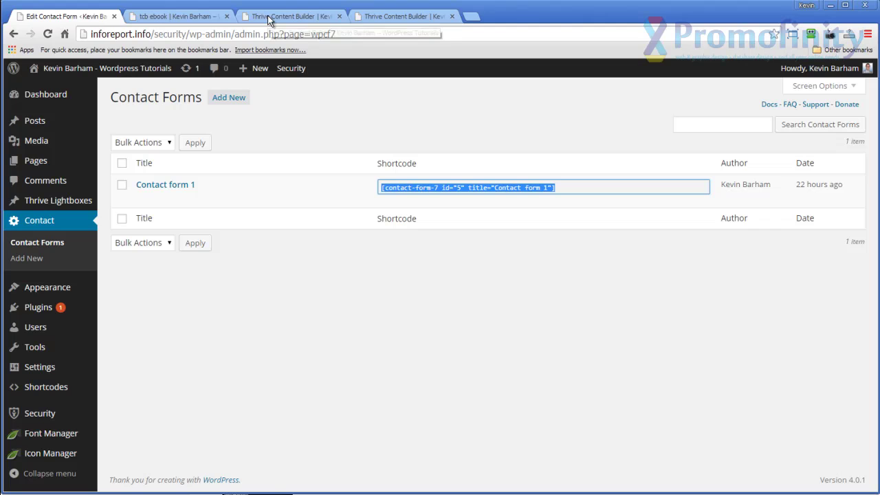
# Replace the lightbox's opt-in form with a WordPress Content element containing [contact-form-7 id="5" title="Contact form 1"], and save the lightbox.
pyautogui.click(182, 18)
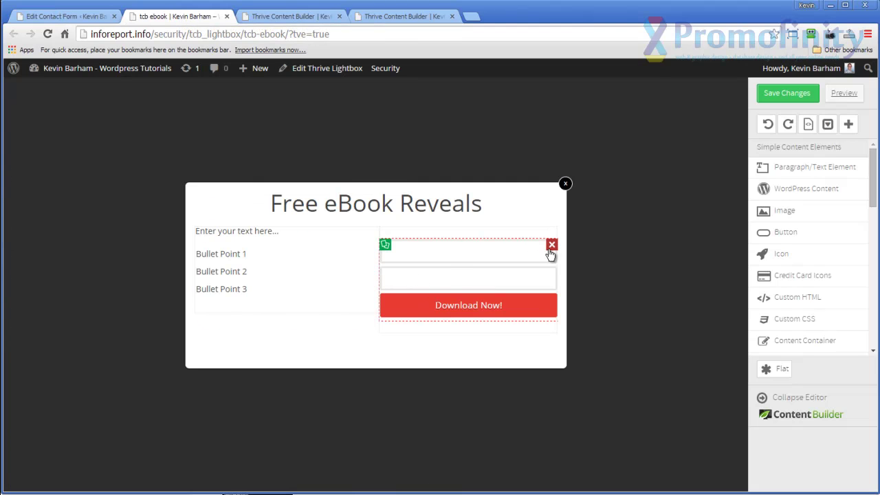
pyautogui.click(552, 245)
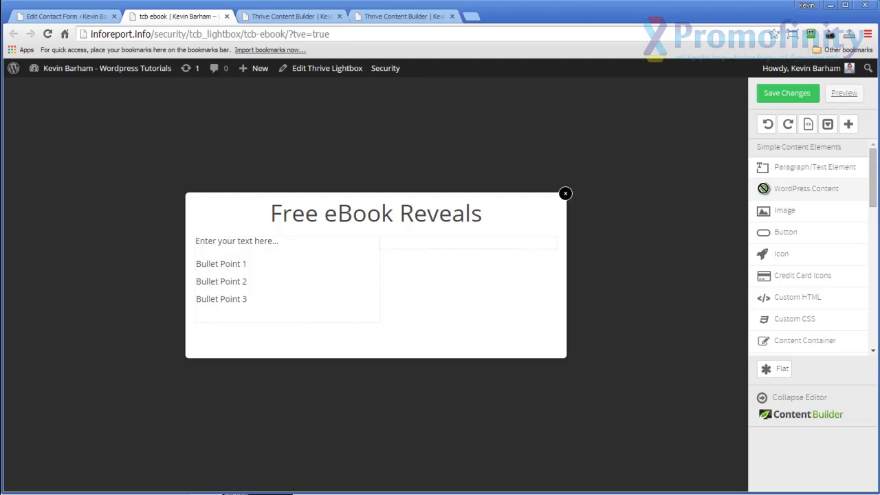
pyautogui.moveTo(809, 189); pyautogui.dragTo(425, 243)
pyautogui.click(472, 268)
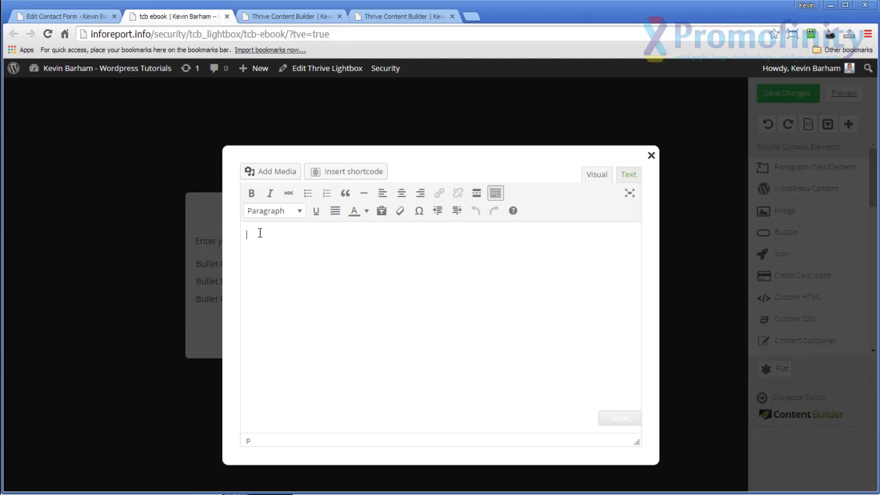
pyautogui.hotkey('ctrl', 'v')
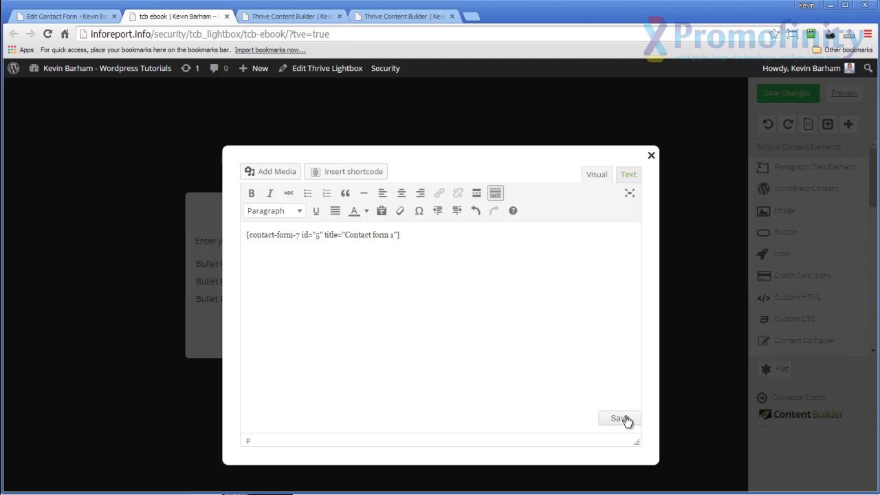
pyautogui.click(625, 419)
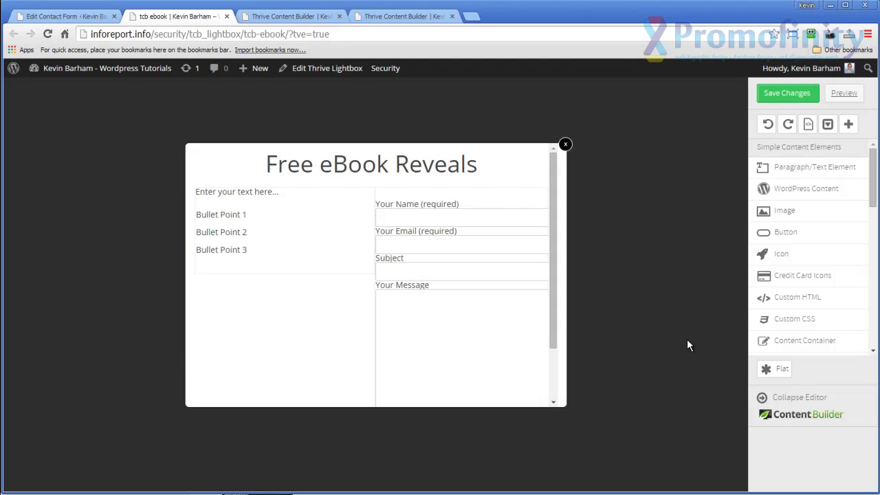
pyautogui.scroll(-2, 353, 324)
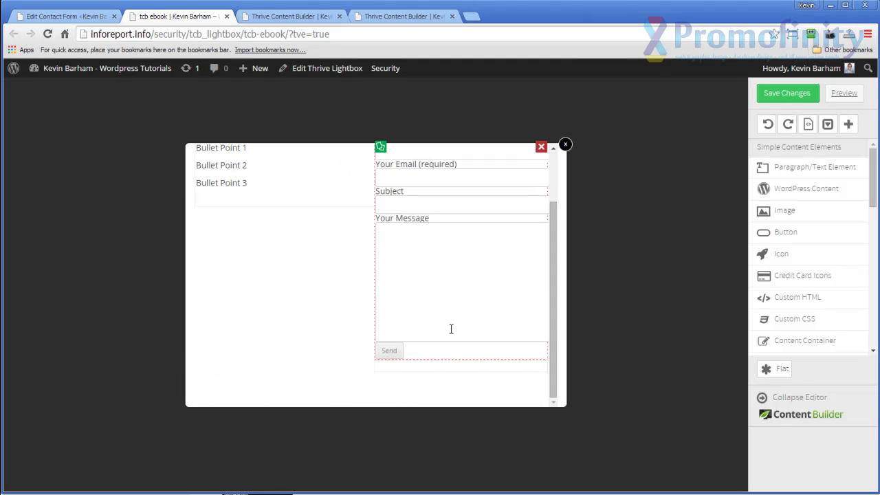
pyautogui.scroll(2, 452, 328)
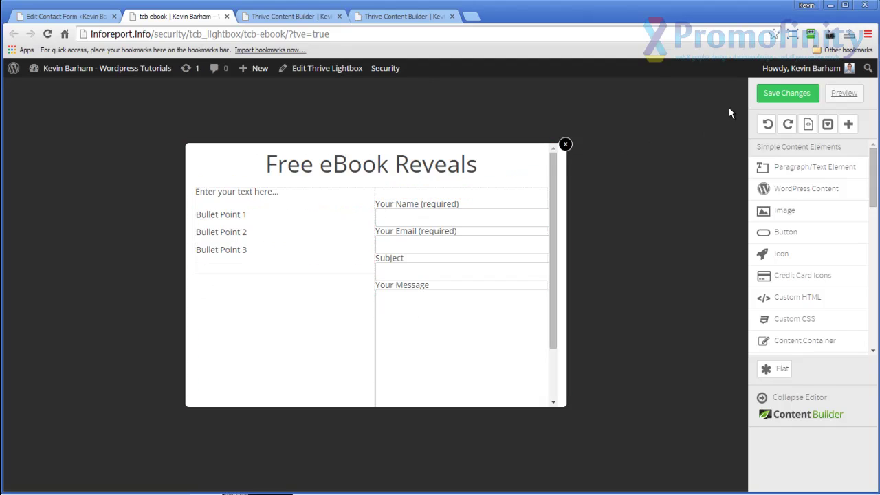
pyautogui.click(775, 96)
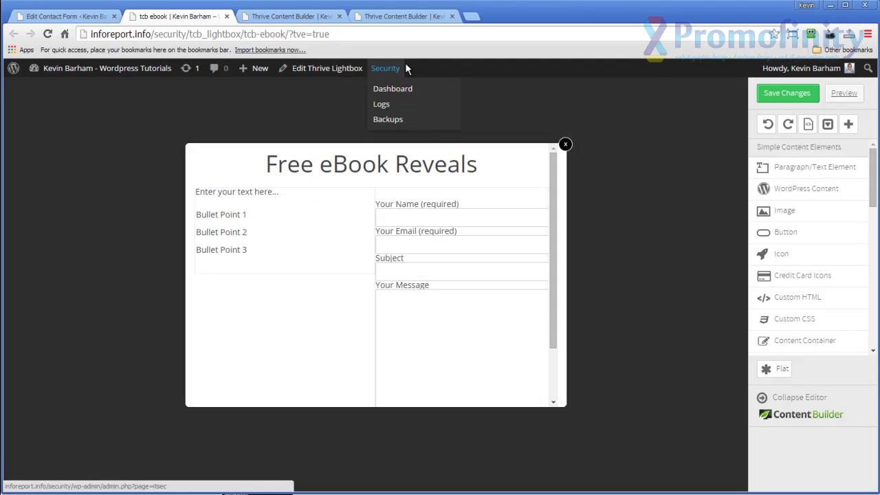
# Reload the published page and open the "Contact Us Now!" lightbox to check the embedded contact form.
pyautogui.click(403, 16)
pyautogui.click(53, 37)
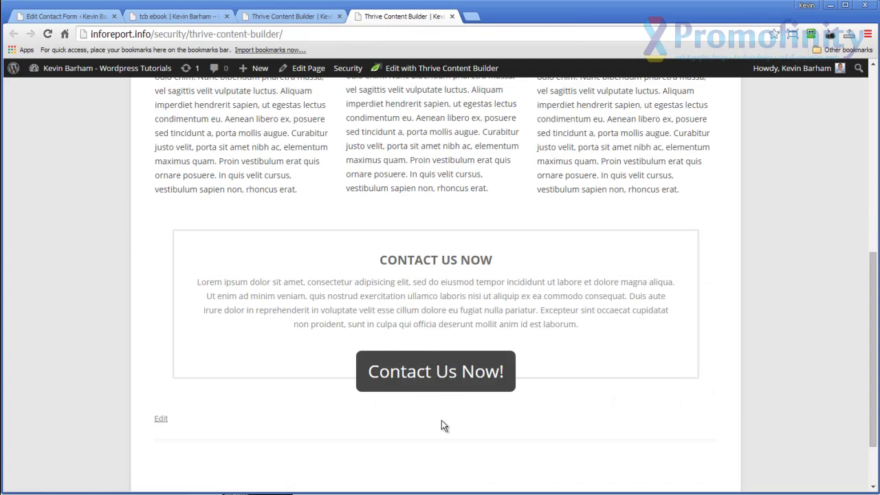
pyautogui.click(434, 375)
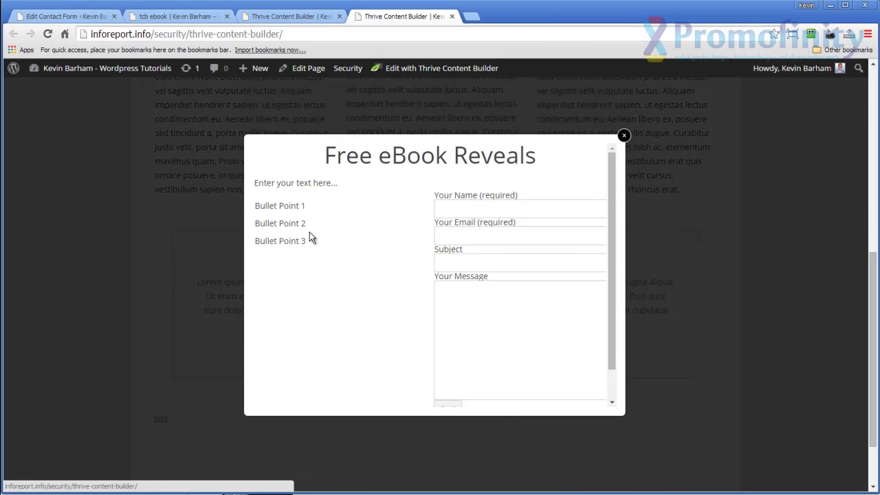
# Review the full contact form in the lightbox down to its Send button, and close the lightbox.
pyautogui.moveTo(612, 289); pyautogui.dragTo(621, 330)
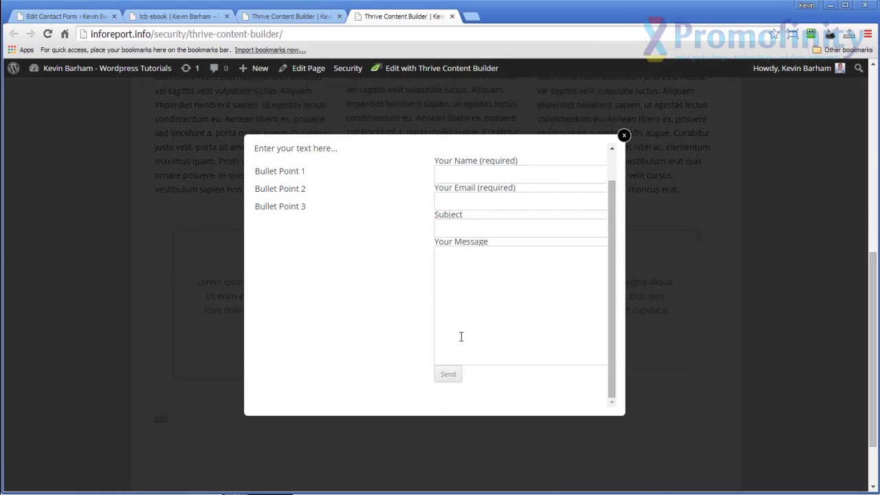
pyautogui.click(623, 135)
pyautogui.scroll(3, 626, 360)
pyautogui.scroll(1, 626, 360)
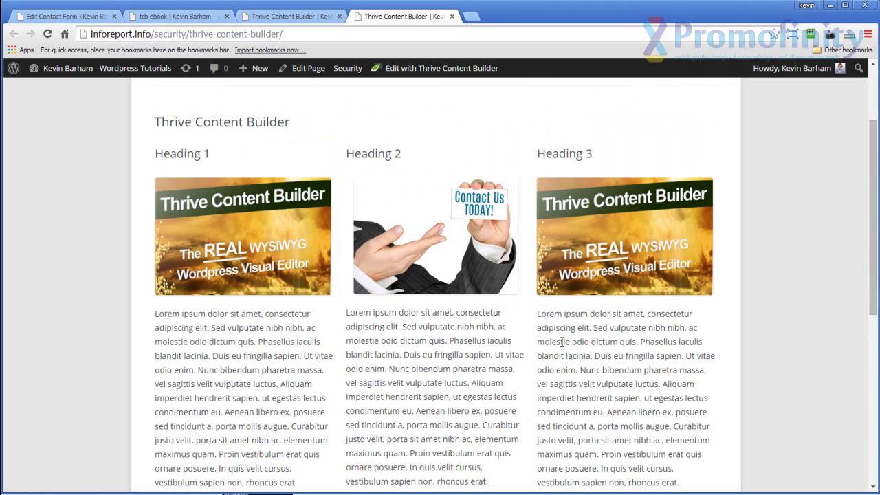
# Close the published page and the "tcb ebook" lightbox editor, leaving the page editor open.
pyautogui.click(451, 16)
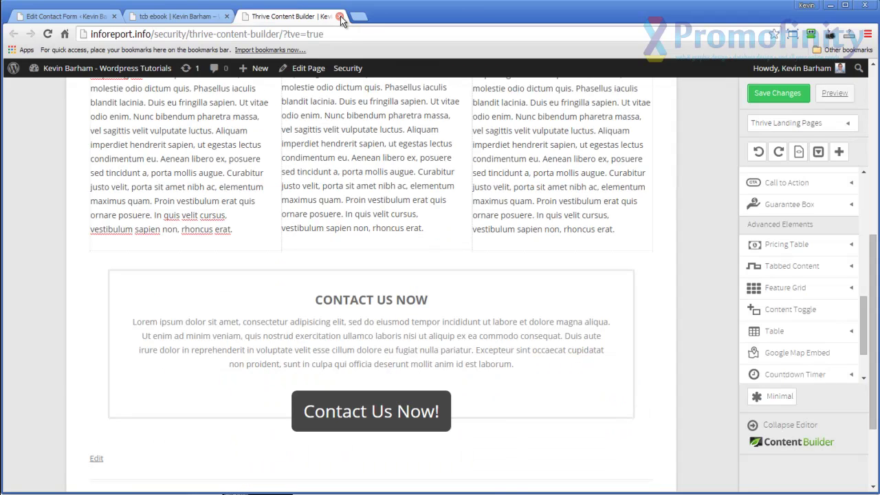
pyautogui.click(221, 19)
pyautogui.click(228, 16)
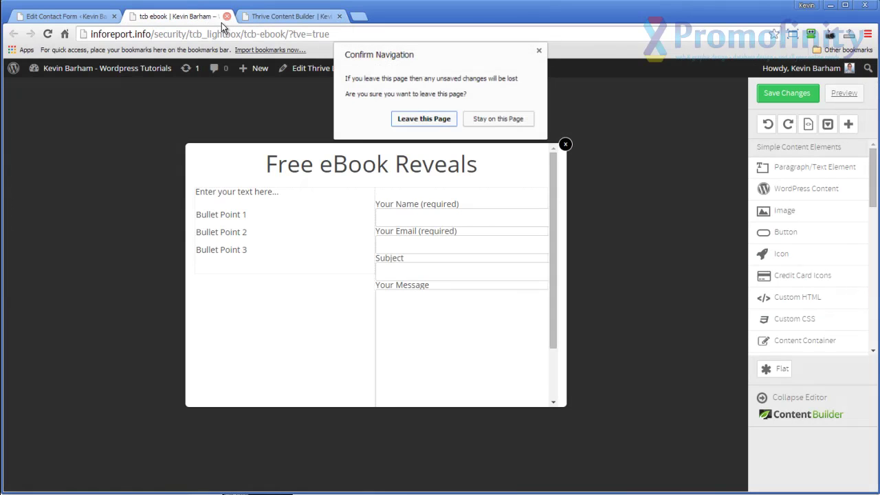
pyautogui.click(424, 118)
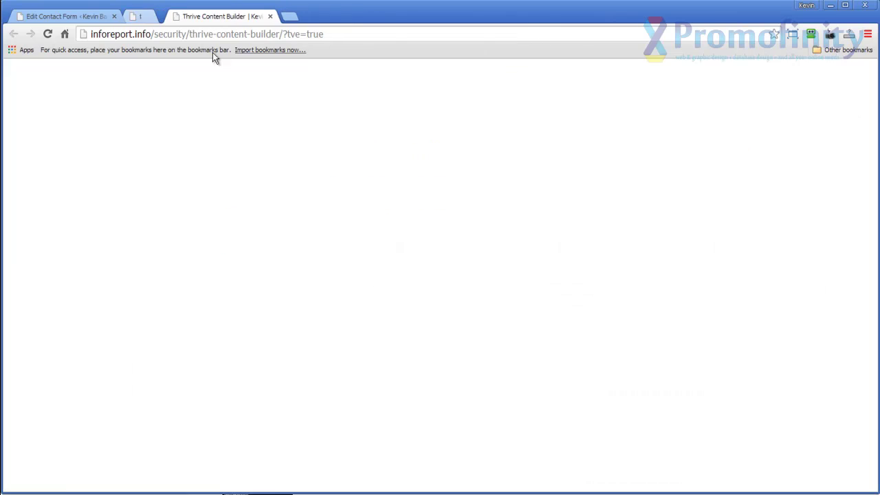
# Add a Style 1 divider below the "Contact Us Now!" call-to-action box.
pyautogui.scroll(4, 711, 349)
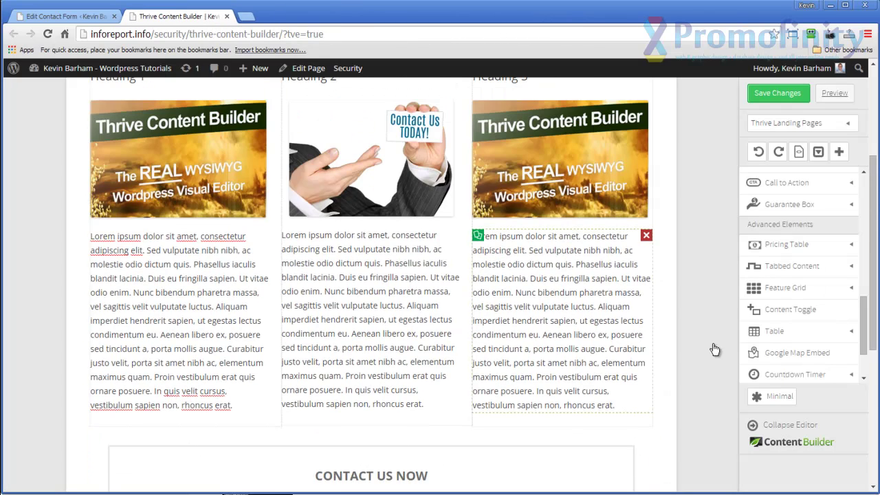
pyautogui.scroll(-3, 695, 340)
pyautogui.scroll(-2, 686, 332)
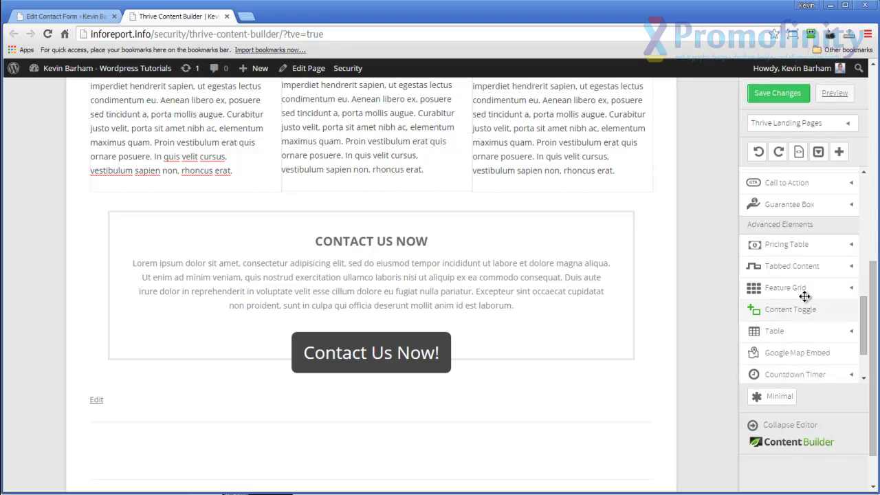
pyautogui.scroll(1, 797, 295)
pyautogui.scroll(1, 814, 282)
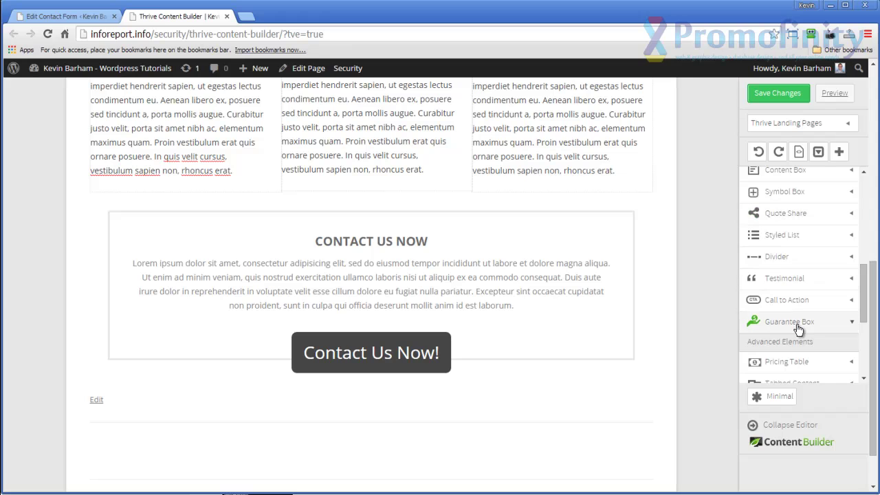
pyautogui.scroll(1, 799, 322)
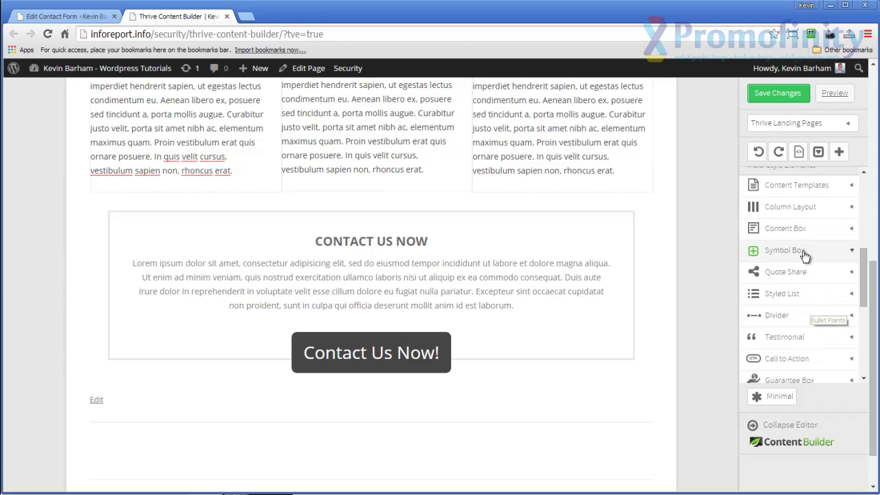
pyautogui.scroll(-1, 808, 296)
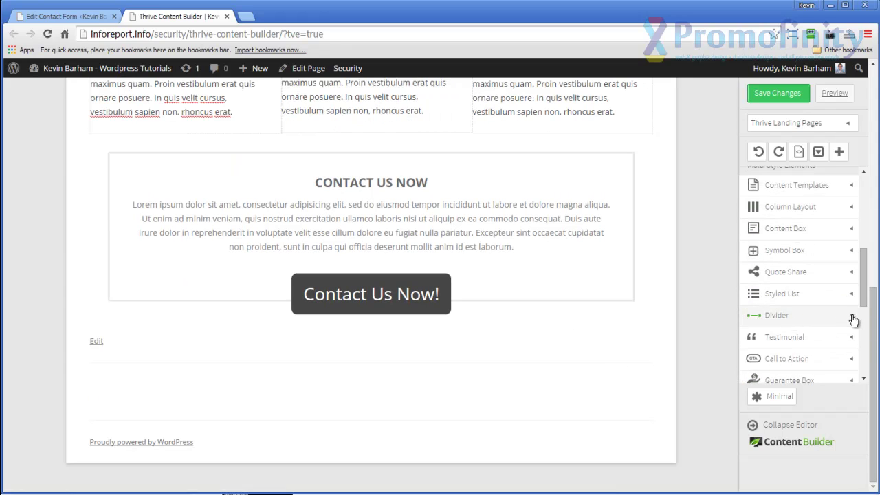
pyautogui.click(853, 317)
pyautogui.moveTo(777, 336); pyautogui.dragTo(371, 350)
# Add a Style 2 testimonial with picture below the divider.
pyautogui.scroll(-3, 798, 318)
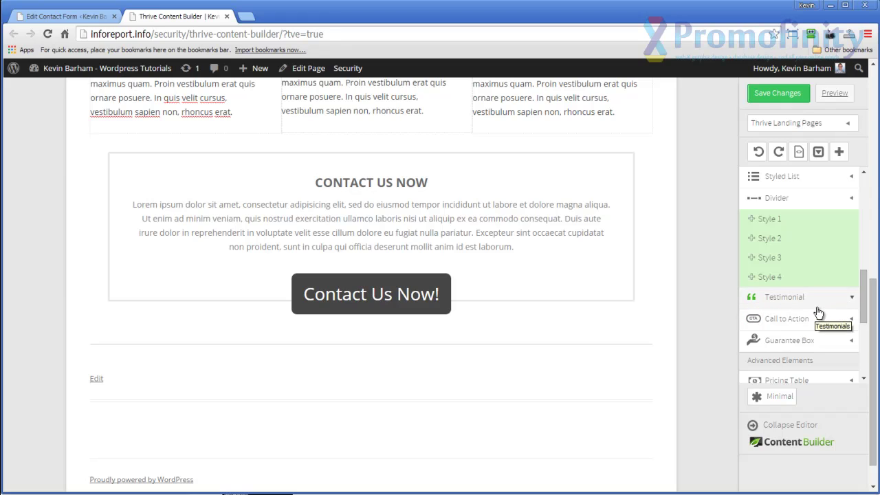
pyautogui.click(817, 309)
pyautogui.scroll(-2, 790, 268)
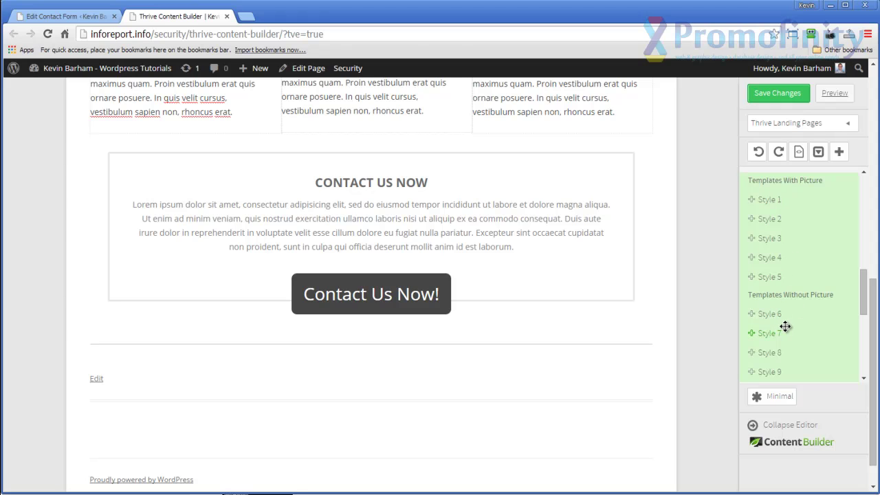
pyautogui.moveTo(765, 219); pyautogui.dragTo(387, 350)
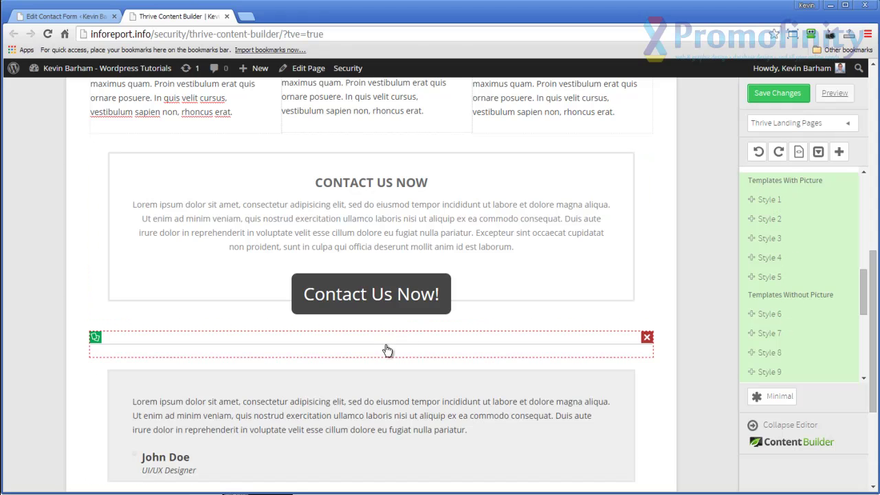
pyautogui.scroll(-2, 475, 383)
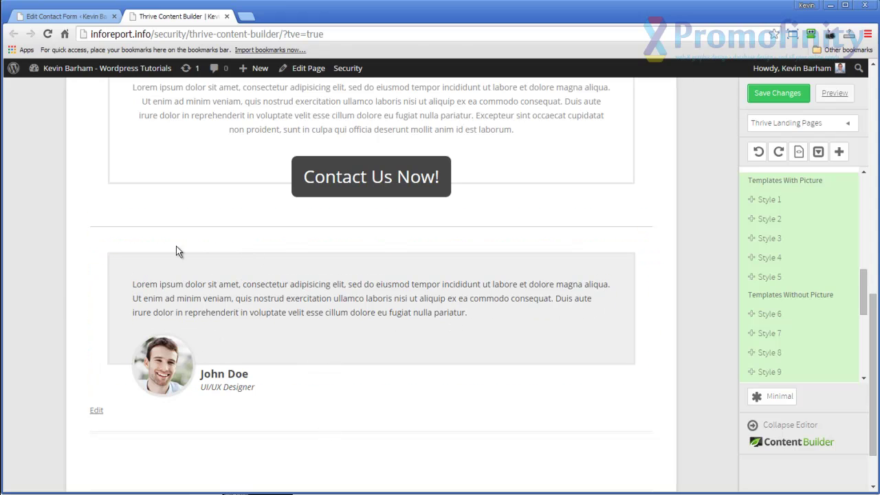
# Add a column layout with three 1/3 columns below the testimonial.
pyautogui.scroll(5, 833, 314)
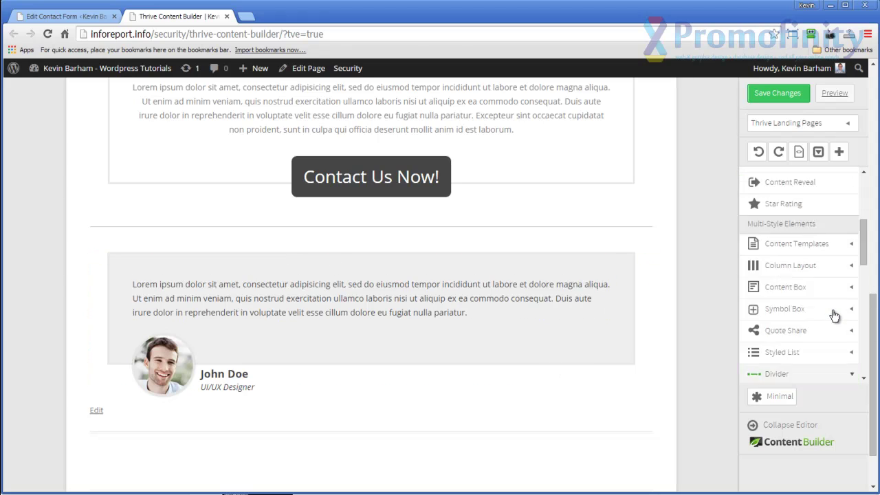
pyautogui.scroll(3, 832, 314)
pyautogui.scroll(-2, 833, 314)
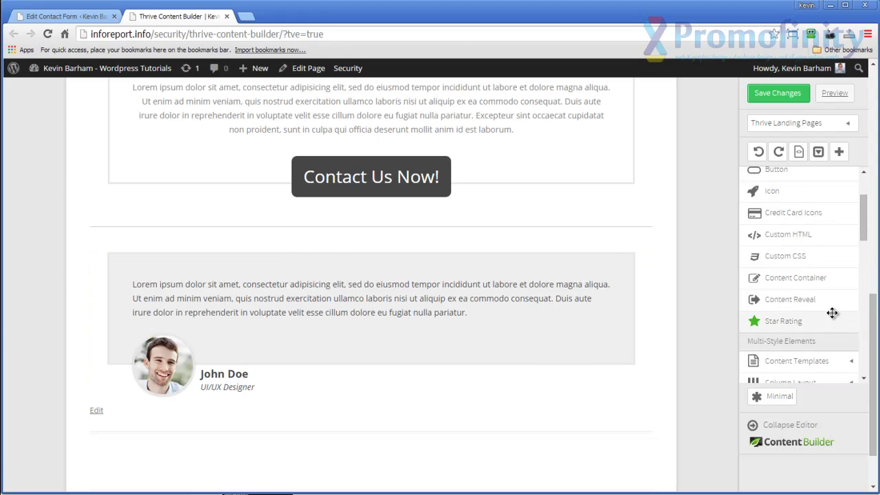
pyautogui.scroll(-1, 832, 313)
pyautogui.click(850, 326)
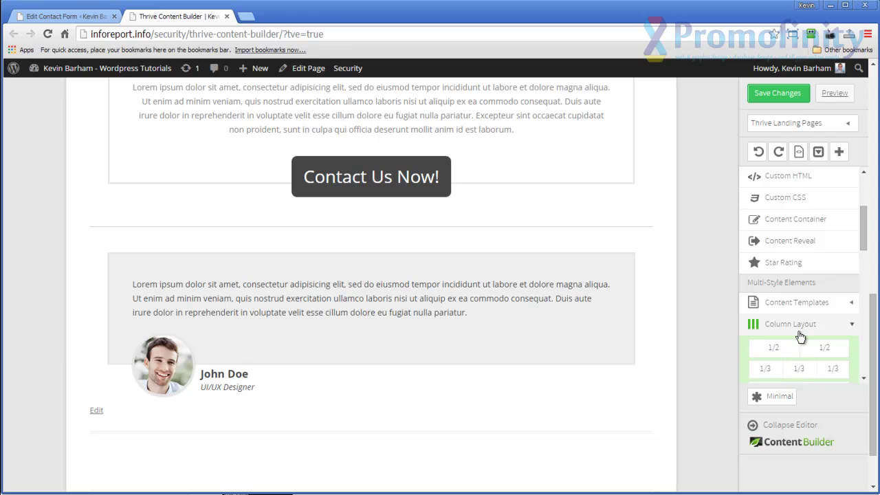
pyautogui.scroll(-1, 800, 332)
pyautogui.moveTo(768, 324); pyautogui.dragTo(304, 400)
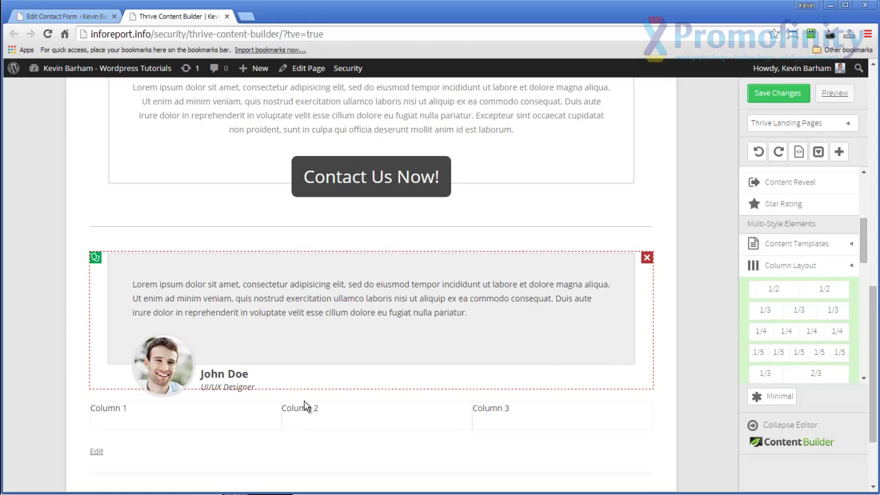
pyautogui.scroll(-1, 197, 251)
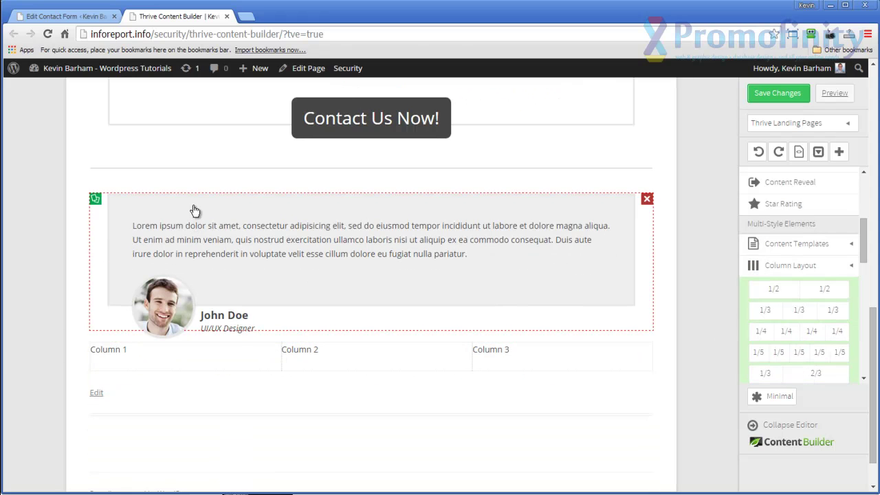
# Move the testimonial into the first column and delete the placeholder text from all three columns.
pyautogui.moveTo(195, 208); pyautogui.dragTo(129, 374)
pyautogui.scroll(-1, 289, 350)
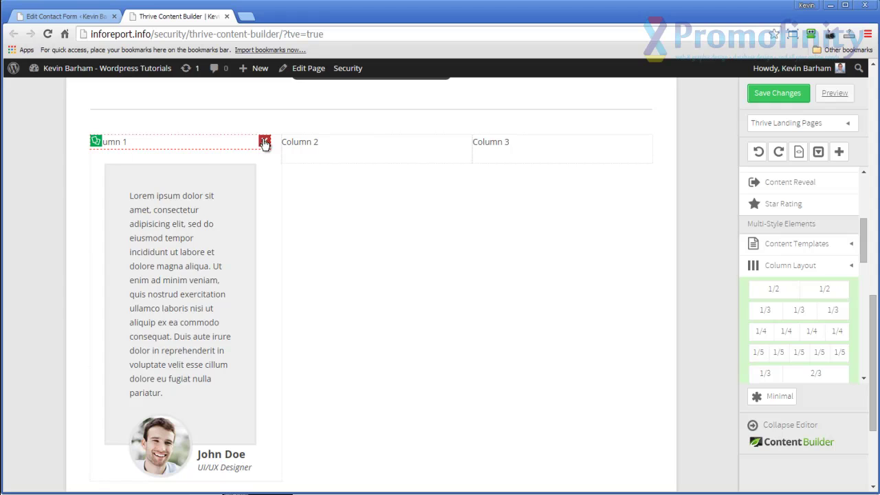
pyautogui.click(262, 142)
pyautogui.click(456, 143)
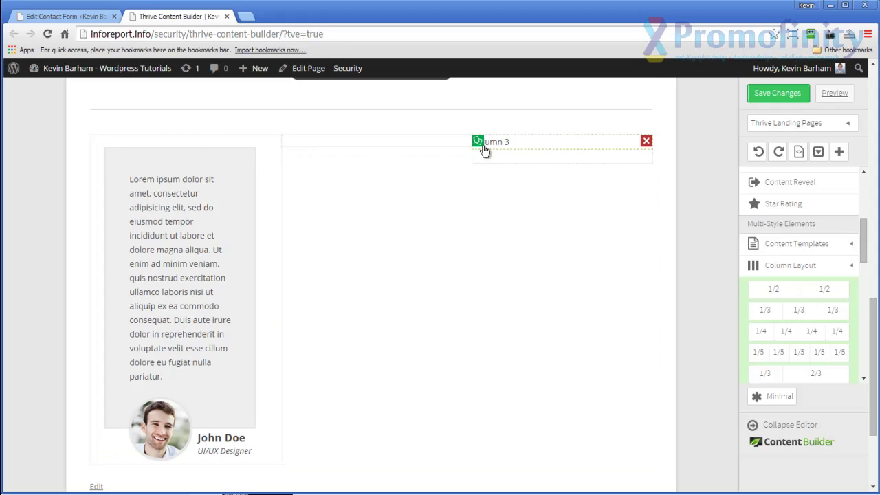
pyautogui.click(646, 141)
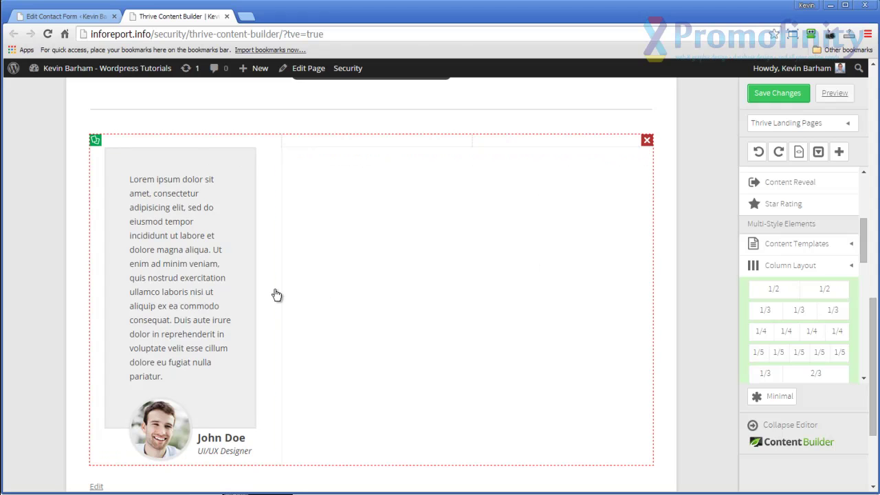
# Duplicate the testimonial and place one copy in each of the second and third columns.
pyautogui.click(95, 153)
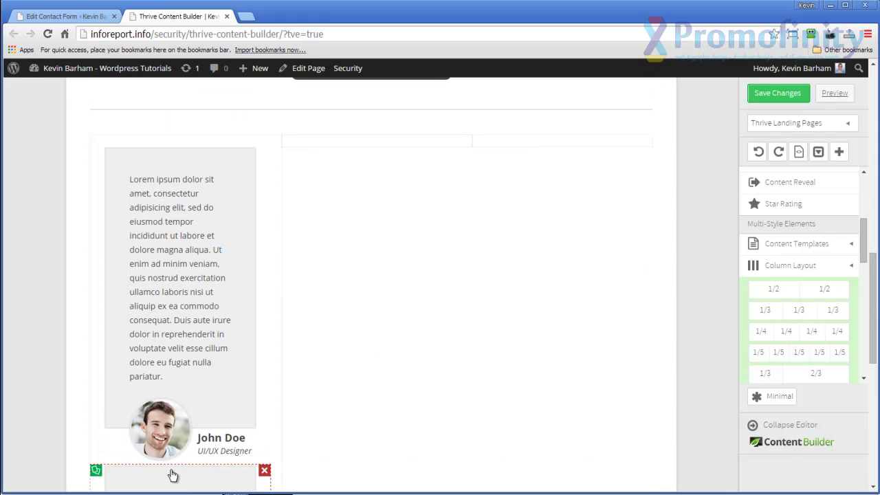
pyautogui.moveTo(171, 473); pyautogui.dragTo(309, 145)
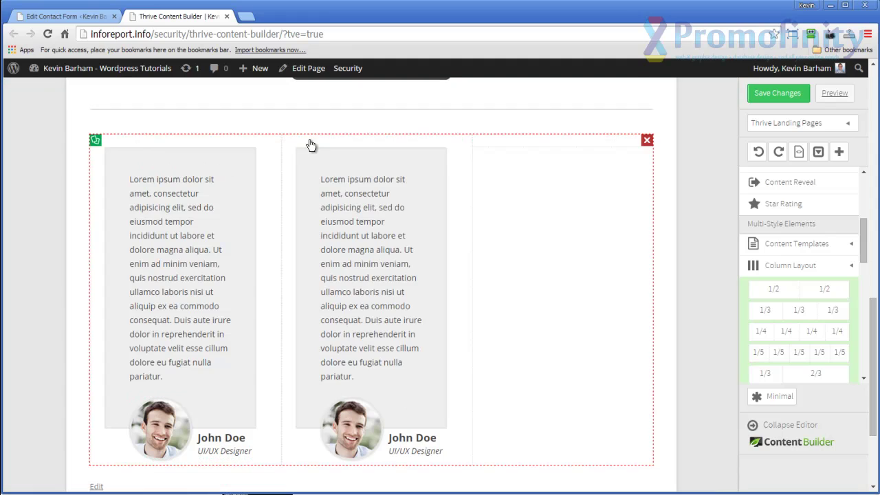
pyautogui.click(287, 152)
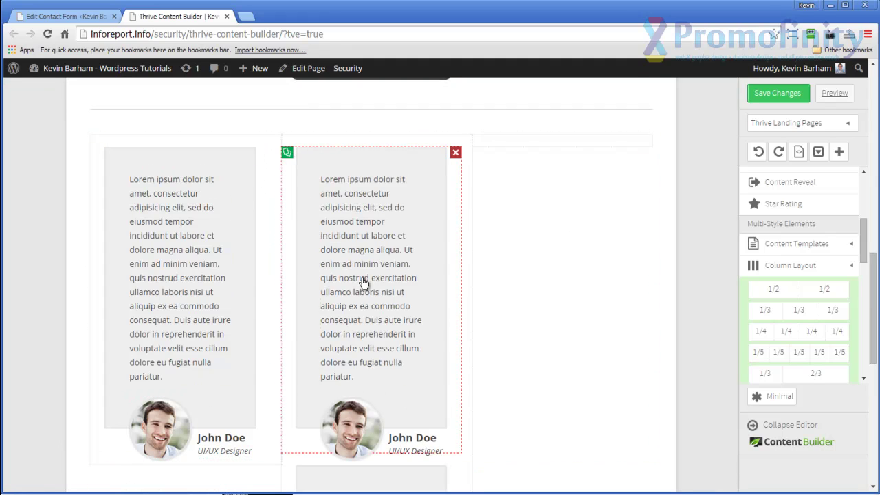
pyautogui.scroll(-1, 339, 447)
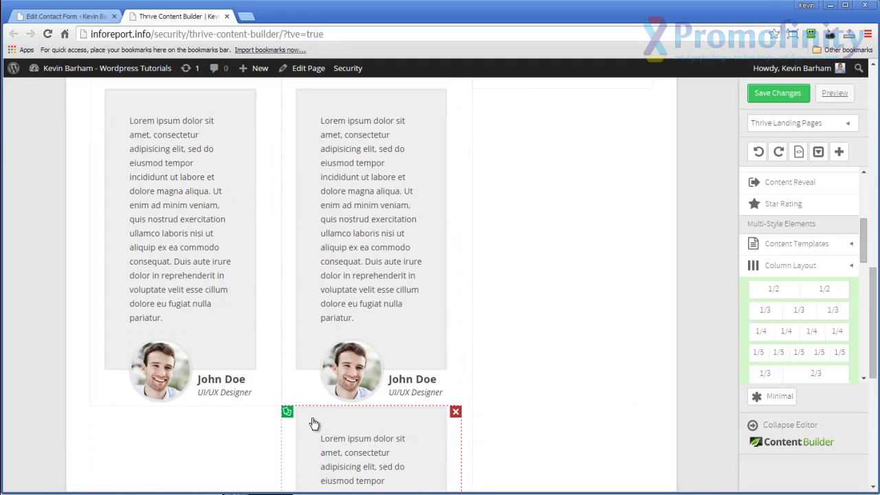
pyautogui.moveTo(313, 423); pyautogui.dragTo(501, 230)
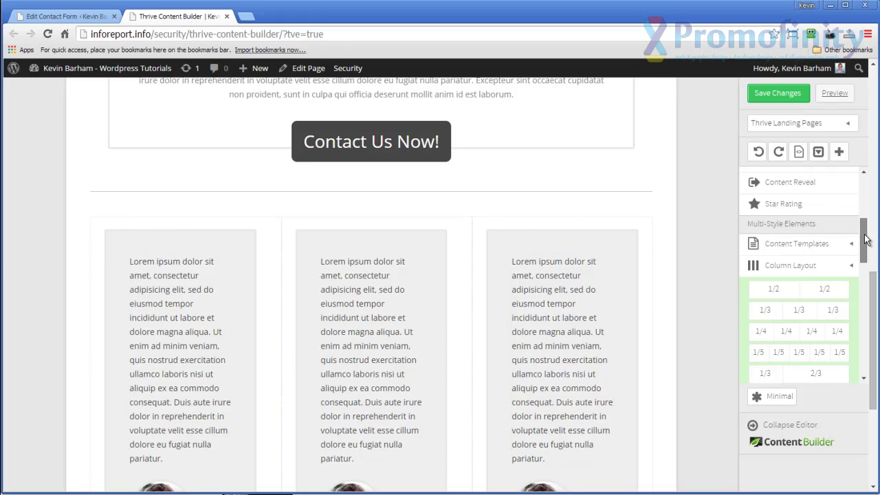
# Add a text element reading "Customer Testimonials" above the testimonial columns and set its font size to 28 px.
pyautogui.moveTo(865, 238); pyautogui.dragTo(169, 213)
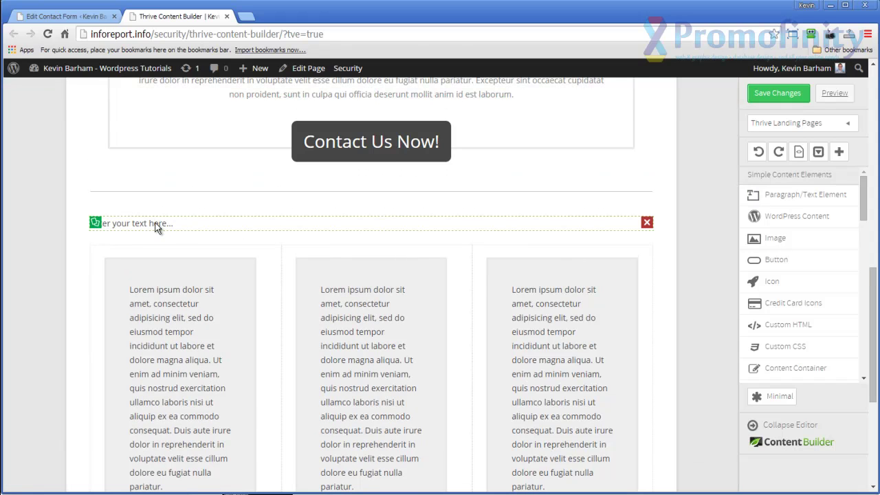
pyautogui.click(196, 222)
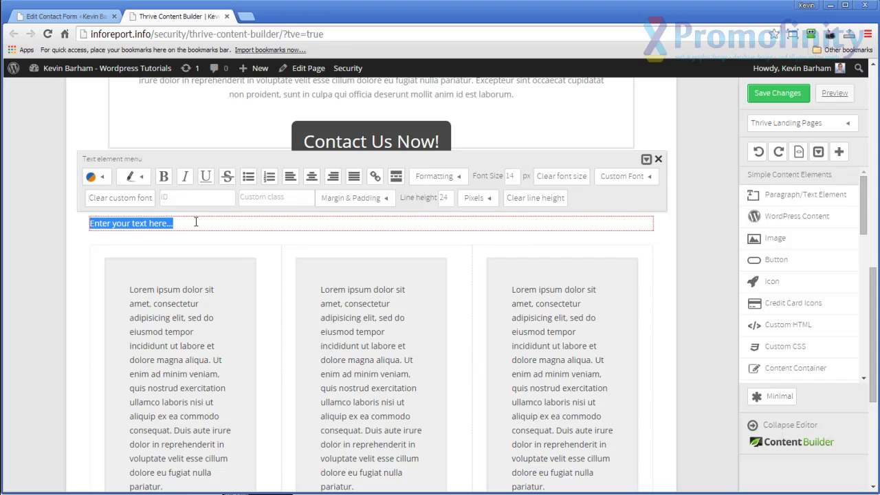
pyautogui.write('Customer Testimonials')
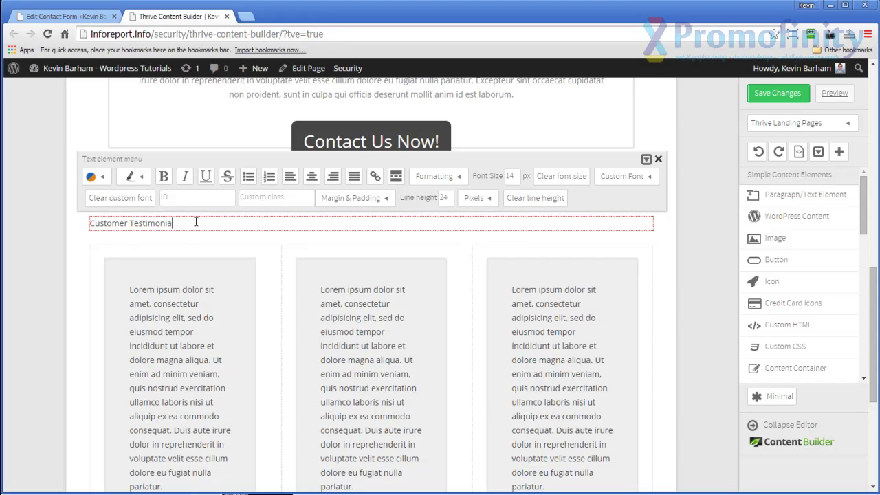
pyautogui.click(515, 177)
pyautogui.write('28')
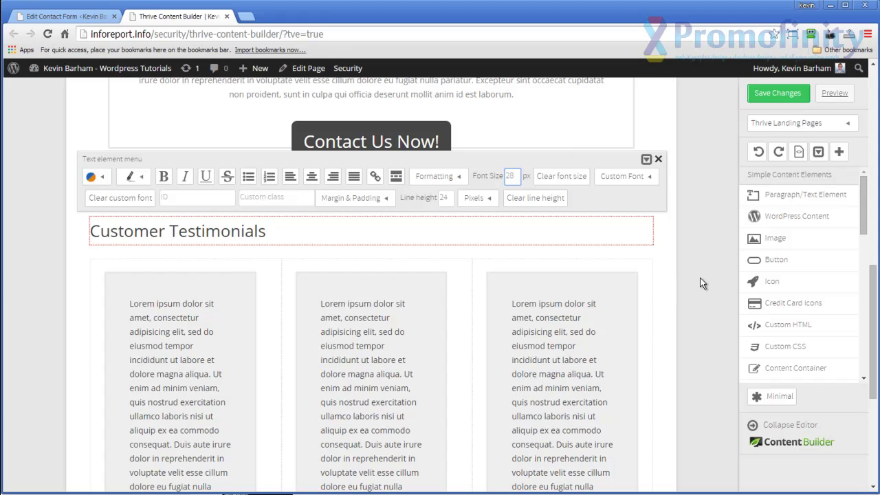
pyautogui.click(699, 278)
# Examine the three testimonials and select the first one's text and picture to check how they can be edited.
pyautogui.scroll(-2, 715, 361)
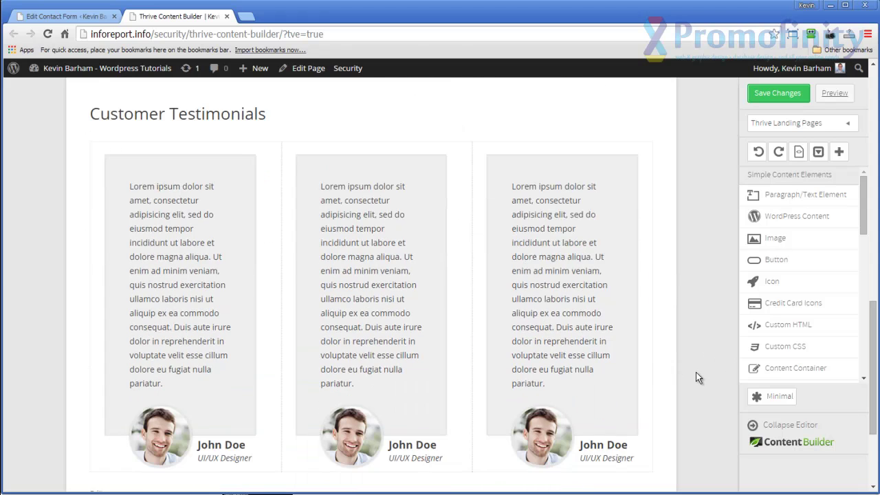
pyautogui.scroll(-1, 696, 377)
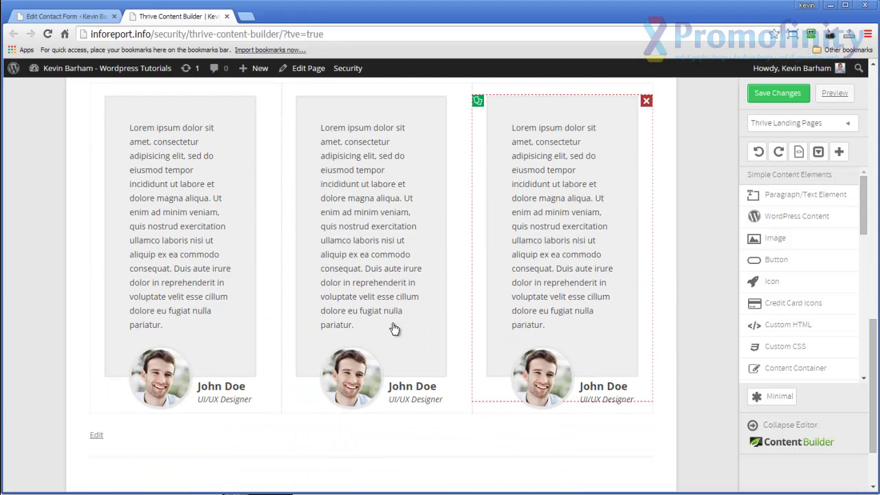
pyautogui.click(168, 184)
pyautogui.click(165, 385)
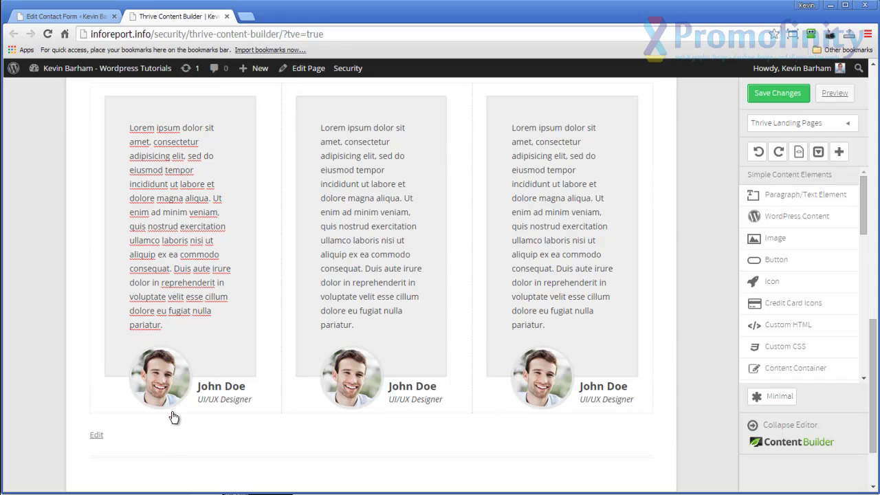
pyautogui.scroll(1, 161, 426)
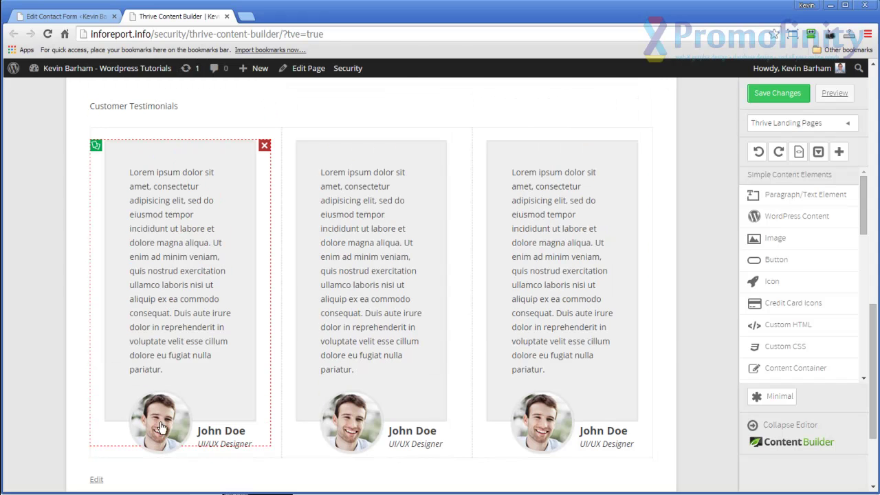
# Replace the first name of the person credited under the first testimonial, keeping the surname.
pyautogui.click(226, 435)
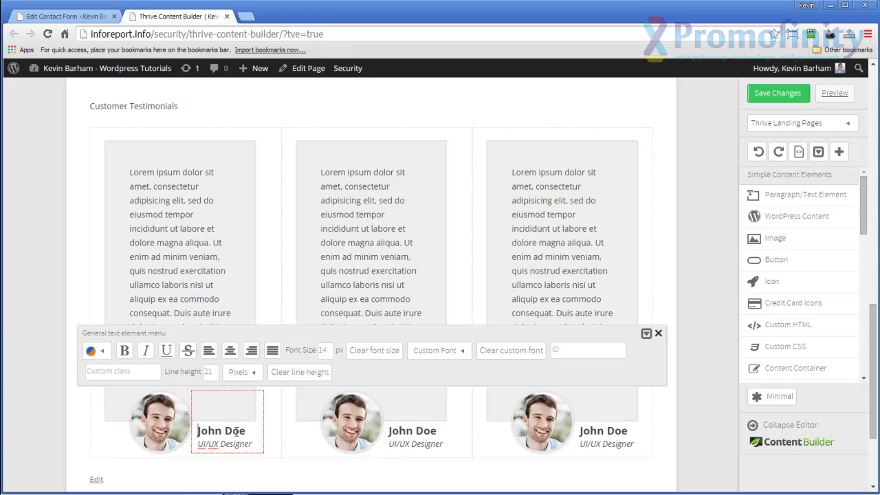
pyautogui.doubleClick(220, 433)
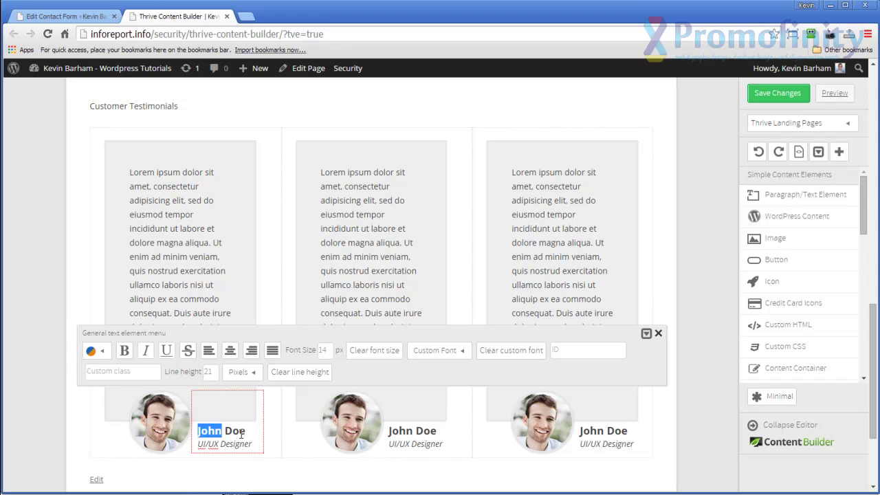
pyautogui.write('Peter')
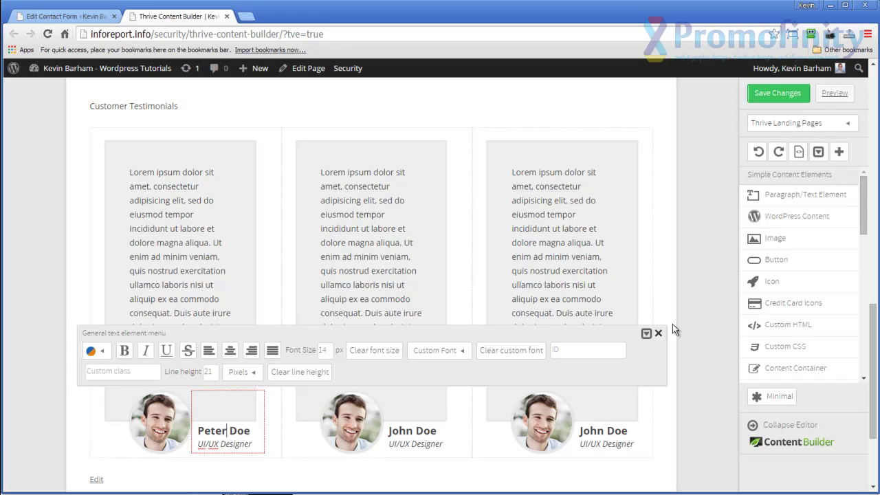
pyautogui.click(716, 351)
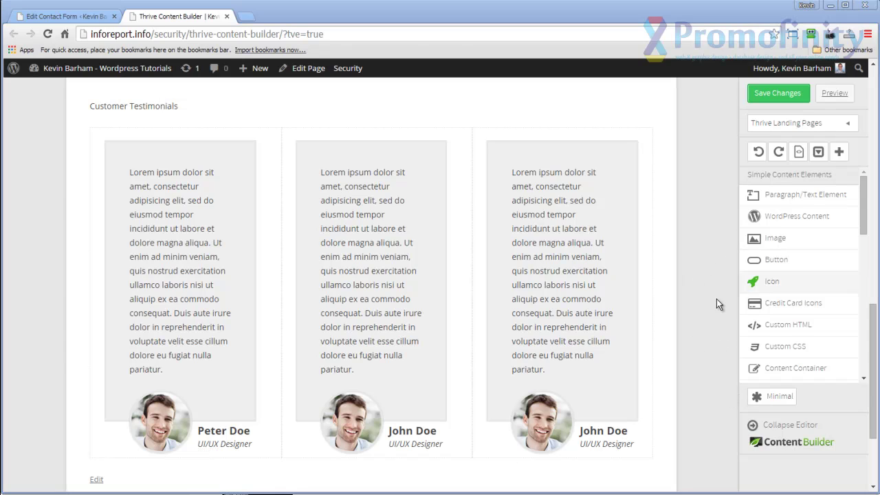
# Insert a three-column pricing table below the customer testimonials.
pyautogui.scroll(-3, 706, 290)
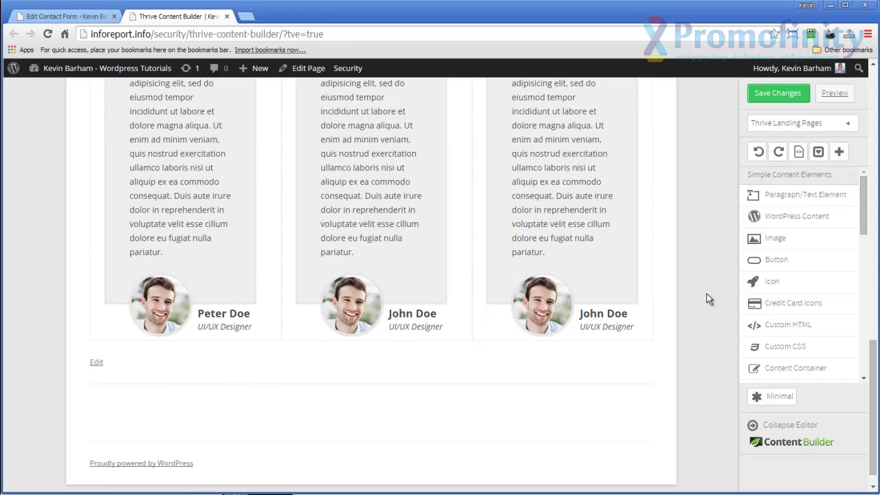
pyautogui.moveTo(868, 231); pyautogui.dragTo(866, 333)
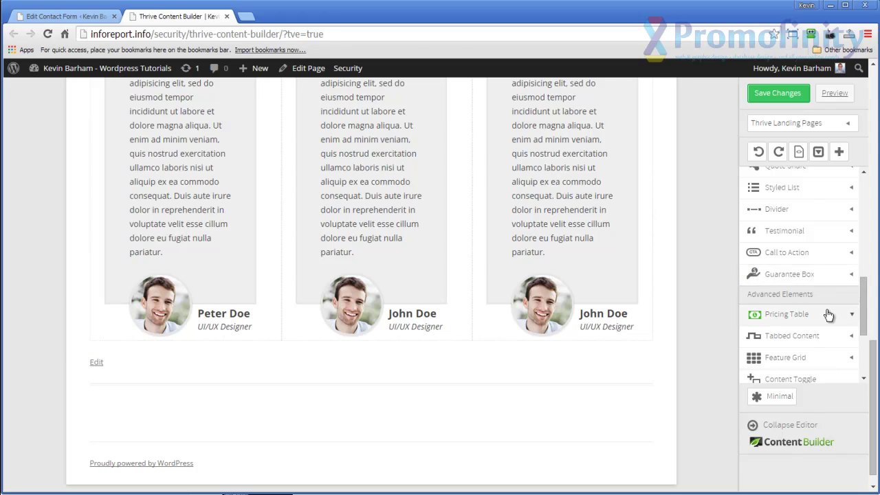
pyautogui.scroll(-1, 826, 313)
pyautogui.click(855, 258)
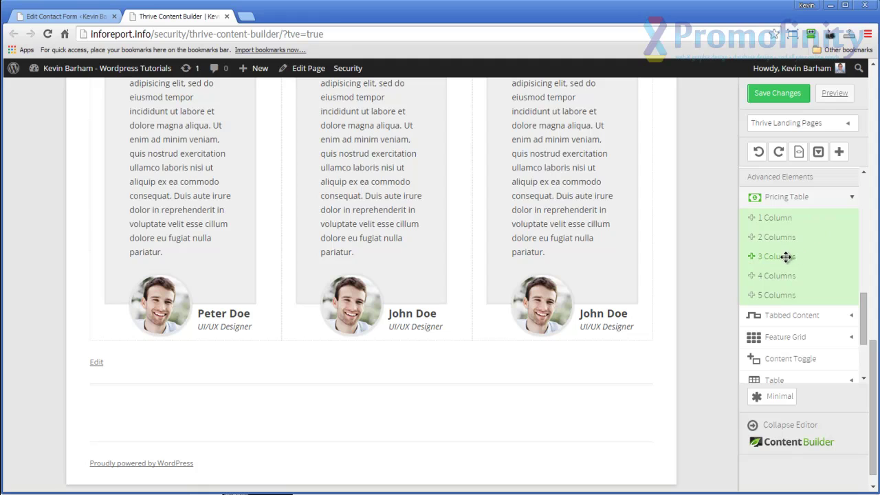
pyautogui.moveTo(803, 255); pyautogui.dragTo(485, 347)
pyautogui.scroll(-4, 646, 364)
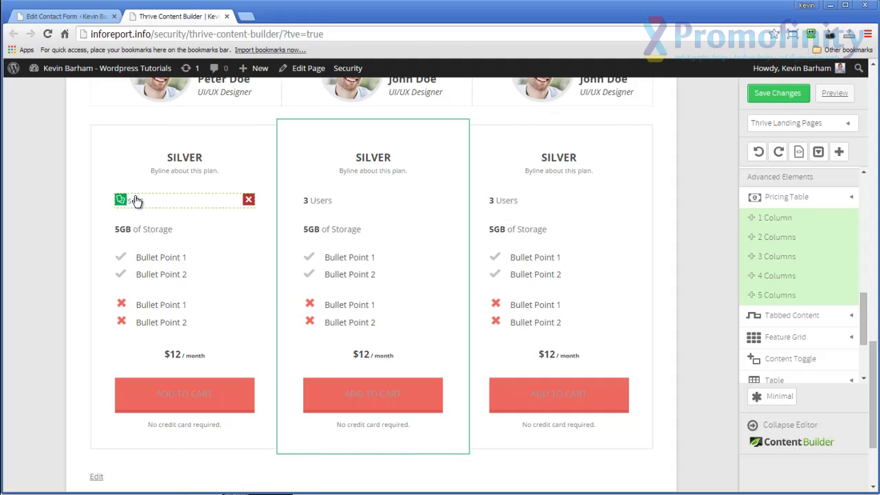
# Change the first pricing column's "Add to Cart" button to the black default colour.
pyautogui.click(237, 391)
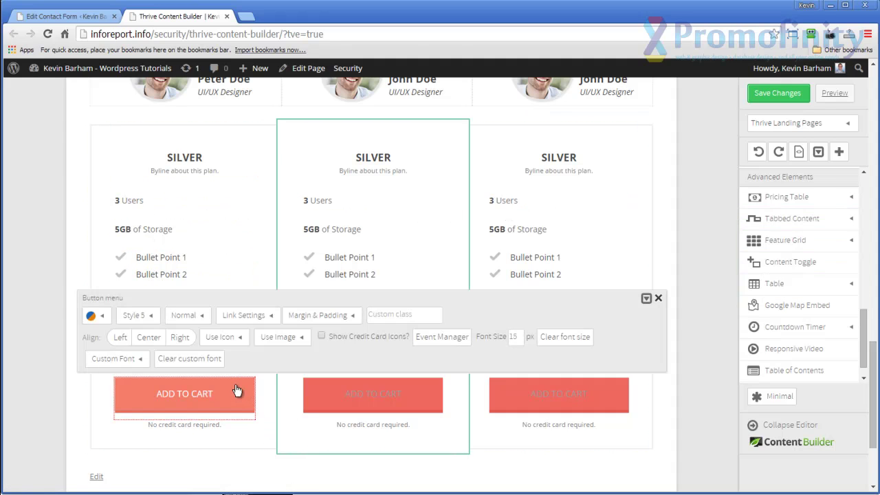
pyautogui.click(102, 316)
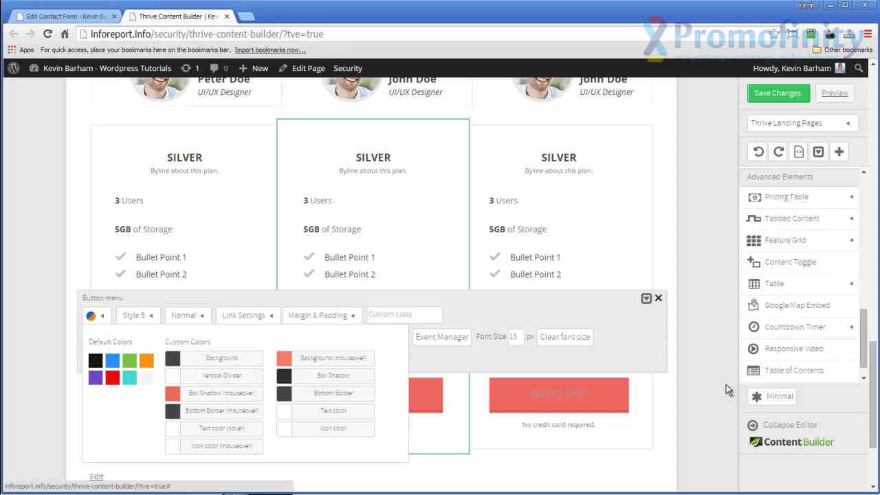
pyautogui.click(726, 384)
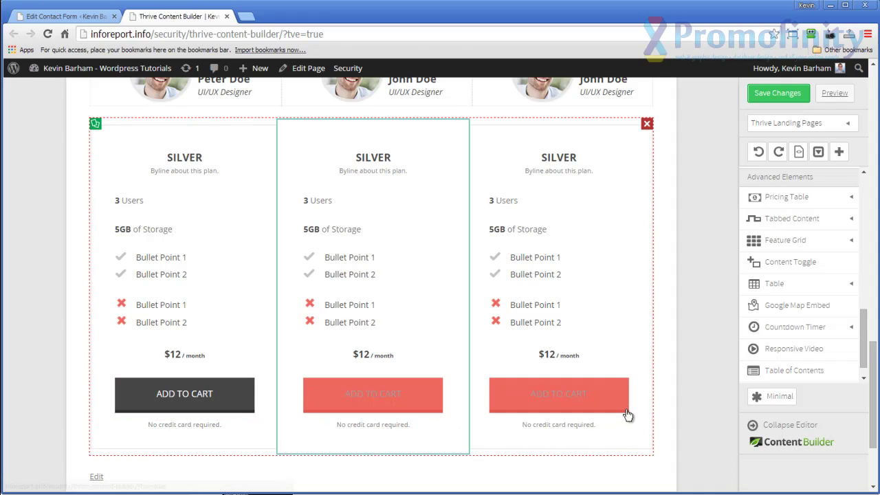
# Review the pricing table on the page and browse the advanced elements available for adding.
pyautogui.scroll(3, 689, 396)
pyautogui.scroll(-3, 690, 396)
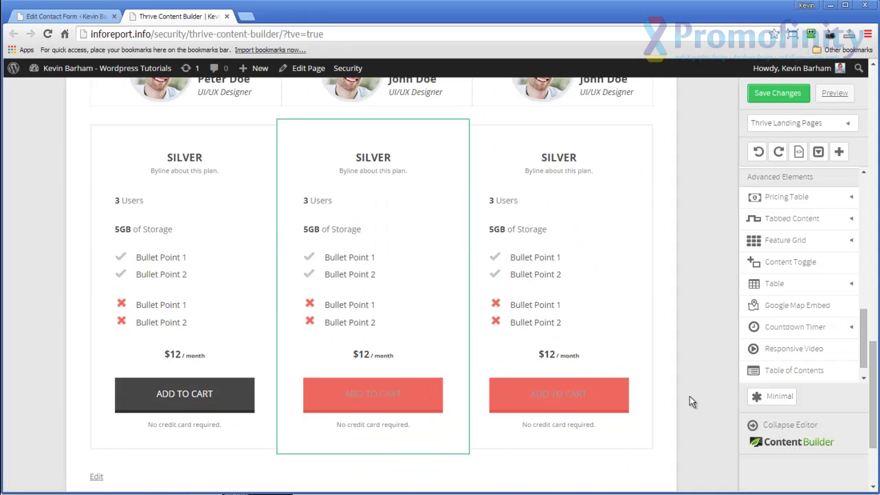
pyautogui.scroll(-1, 689, 396)
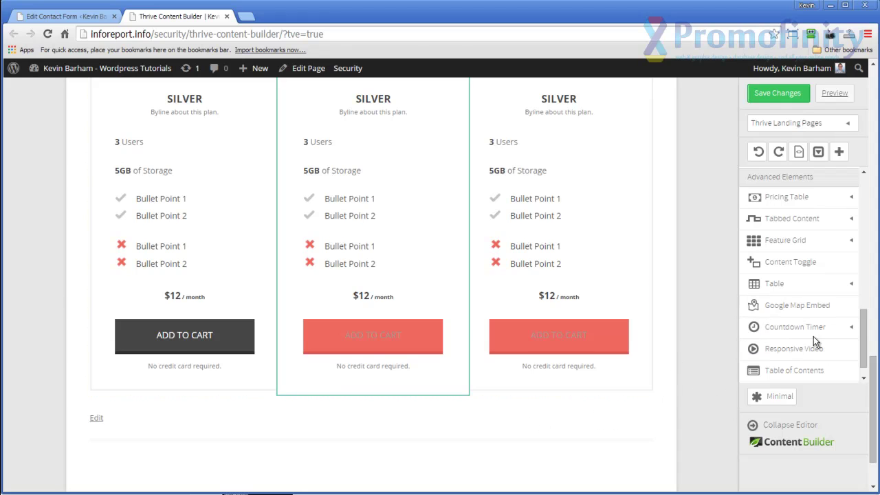
pyautogui.scroll(-1, 817, 352)
pyautogui.scroll(-1, 821, 354)
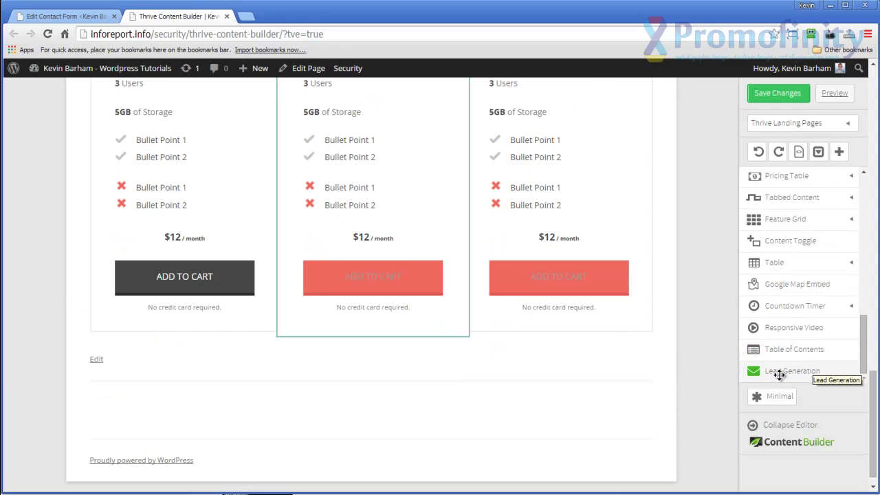
pyautogui.scroll(3, 795, 344)
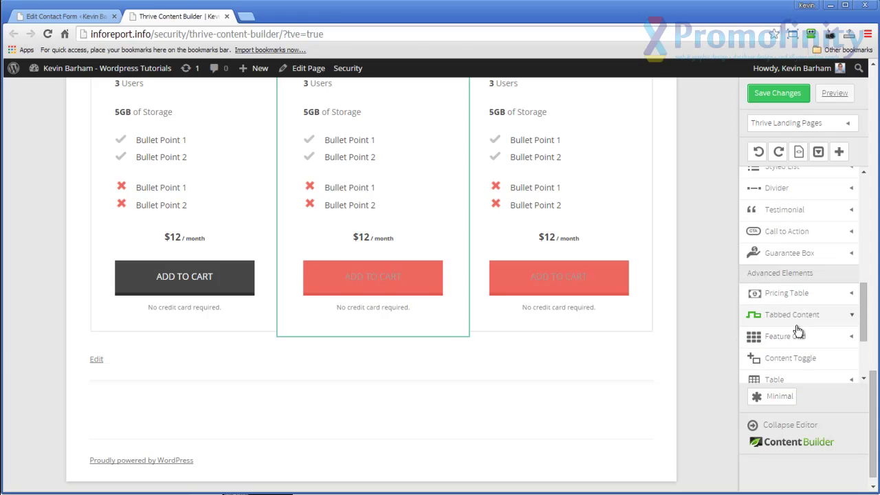
pyautogui.scroll(10, 726, 350)
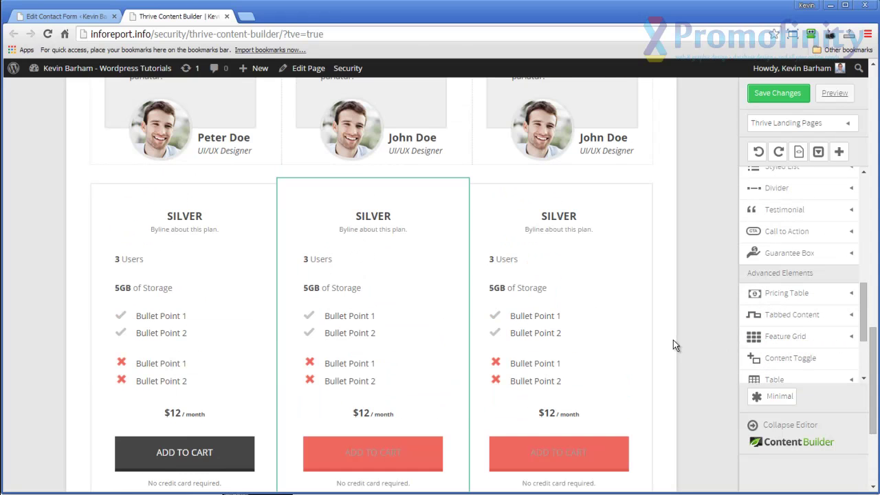
# Insert the contact_us_today.png image from the media library between the "Contact Us Now" heading and its paragraph.
pyautogui.scroll(2, 673, 340)
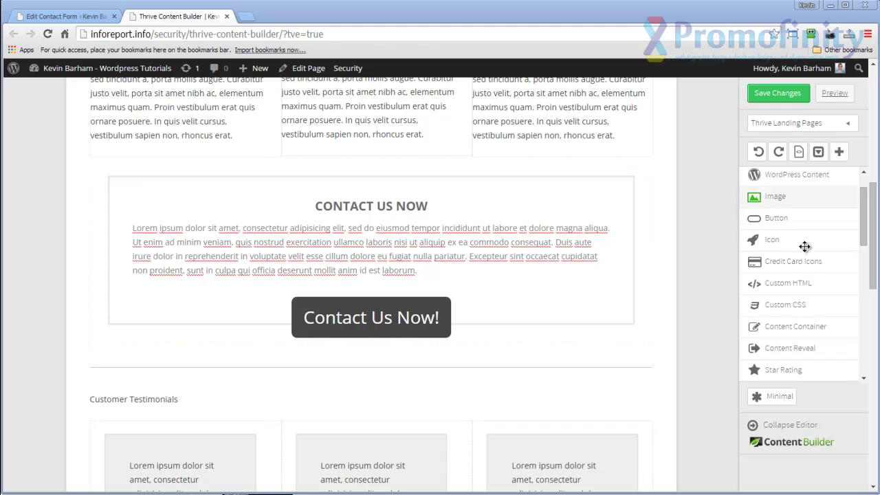
pyautogui.moveTo(777, 198); pyautogui.dragTo(324, 221)
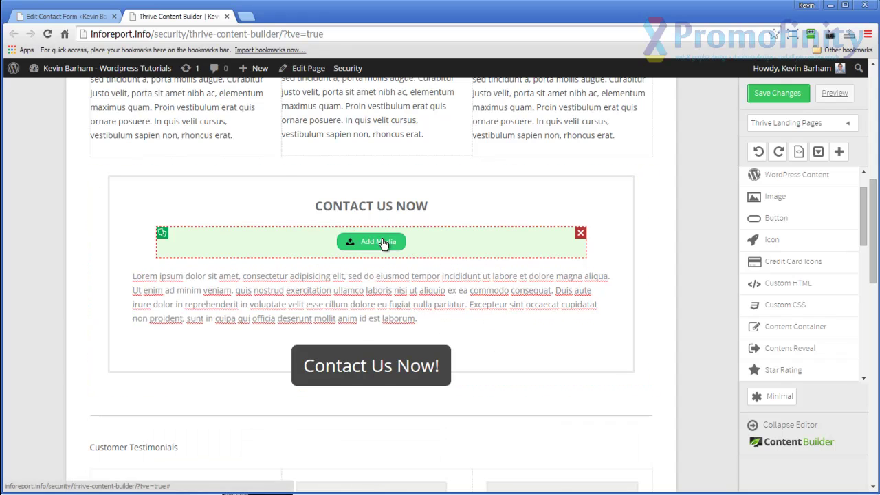
pyautogui.click(383, 244)
pyautogui.click(299, 192)
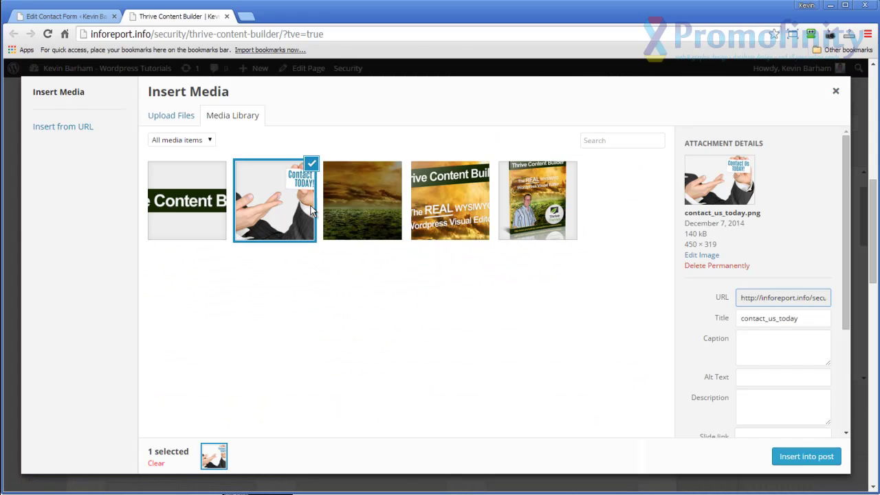
pyautogui.click(805, 457)
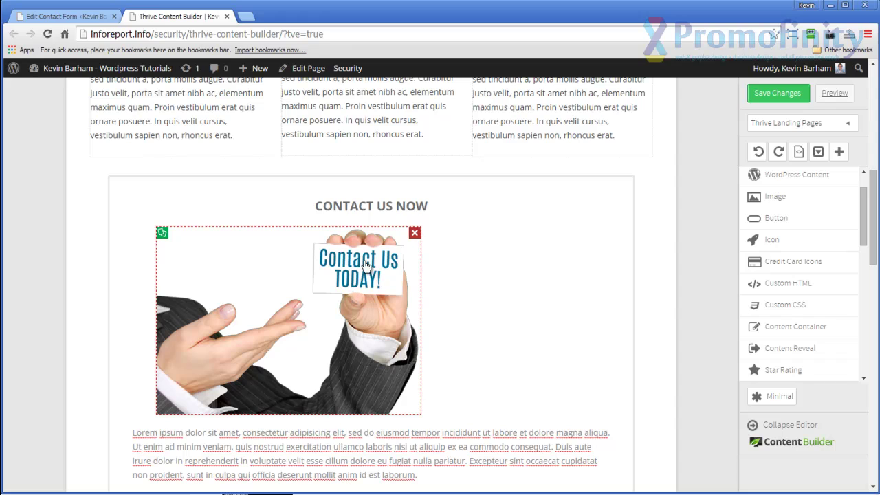
# Align the contact image left so the paragraph wraps beside it, and reduce its size to 190 px.
pyautogui.click(347, 262)
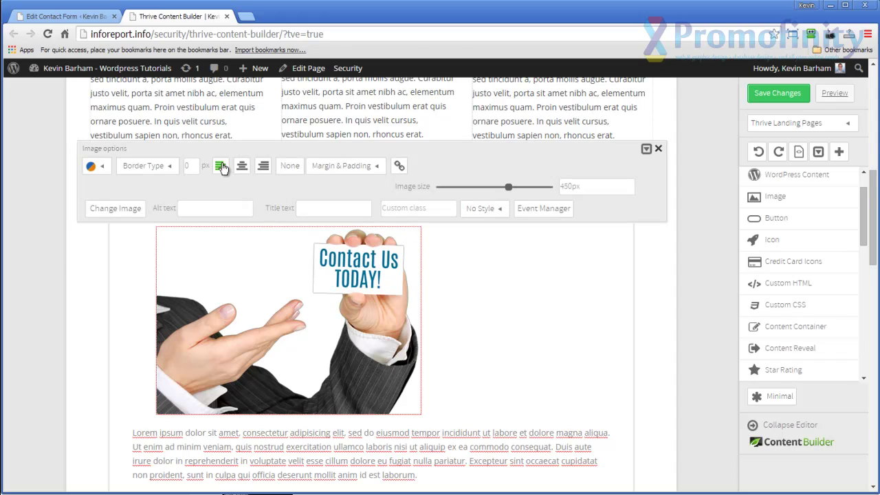
pyautogui.click(220, 167)
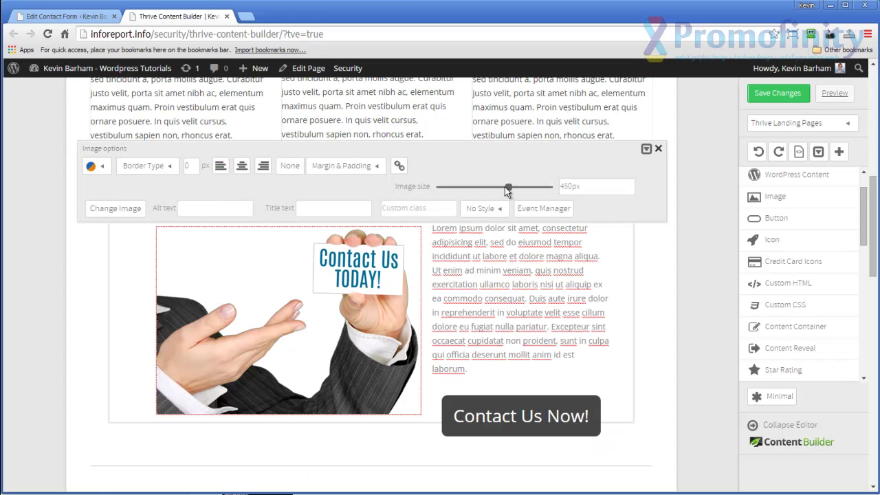
pyautogui.moveTo(509, 187); pyautogui.dragTo(465, 188)
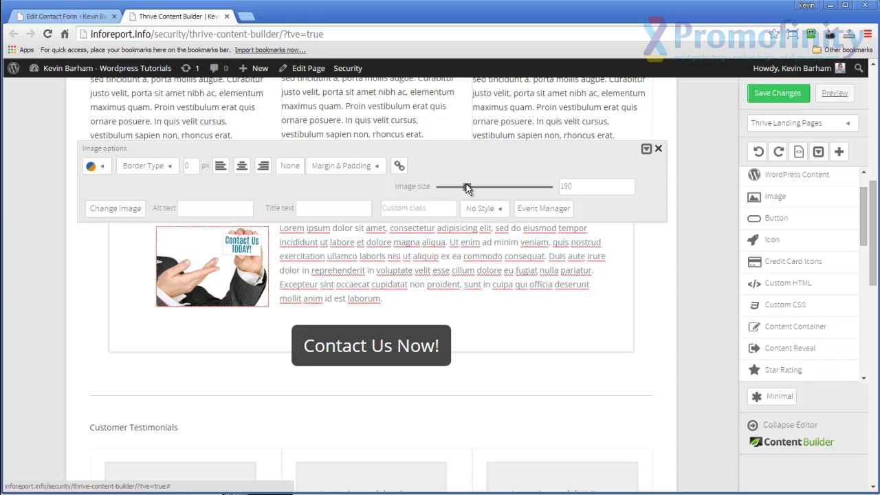
pyautogui.click(704, 369)
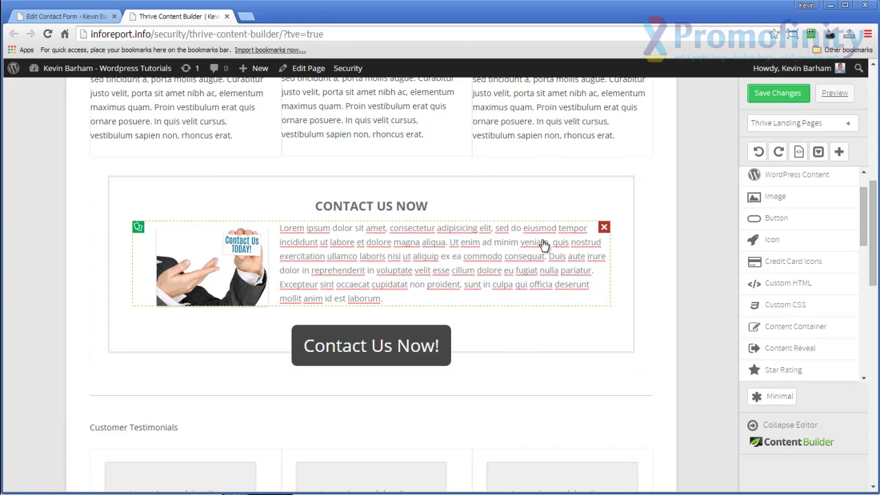
# Save the "Contact Us Now" call-to-action element as a content template named "contact_us".
pyautogui.click(599, 178)
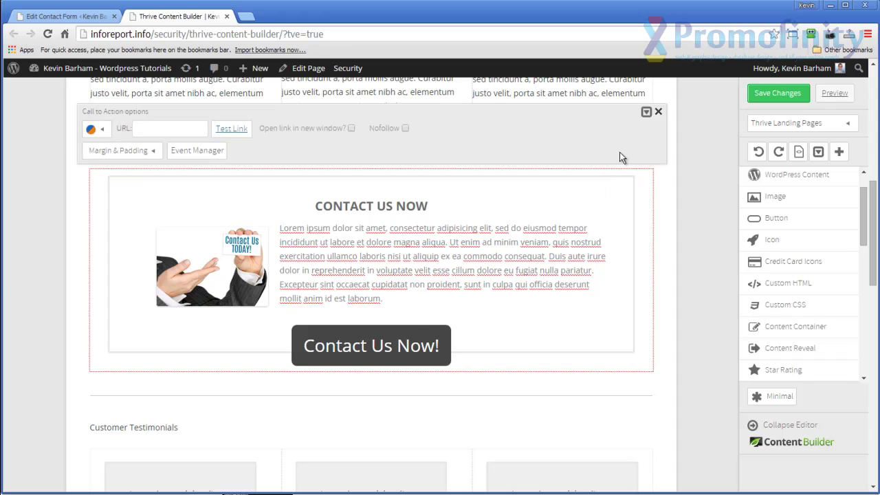
pyautogui.click(646, 113)
pyautogui.click(383, 140)
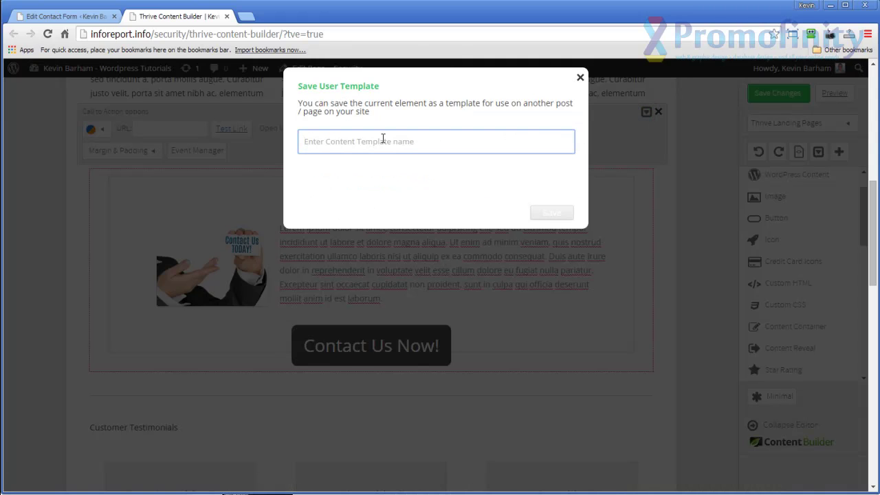
pyautogui.write('contact_us')
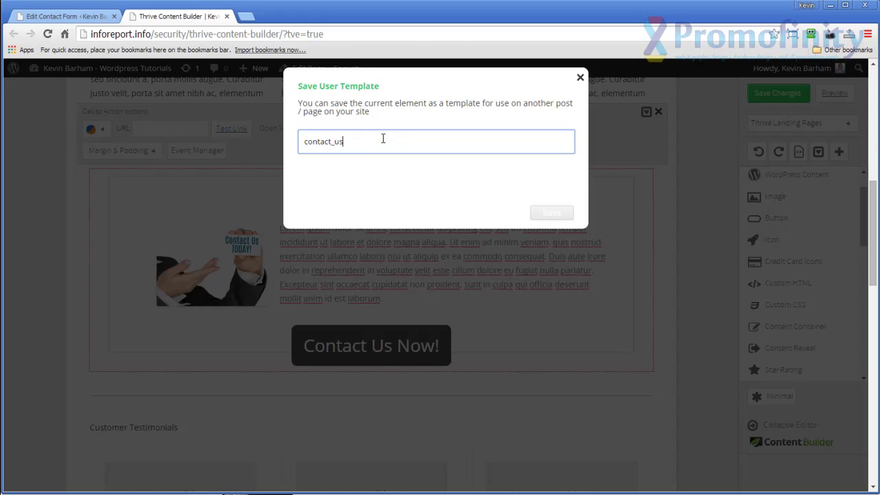
pyautogui.click(552, 214)
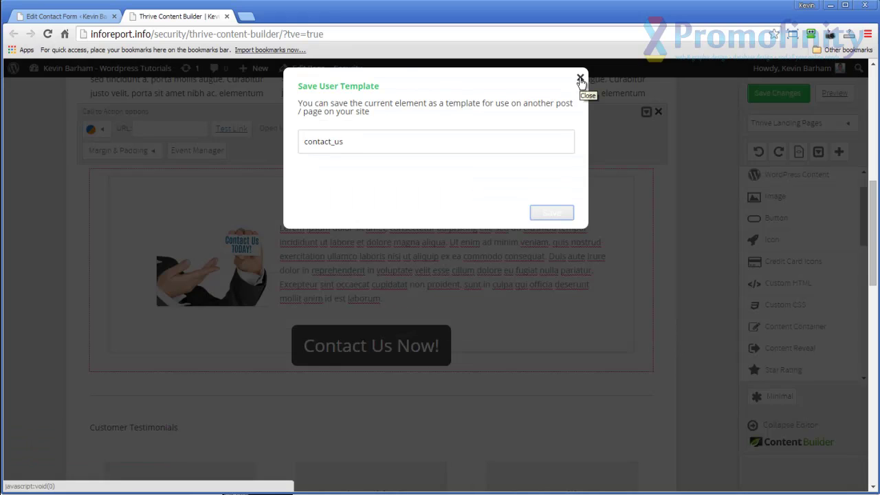
pyautogui.click(580, 77)
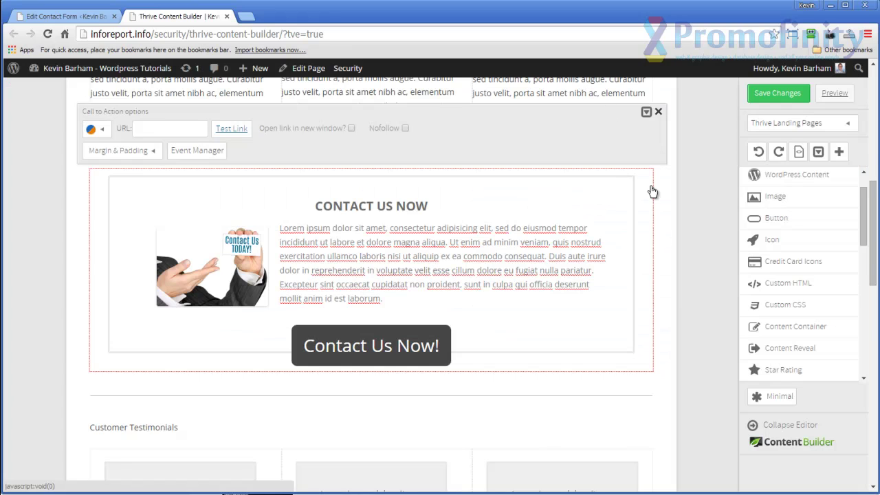
# Insert the saved "contact_us" content template below the pricing table.
pyautogui.scroll(-7, 662, 307)
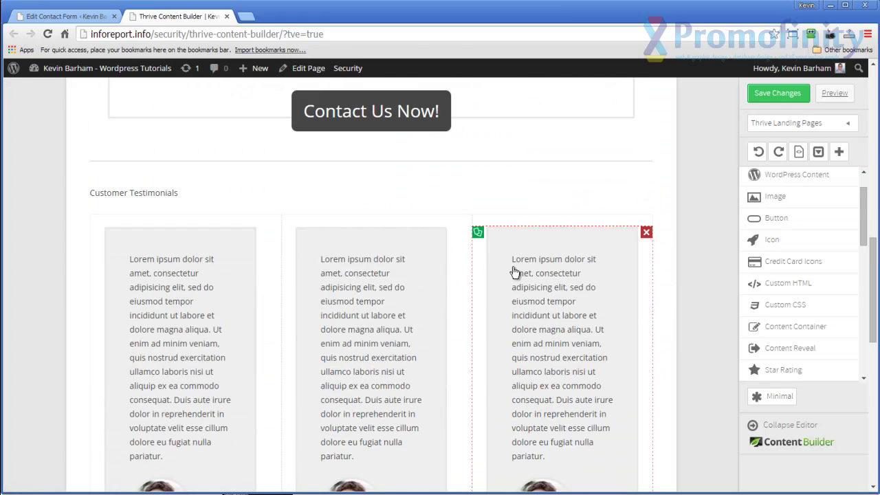
pyautogui.scroll(-3, 654, 324)
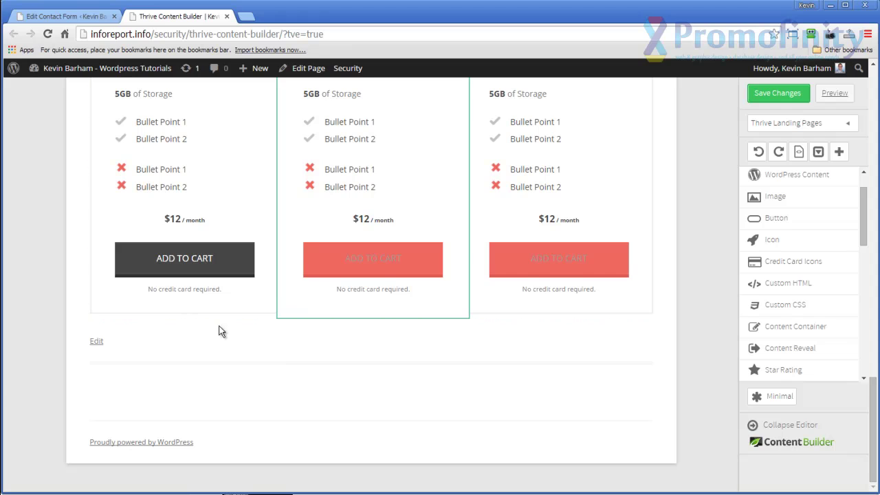
pyautogui.scroll(-5, 864, 237)
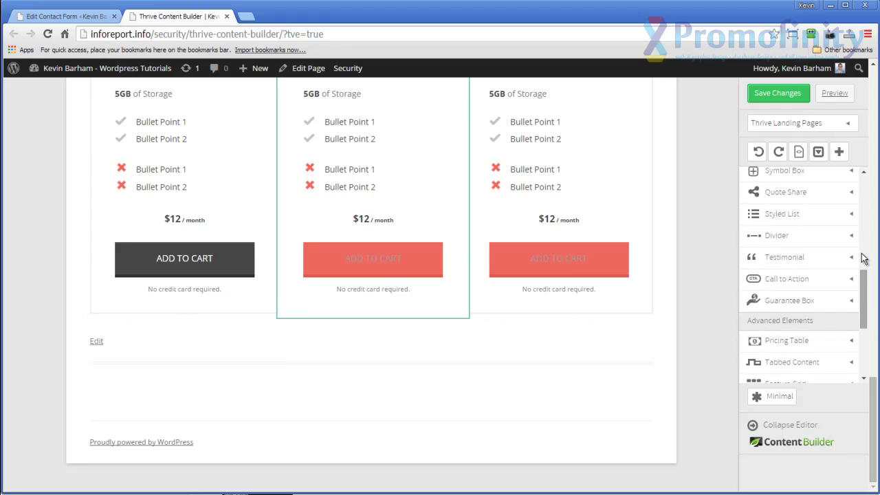
pyautogui.click(865, 254)
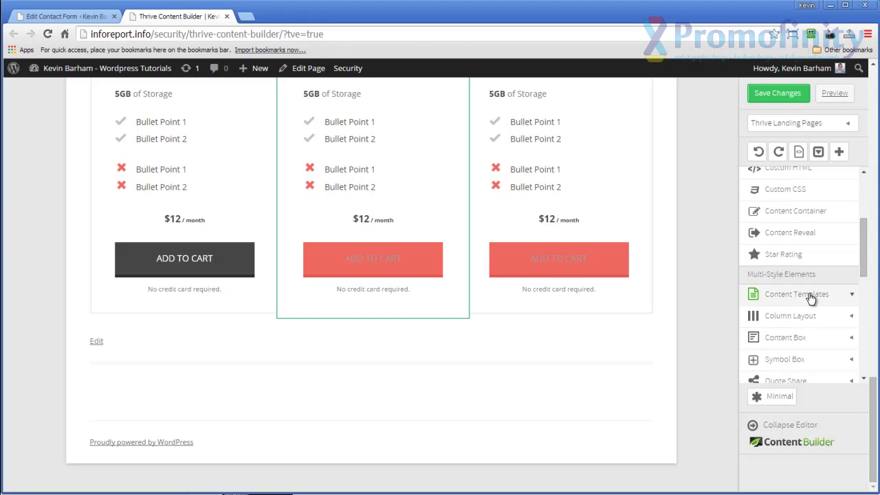
pyautogui.click(853, 298)
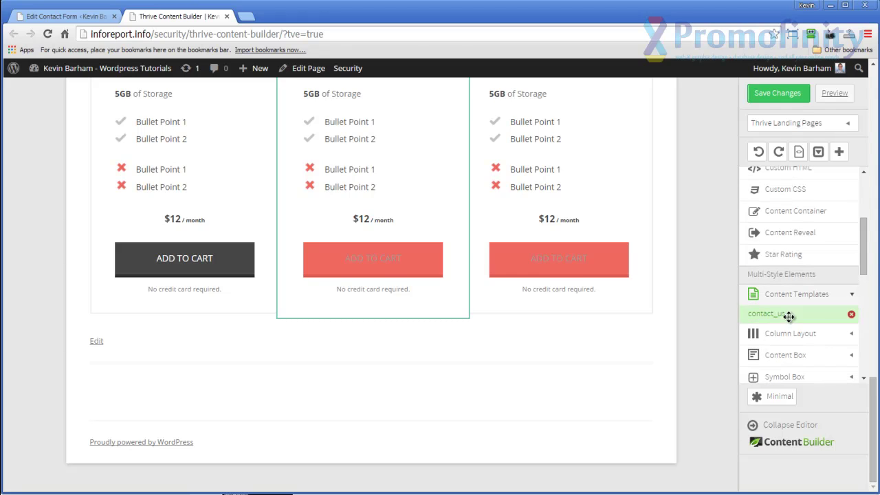
pyautogui.moveTo(686, 315); pyautogui.dragTo(431, 331)
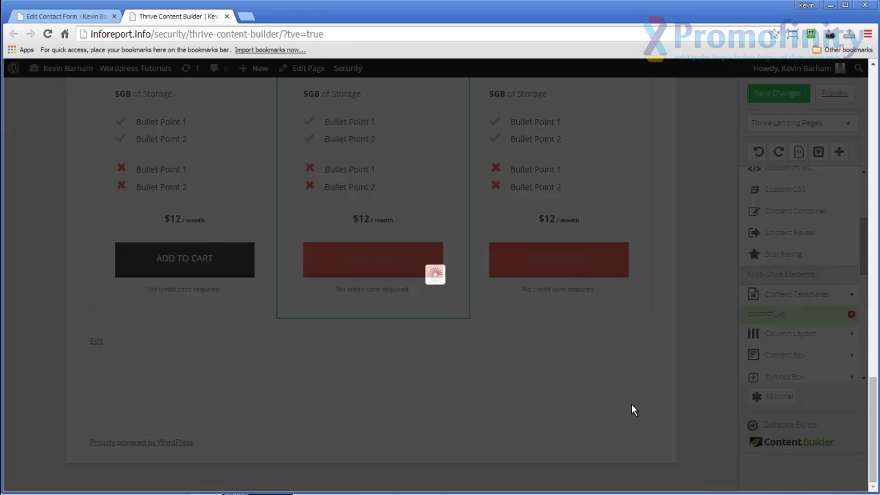
# Review the page from the inserted contact box up to the headings, and check the option for saving the page as a user template.
pyautogui.scroll(-2, 595, 378)
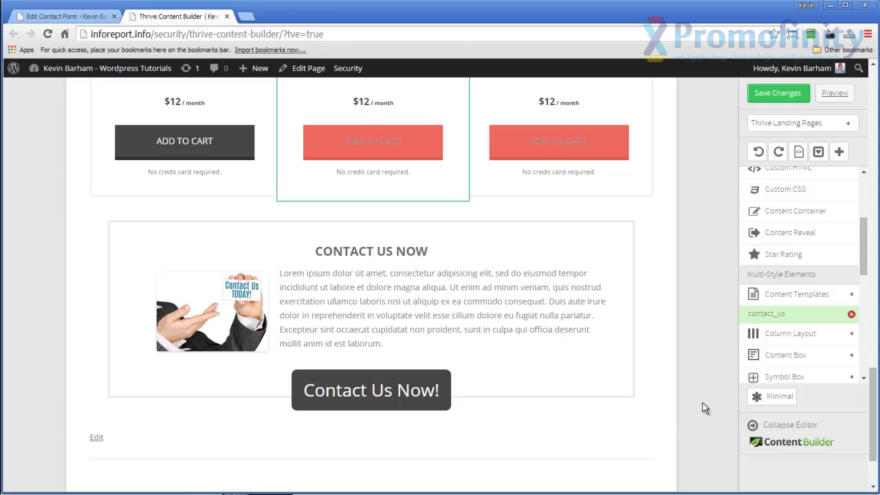
pyautogui.scroll(2, 712, 374)
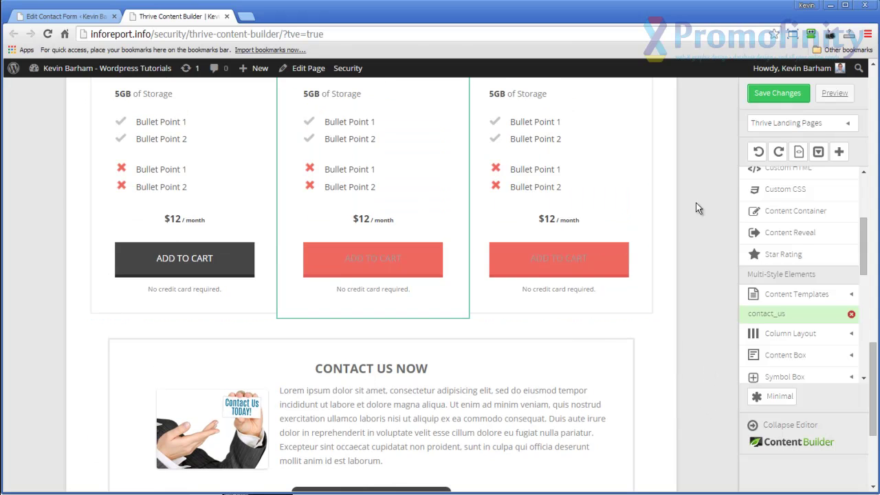
pyautogui.scroll(5, 713, 278)
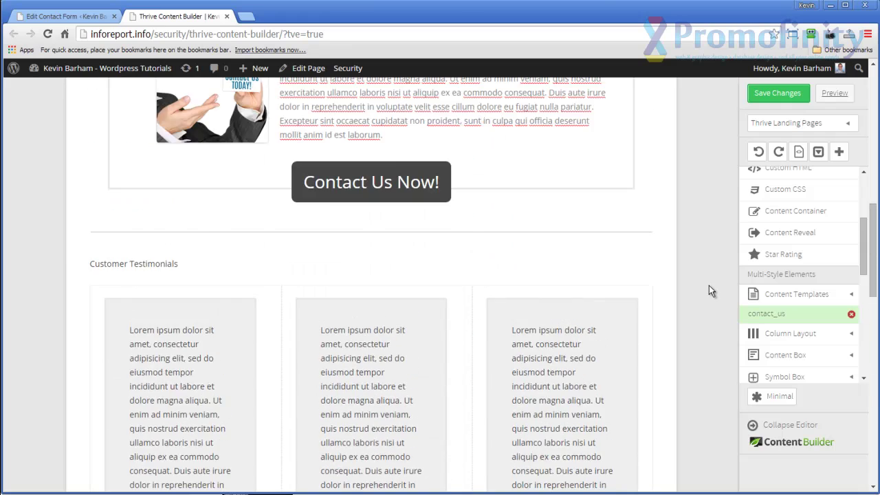
pyautogui.scroll(6, 709, 285)
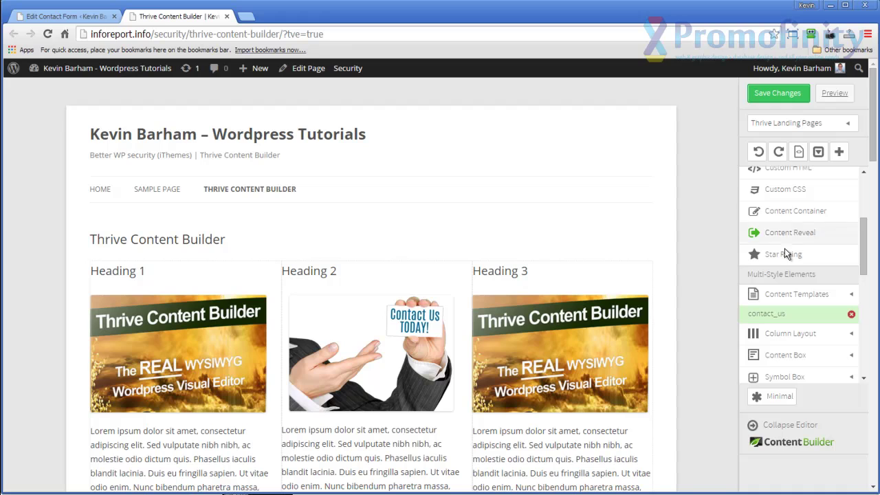
pyautogui.click(817, 153)
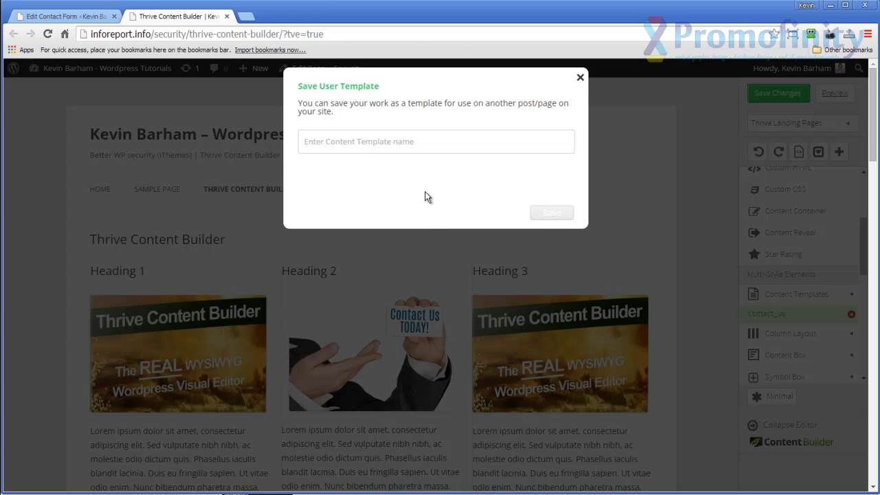
pyautogui.click(581, 78)
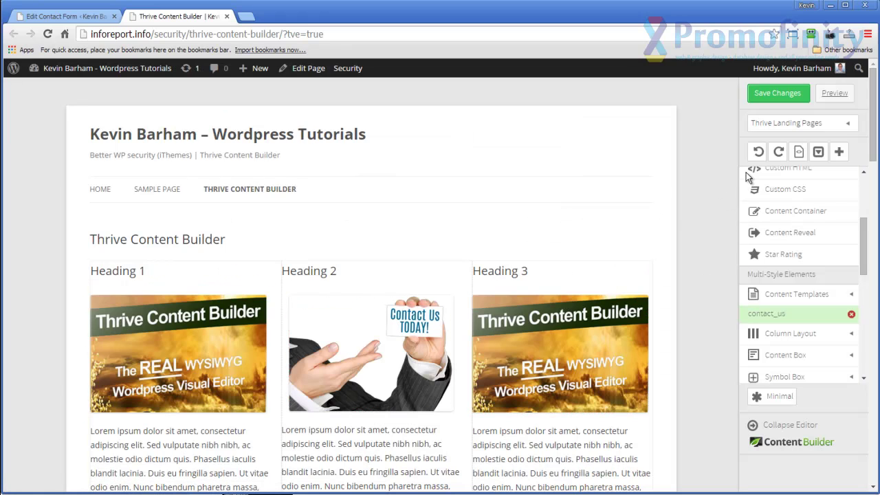
# Add a page event triggered by exit intent, with the action also performed on mobile devices.
pyautogui.click(839, 152)
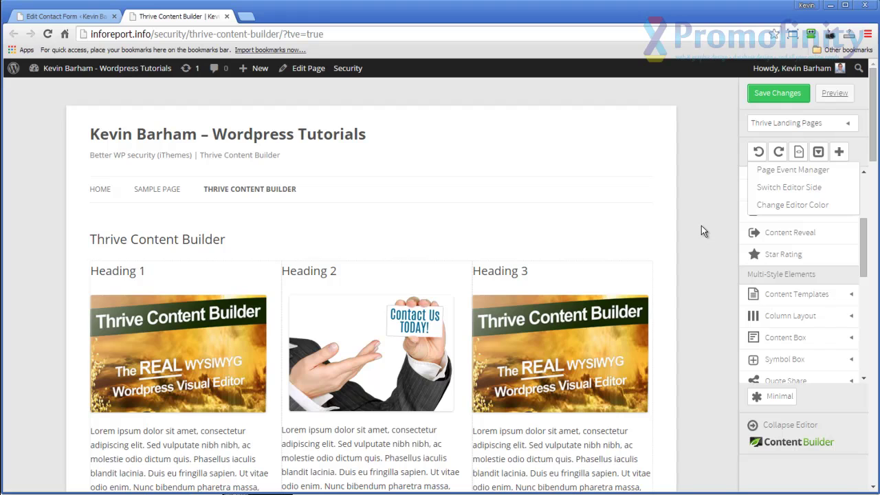
pyautogui.click(793, 174)
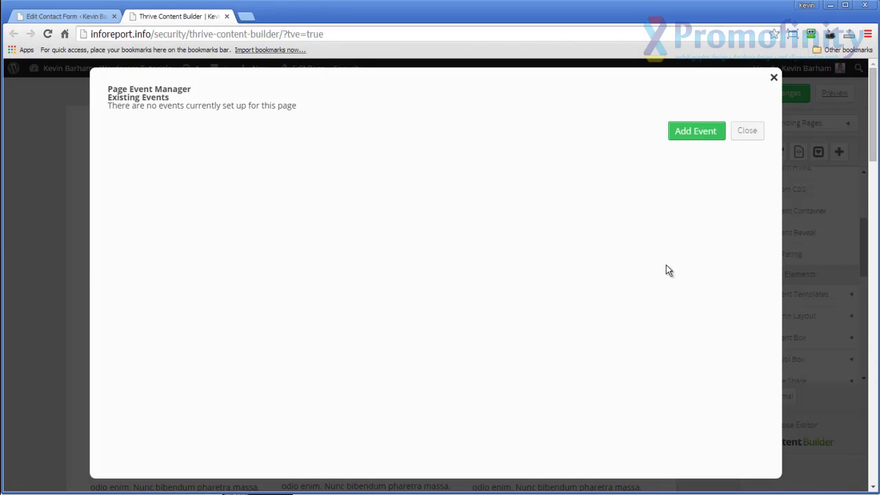
pyautogui.click(693, 134)
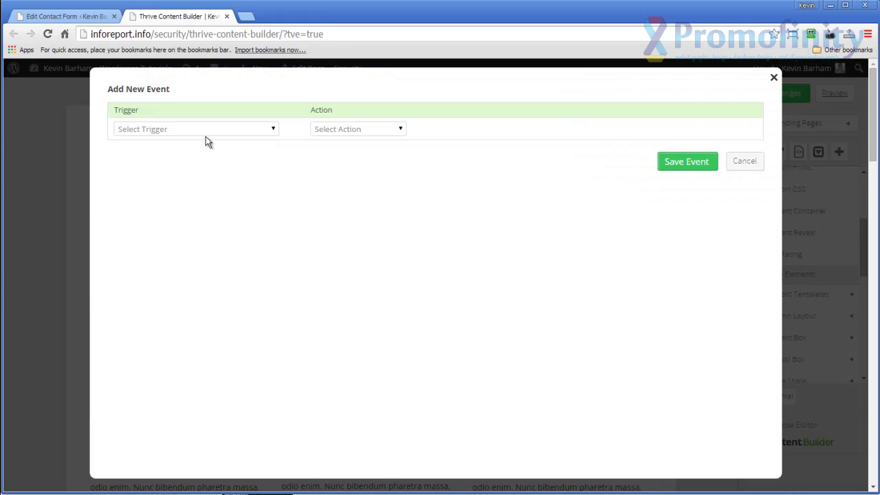
pyautogui.click(206, 130)
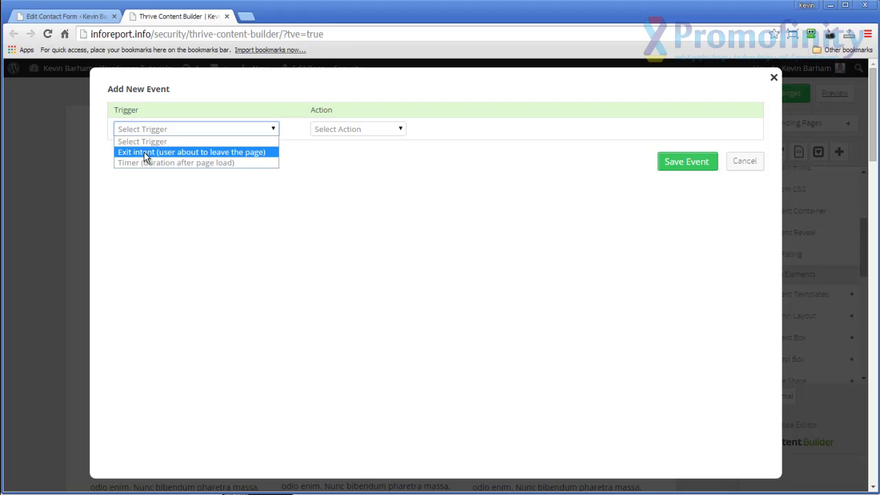
pyautogui.click(180, 153)
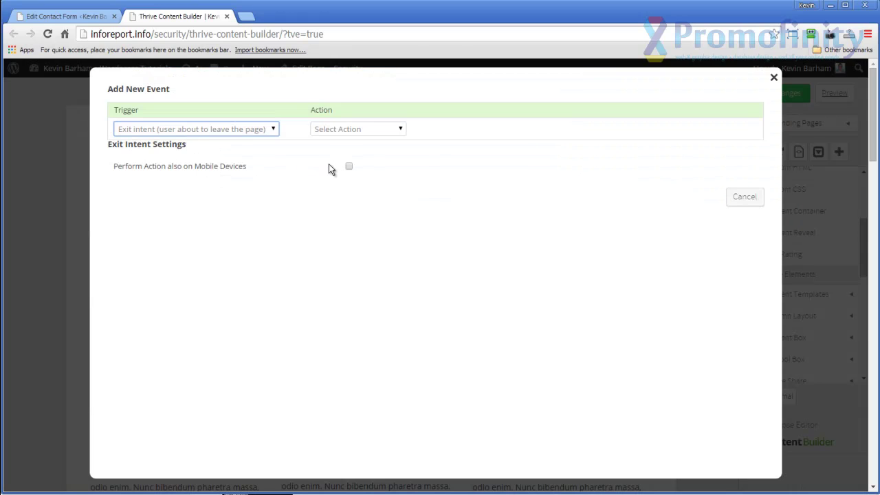
pyautogui.click(276, 169)
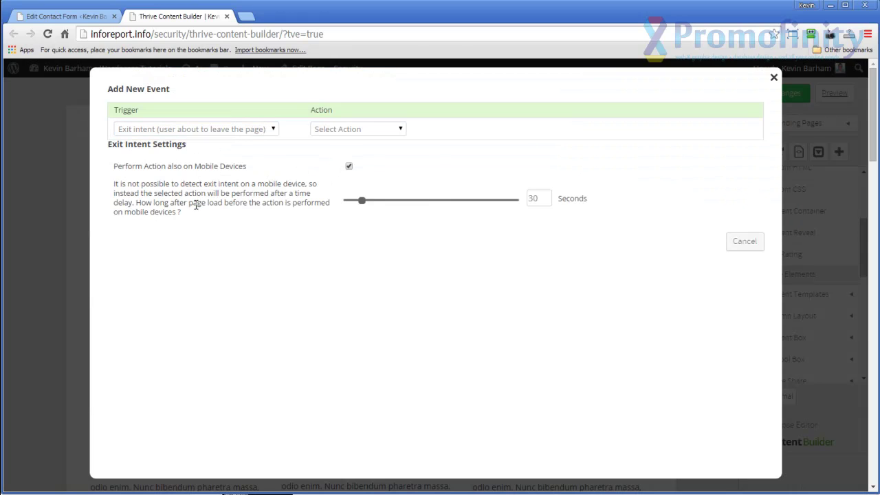
# Make the event open the "tcb ebook" Thrive Lightbox with the Slide in from Top animation, and save the event.
pyautogui.click(367, 129)
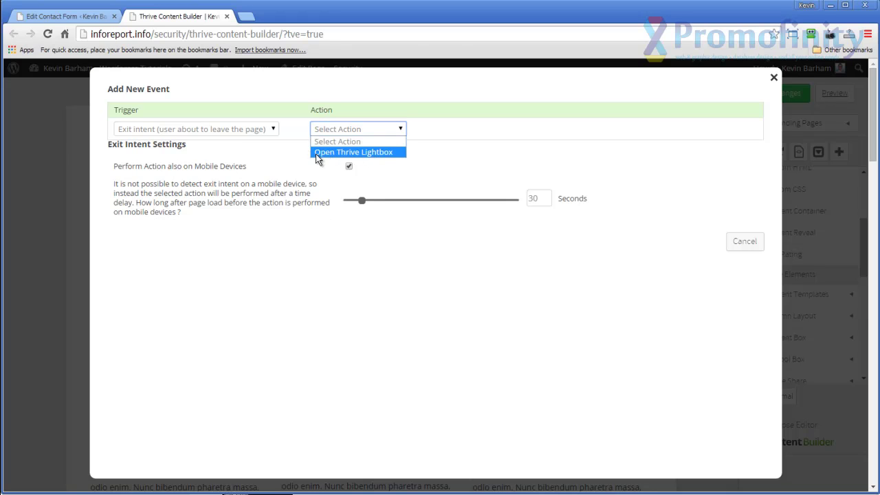
pyautogui.click(368, 152)
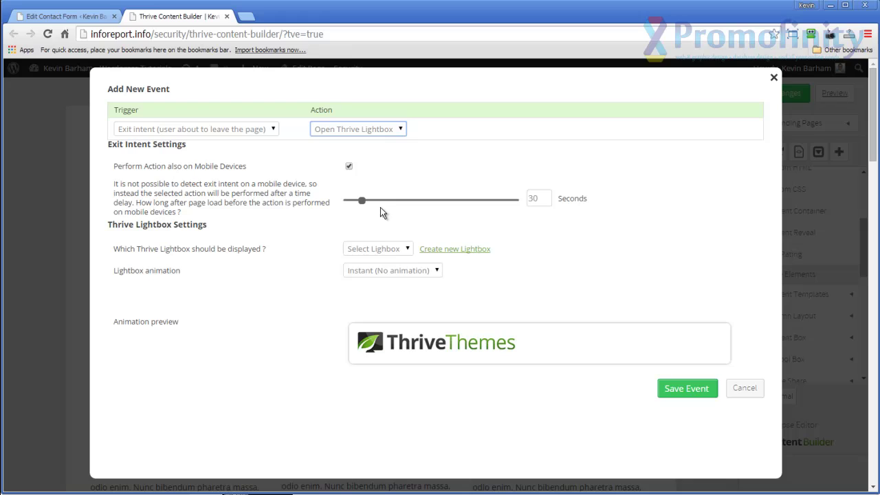
pyautogui.click(379, 248)
pyautogui.click(364, 270)
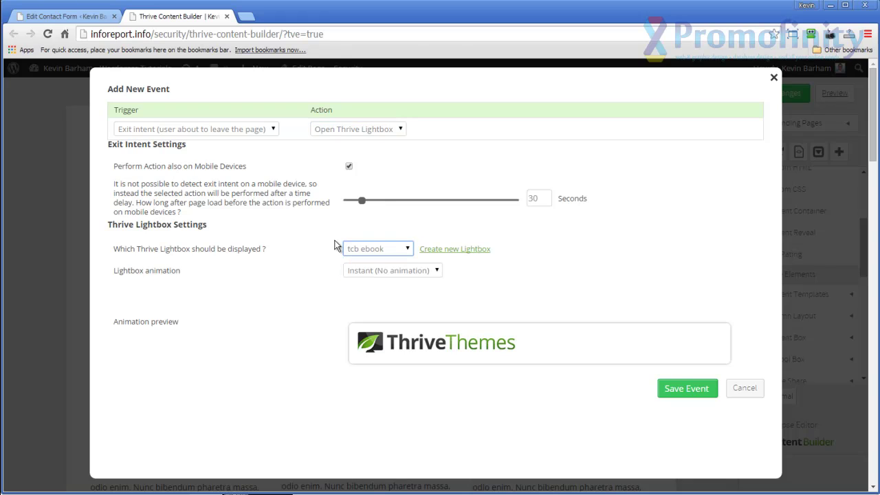
pyautogui.click(388, 270)
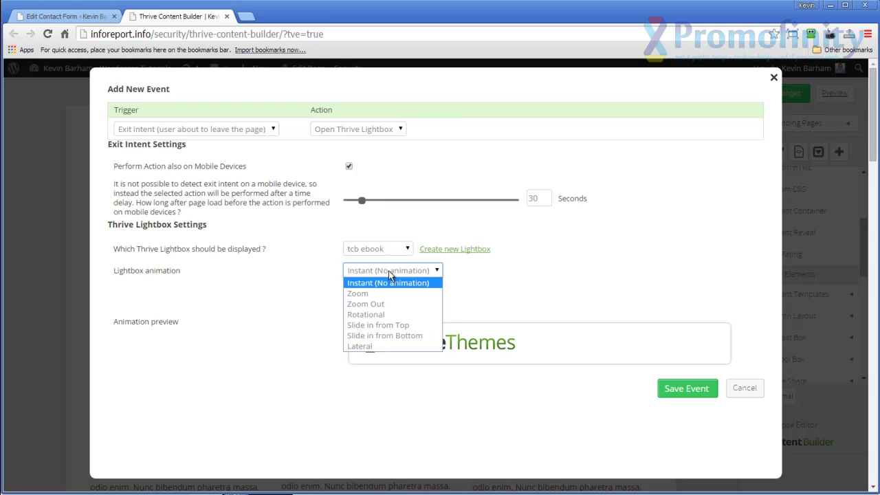
pyautogui.click(382, 324)
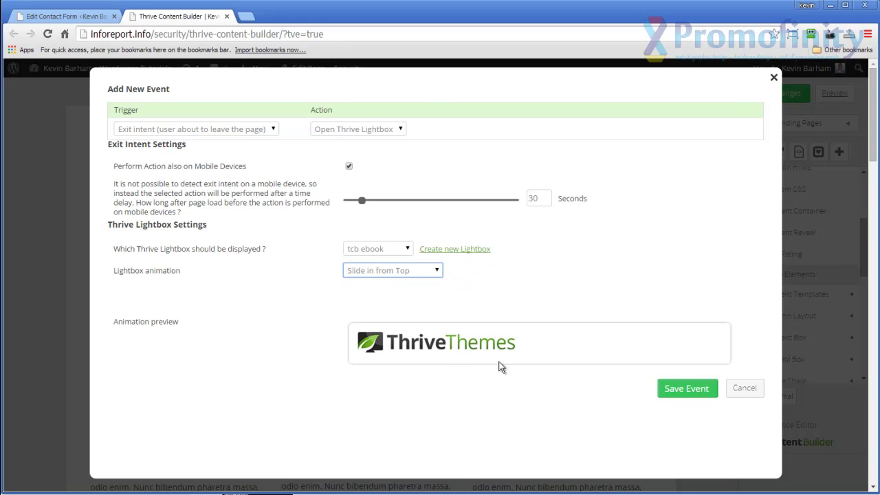
pyautogui.click(689, 392)
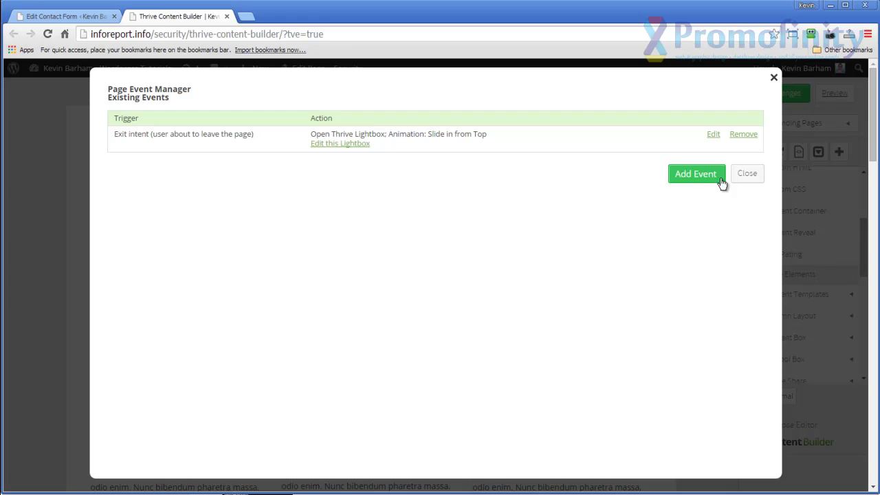
pyautogui.click(746, 176)
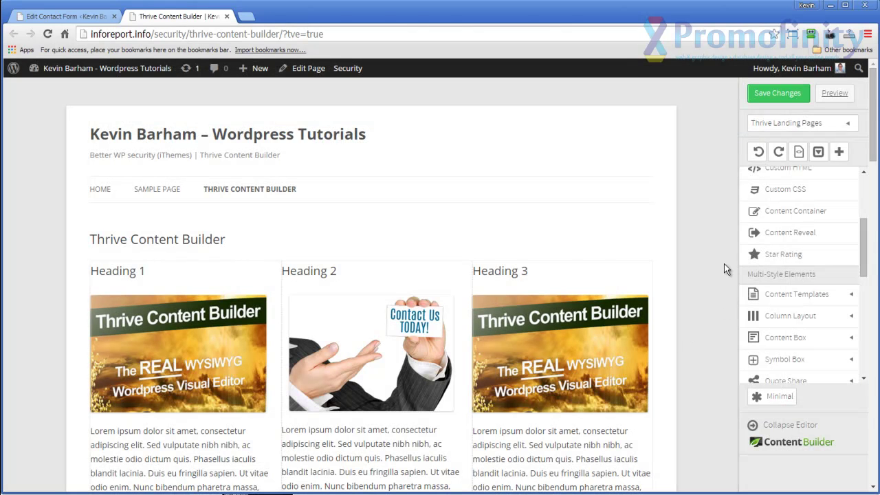
# Save the page changes, preview the page and test the "Contact Us Now!" button below the pricing table.
pyautogui.click(770, 97)
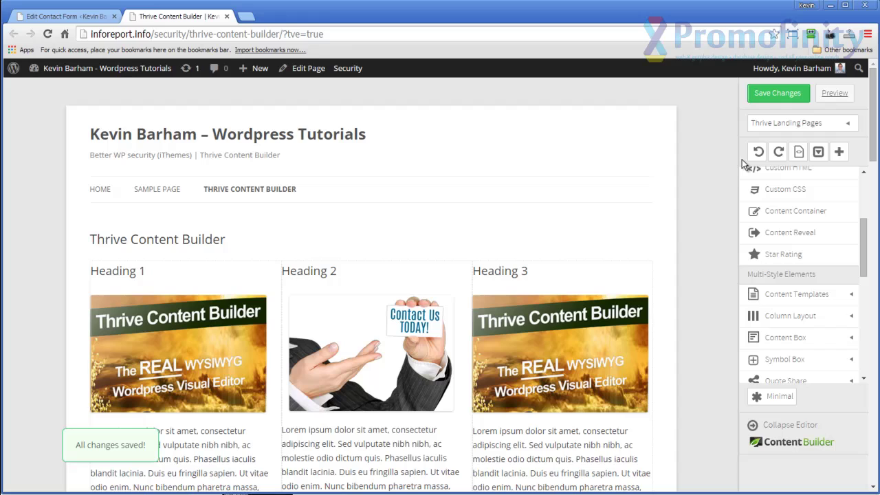
pyautogui.click(830, 93)
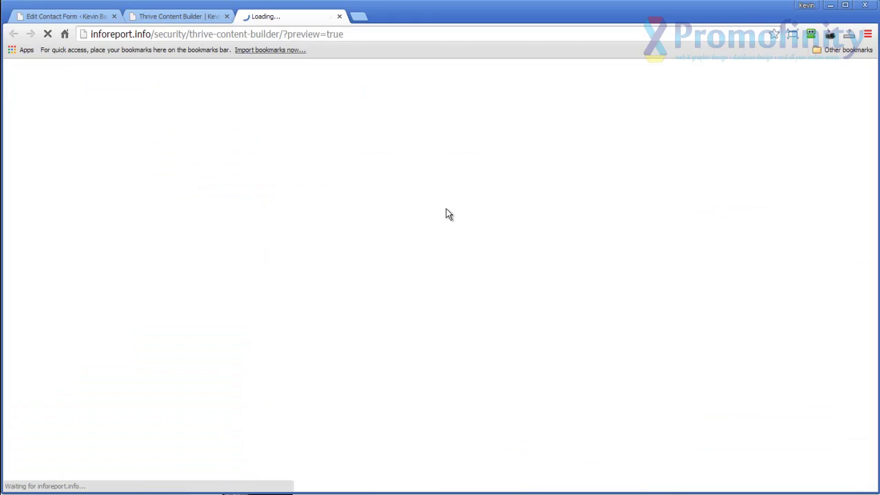
pyautogui.scroll(-1, 639, 330)
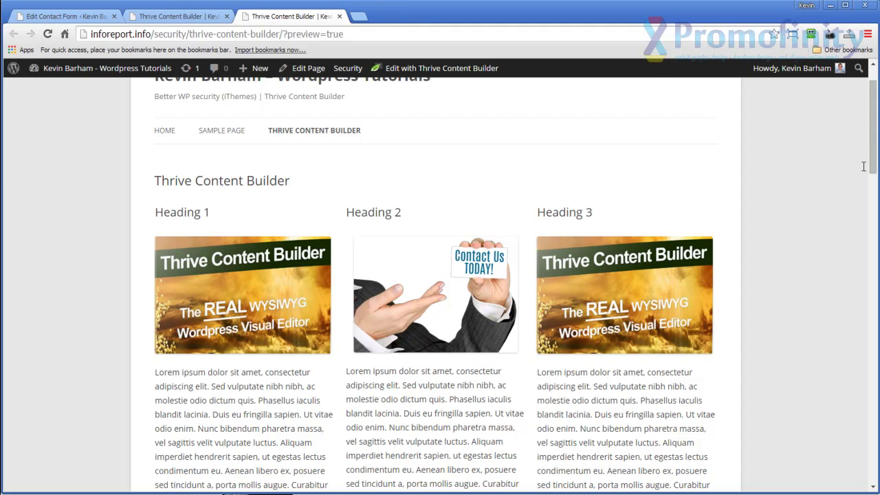
pyautogui.scroll(-10, 838, 247)
pyautogui.scroll(-8, 837, 254)
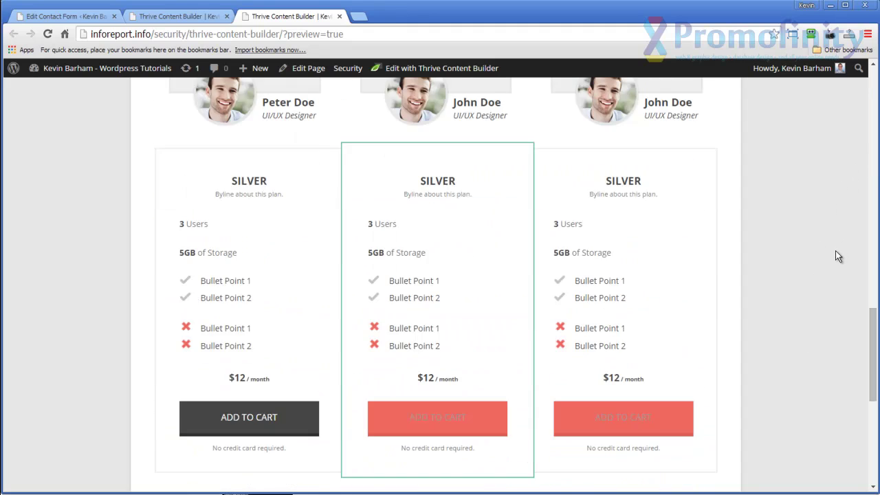
pyautogui.scroll(-2, 782, 323)
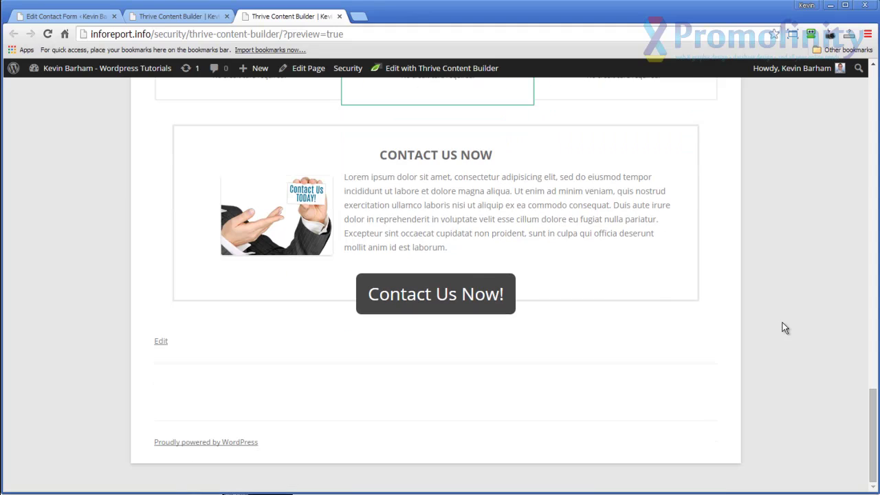
pyautogui.click(442, 297)
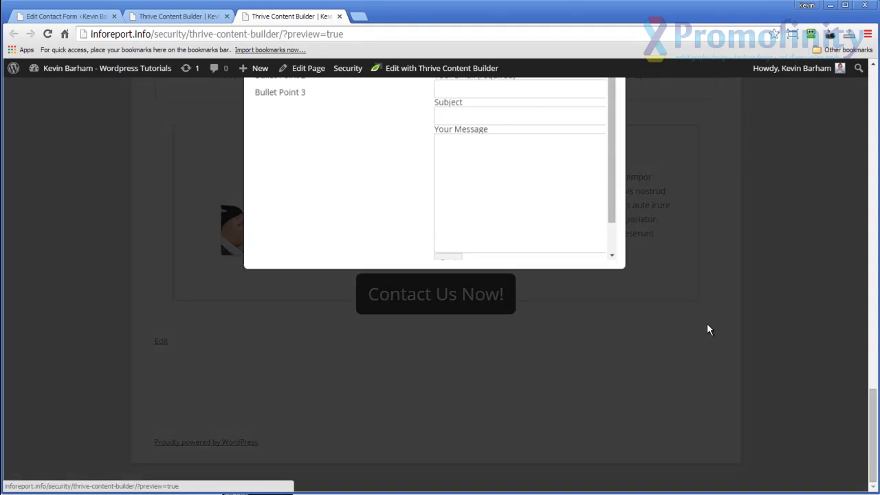
pyautogui.click(627, 140)
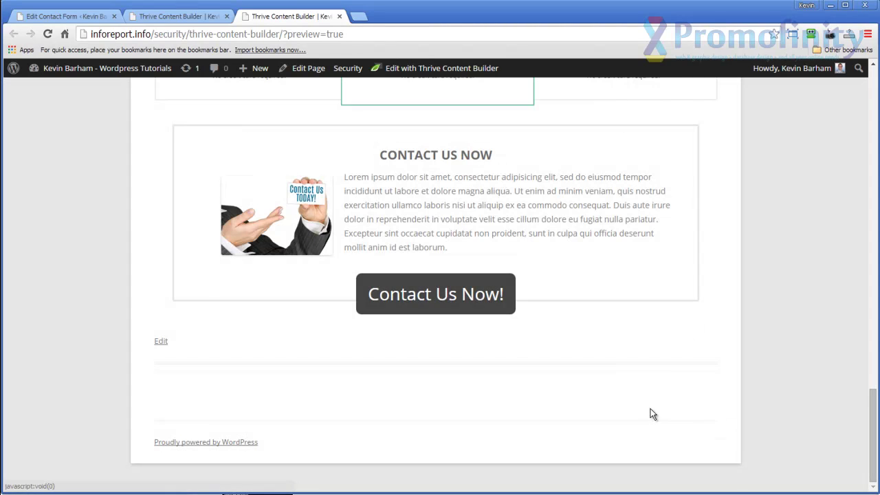
# Test the exit-intent event in the preview by moving to leave the page, examine the lightbox and close it.
pyautogui.scroll(8, 661, 375)
pyautogui.scroll(10, 645, 380)
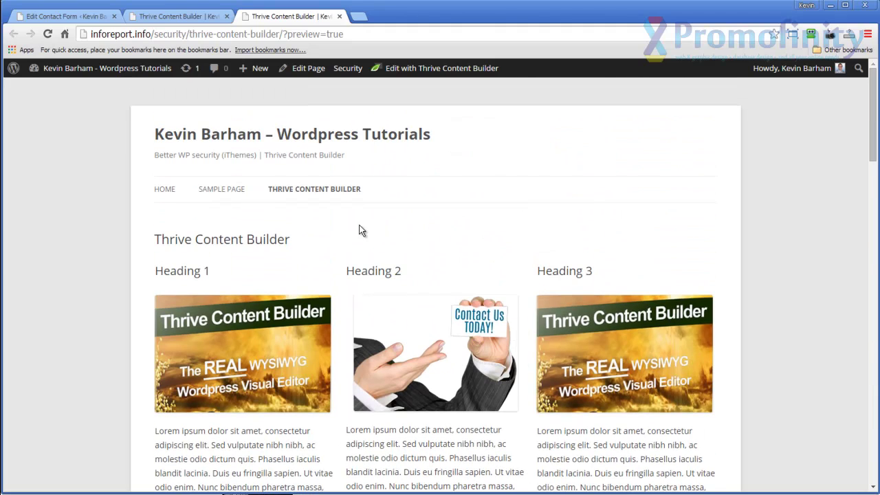
pyautogui.moveTo(340, 17)
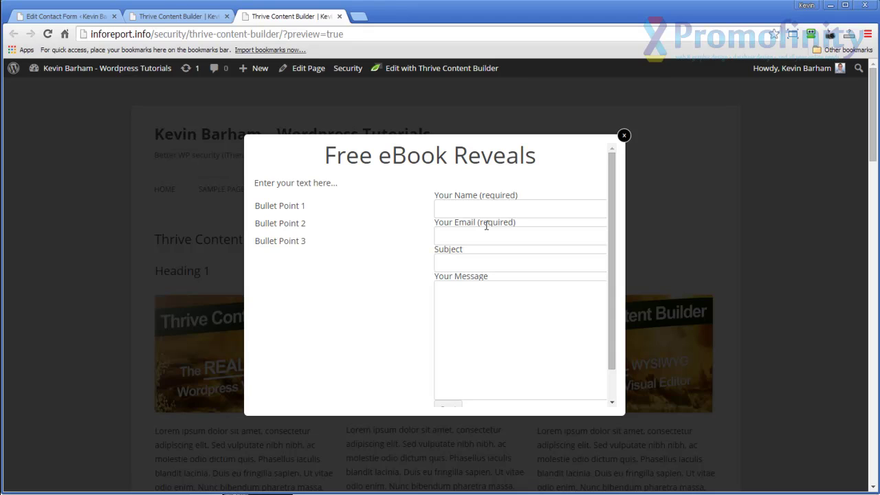
pyautogui.scroll(-1, 389, 277)
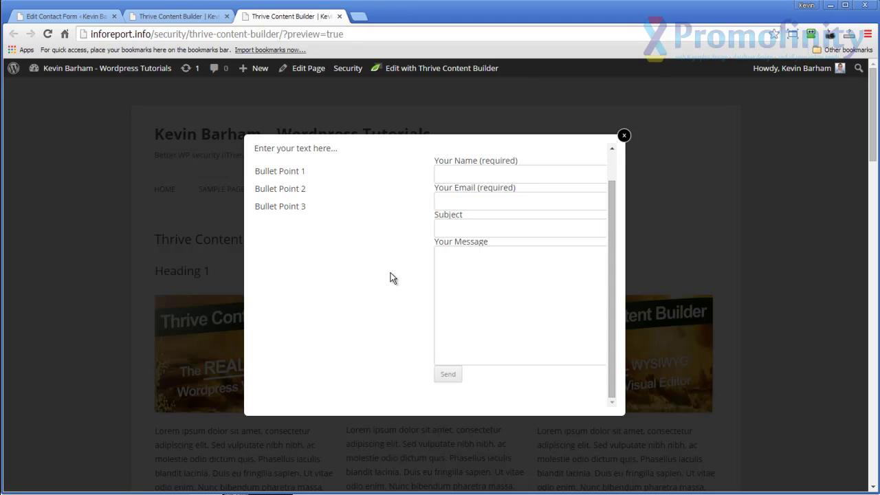
pyautogui.click(624, 136)
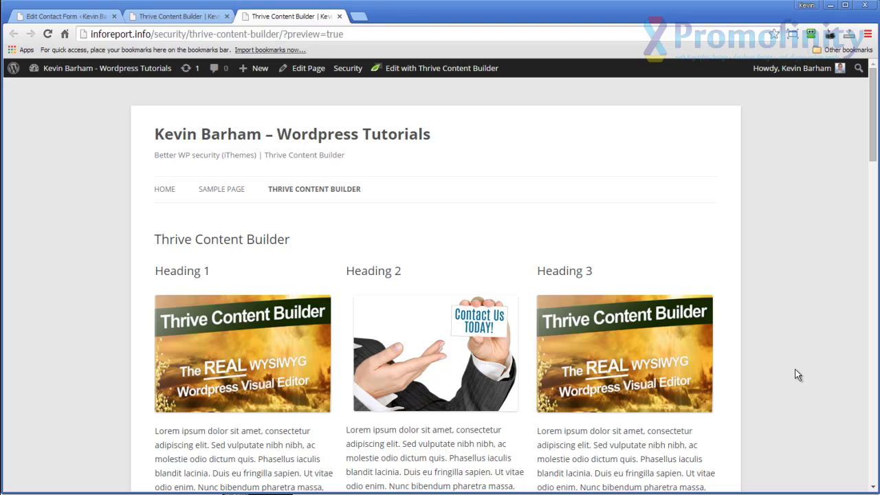
# Return to the page editor and open the chooser for Thrive landing page templates.
pyautogui.click(187, 19)
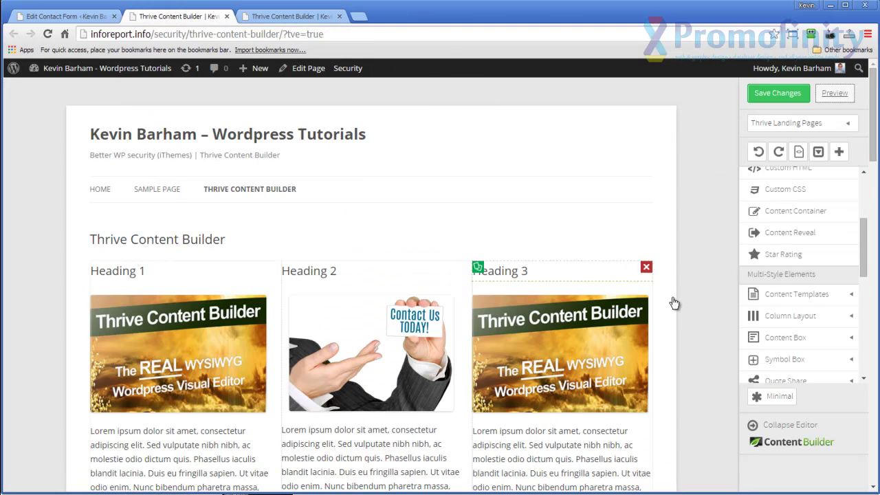
pyautogui.scroll(-7, 561, 371)
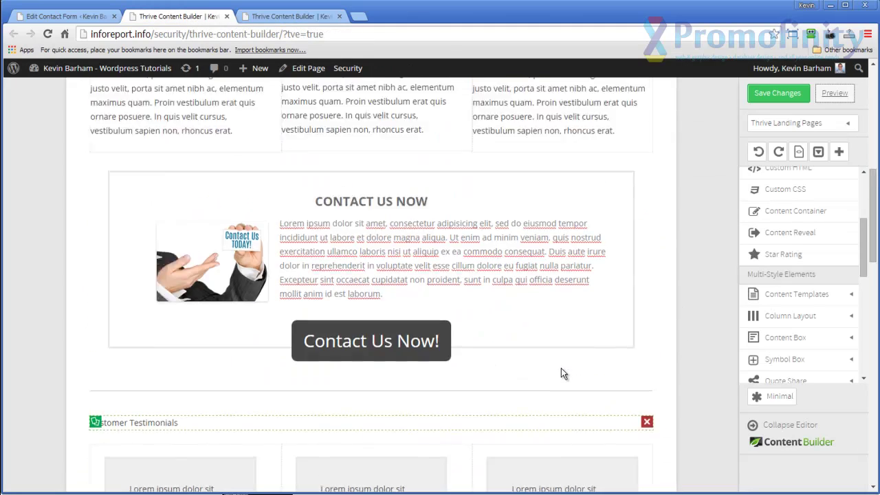
pyautogui.scroll(7, 561, 374)
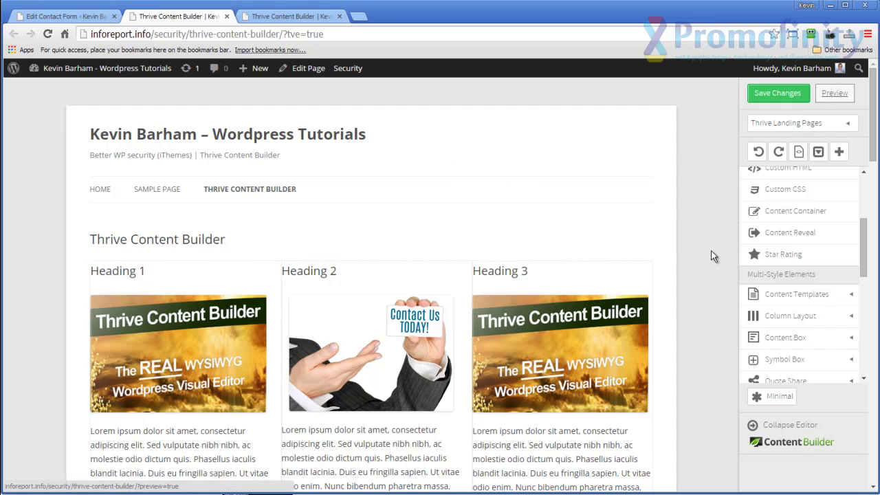
pyautogui.click(848, 124)
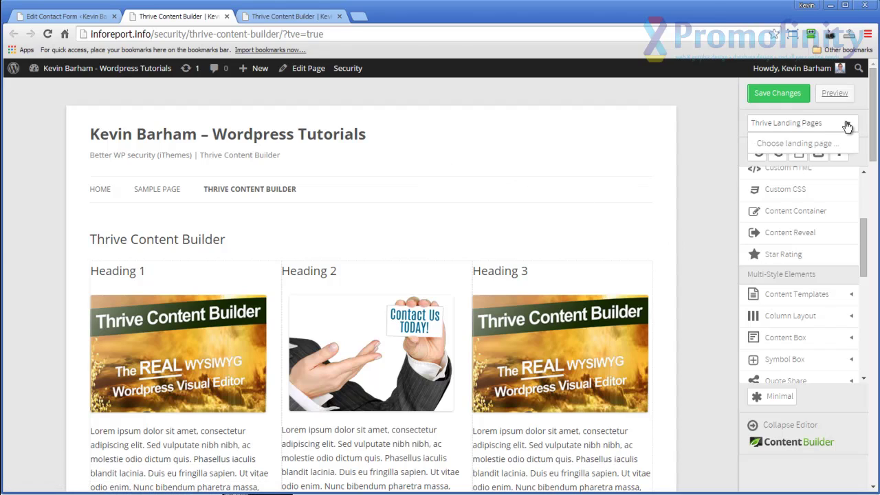
pyautogui.click(790, 145)
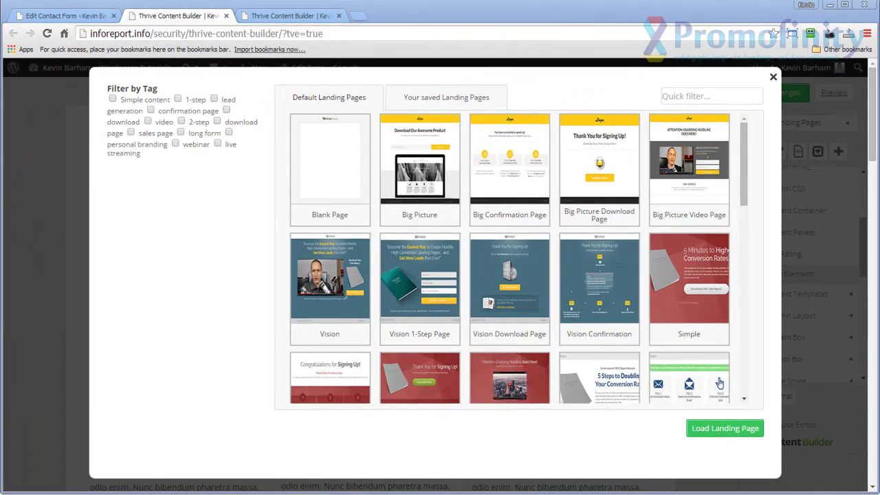
# Return to the page preview, narrow the browser window to phone width and examine the responsive layout from the headings to the pricing table.
pyautogui.click(287, 16)
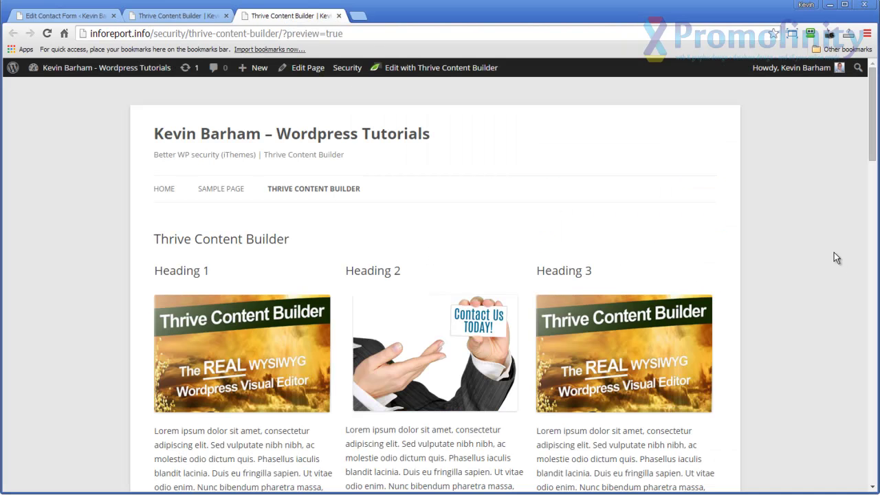
pyautogui.moveTo(872, 141); pyautogui.dragTo(856, 130)
pyautogui.moveTo(874, 240); pyautogui.dragTo(214, 239)
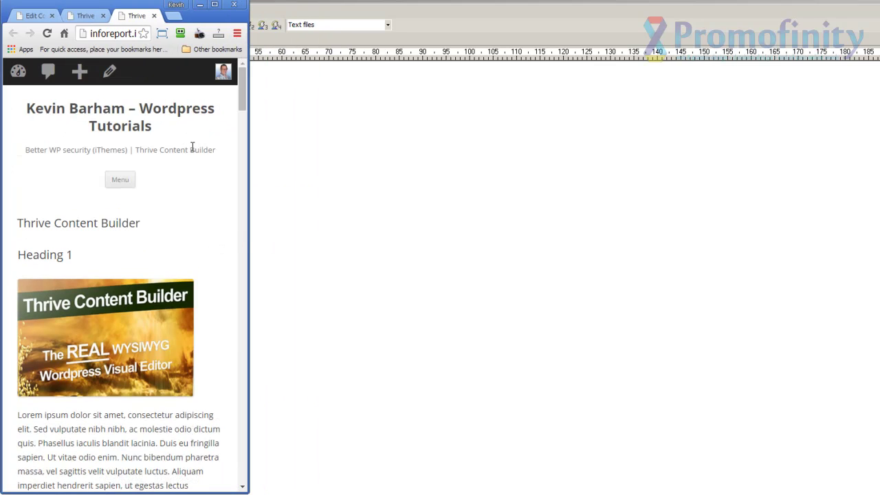
pyautogui.scroll(-2, 191, 151)
pyautogui.scroll(-9, 192, 151)
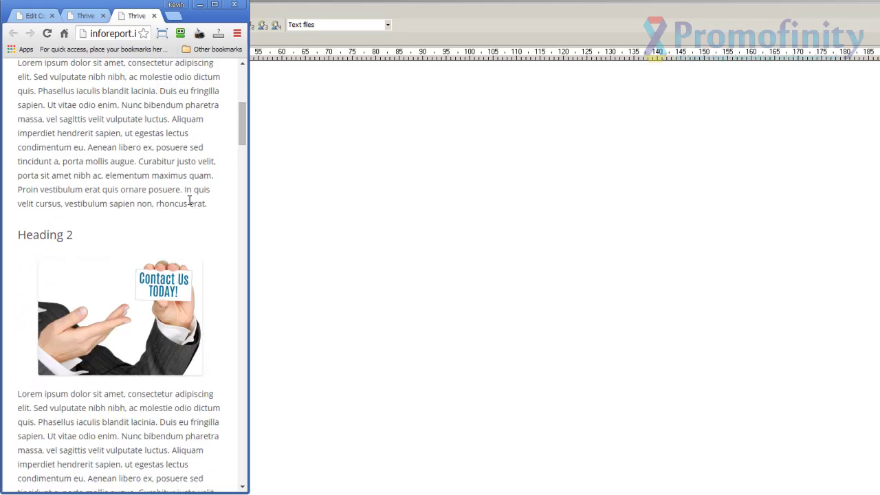
pyautogui.scroll(-8, 189, 200)
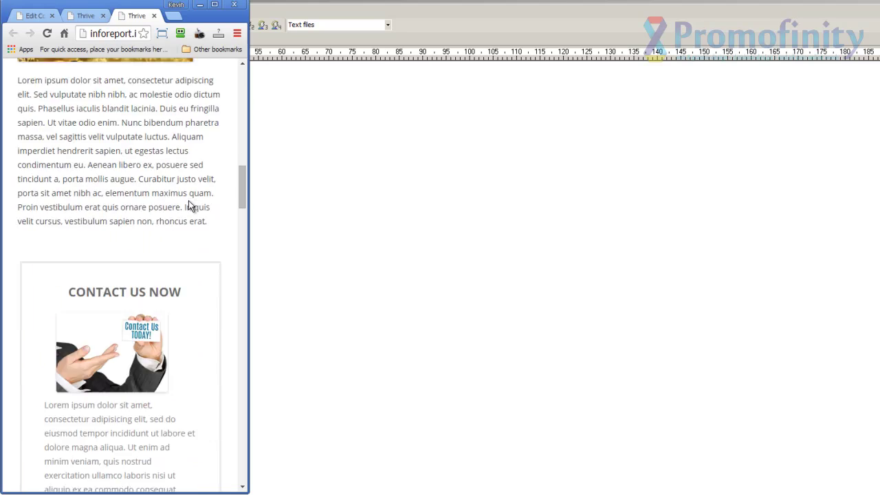
pyautogui.scroll(-11, 189, 200)
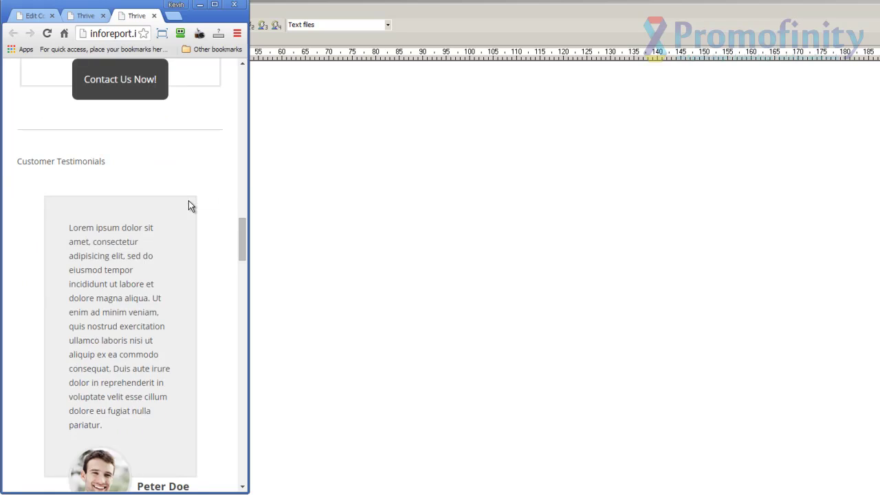
pyautogui.scroll(-9, 189, 200)
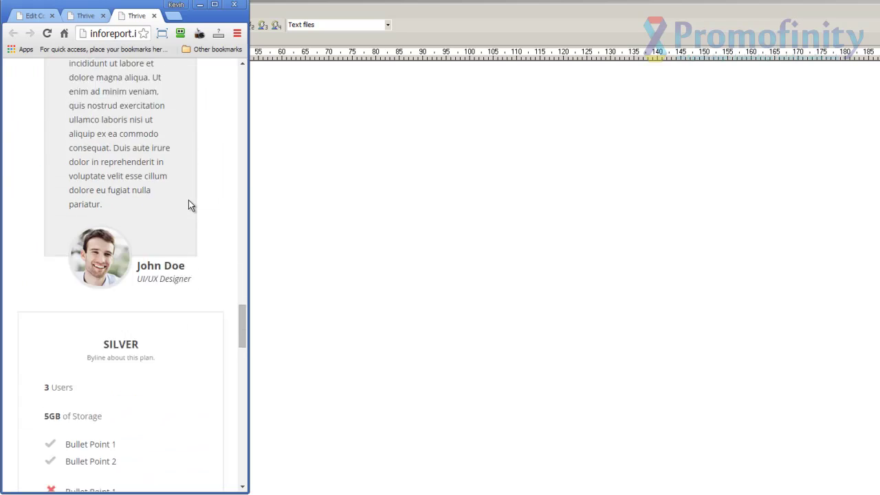
# Test the "Contact Us Now!" button below the pricing table in the narrowed preview and close the lightbox.
pyautogui.moveTo(243, 336); pyautogui.dragTo(244, 449)
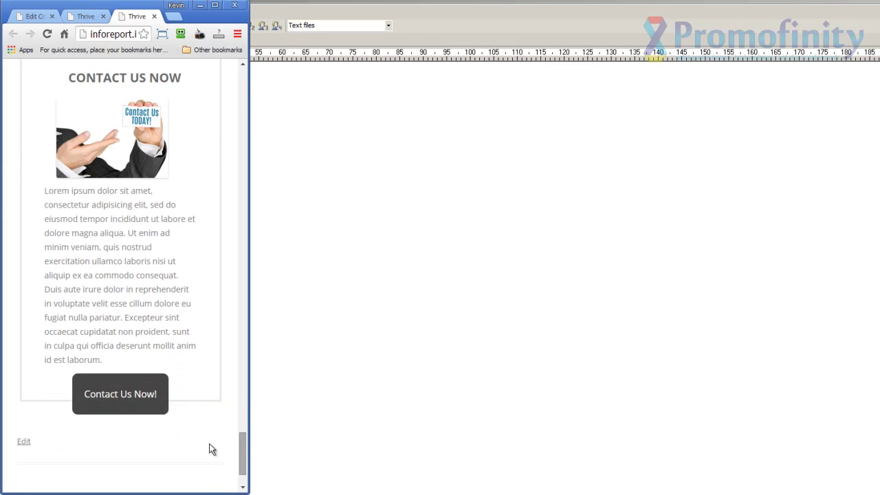
pyautogui.click(121, 402)
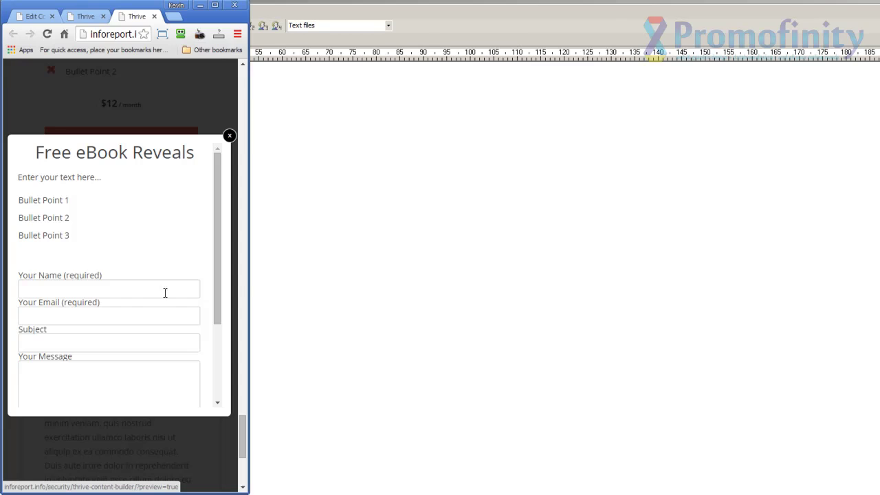
pyautogui.click(228, 136)
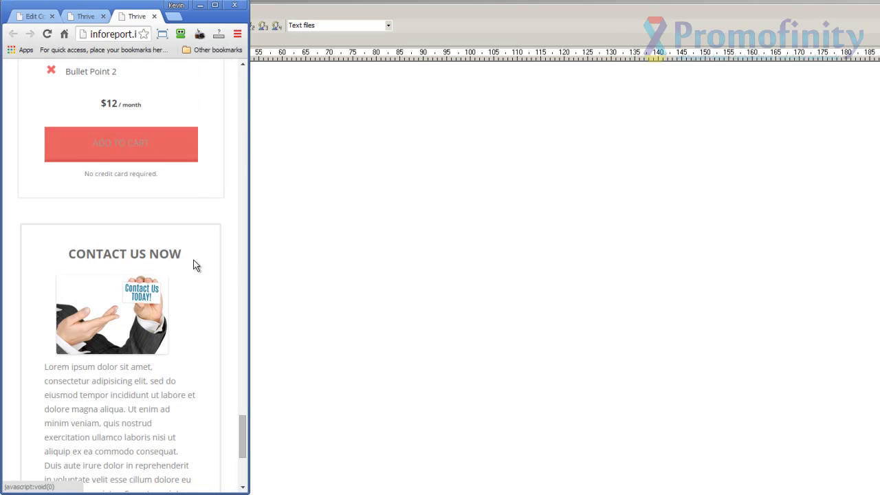